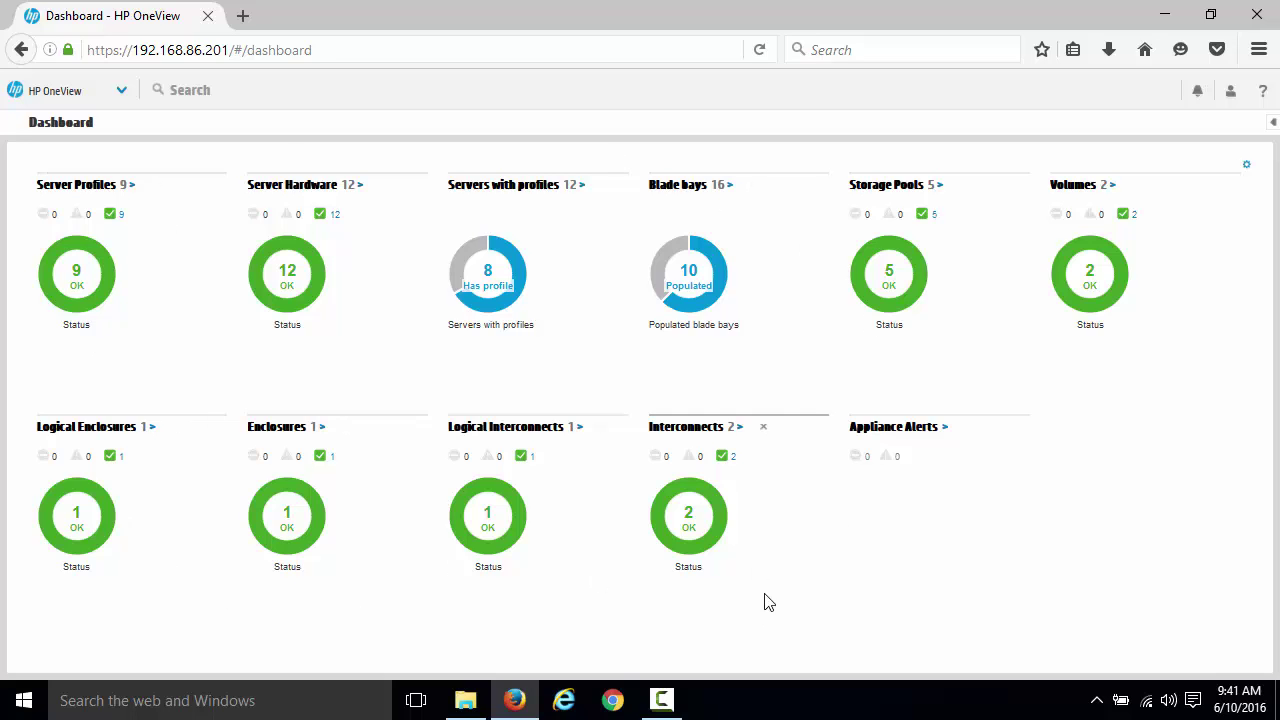
Search the appliance for "dl380p gen8", view the matching resources and return to the dashboard.
{"action": "left_click", "coordinate": [209, 94]}
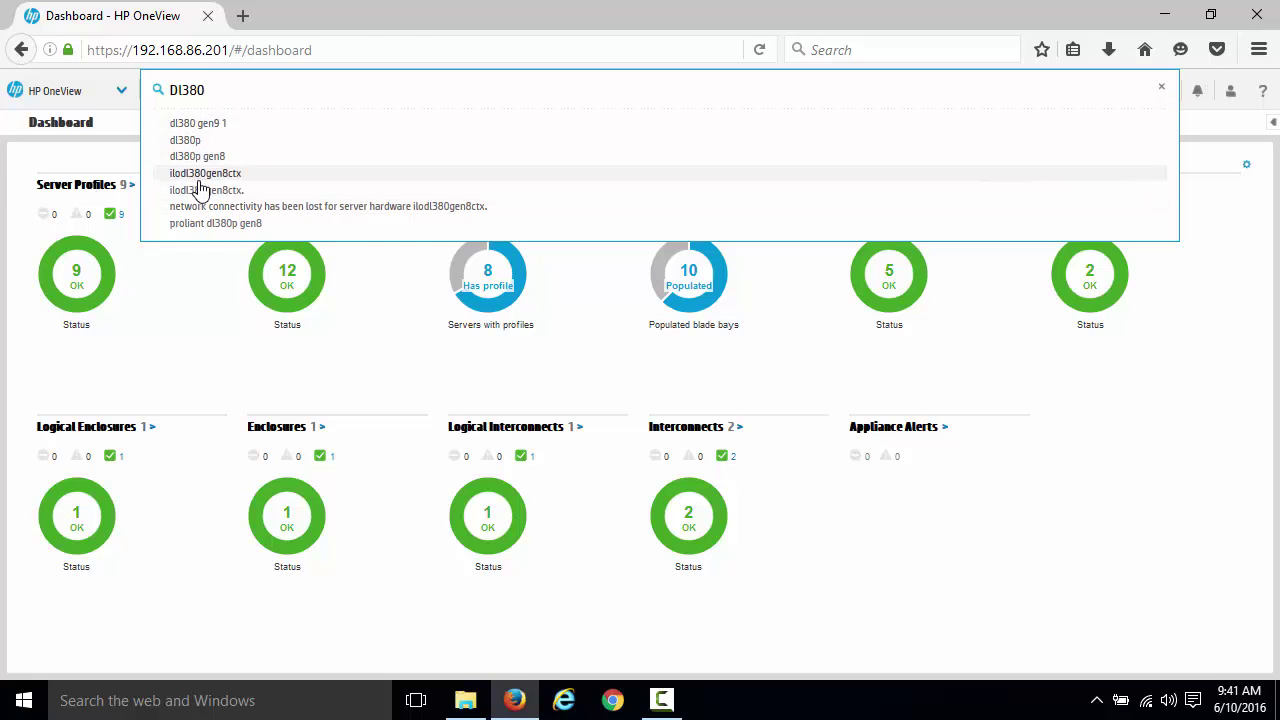
{"action": "left_click", "coordinate": [199, 158]}
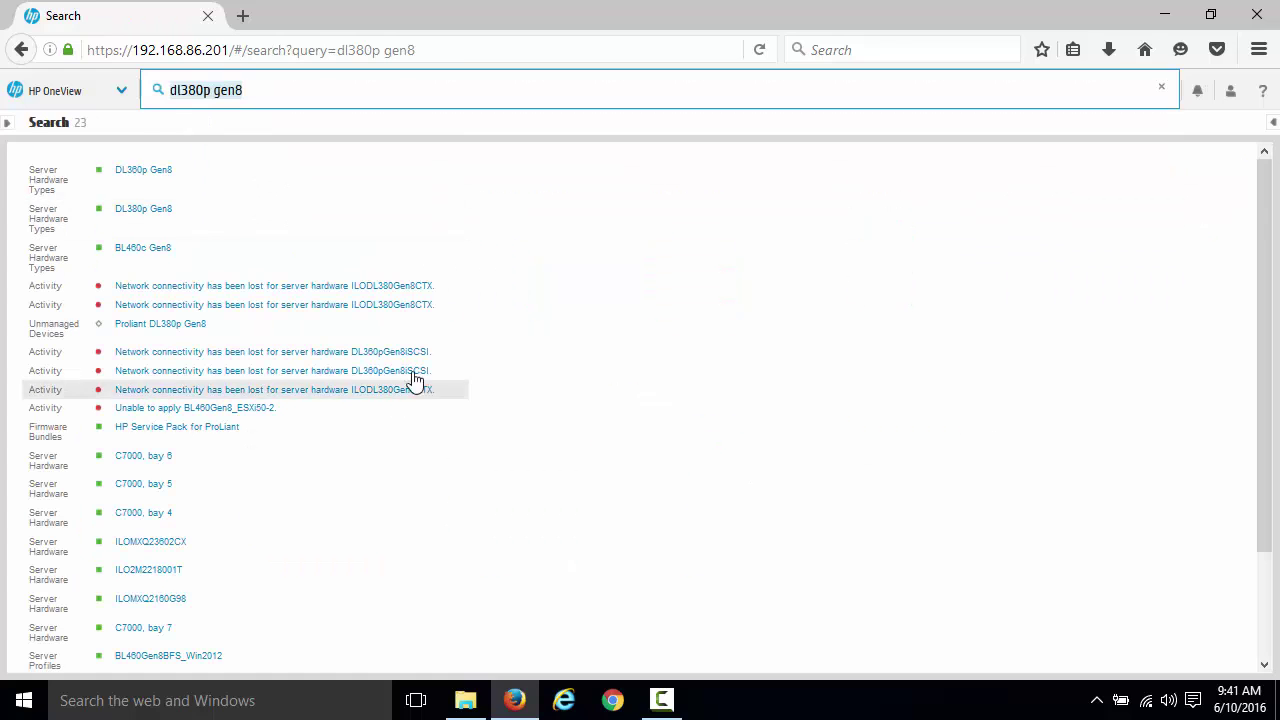
{"action": "left_click", "coordinate": [106, 93]}
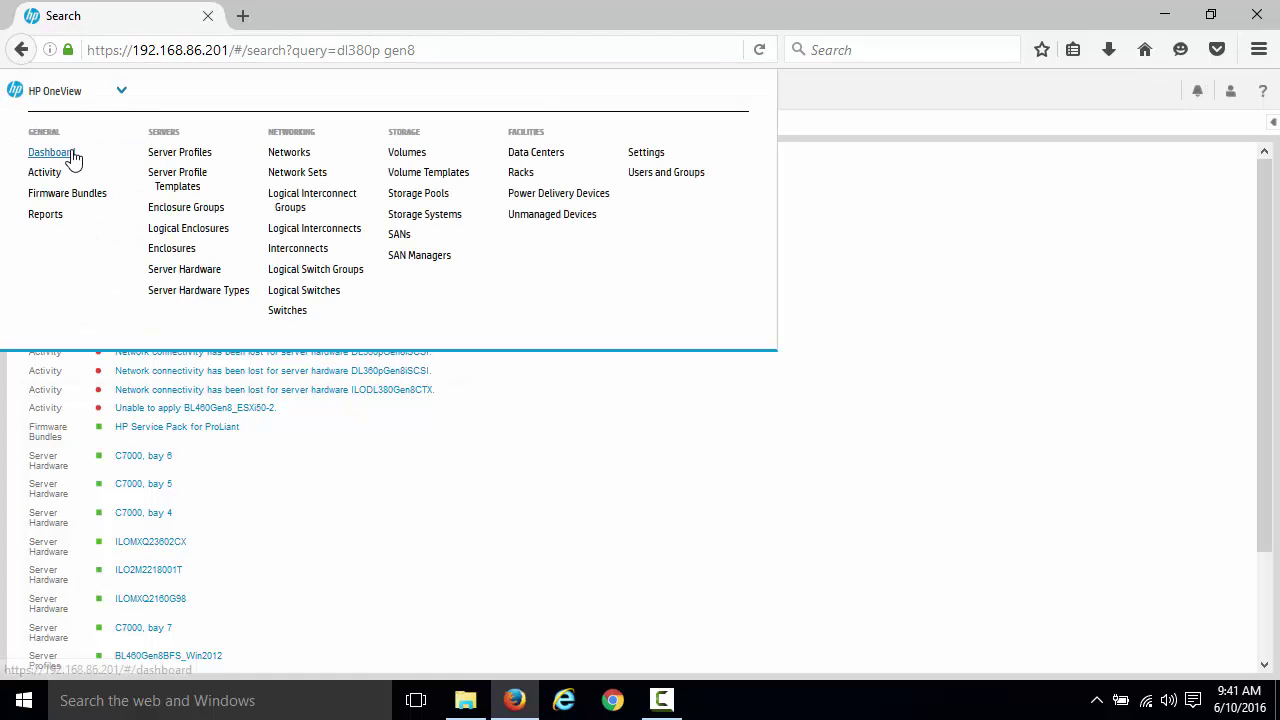
{"action": "left_click", "coordinate": [70, 155]}
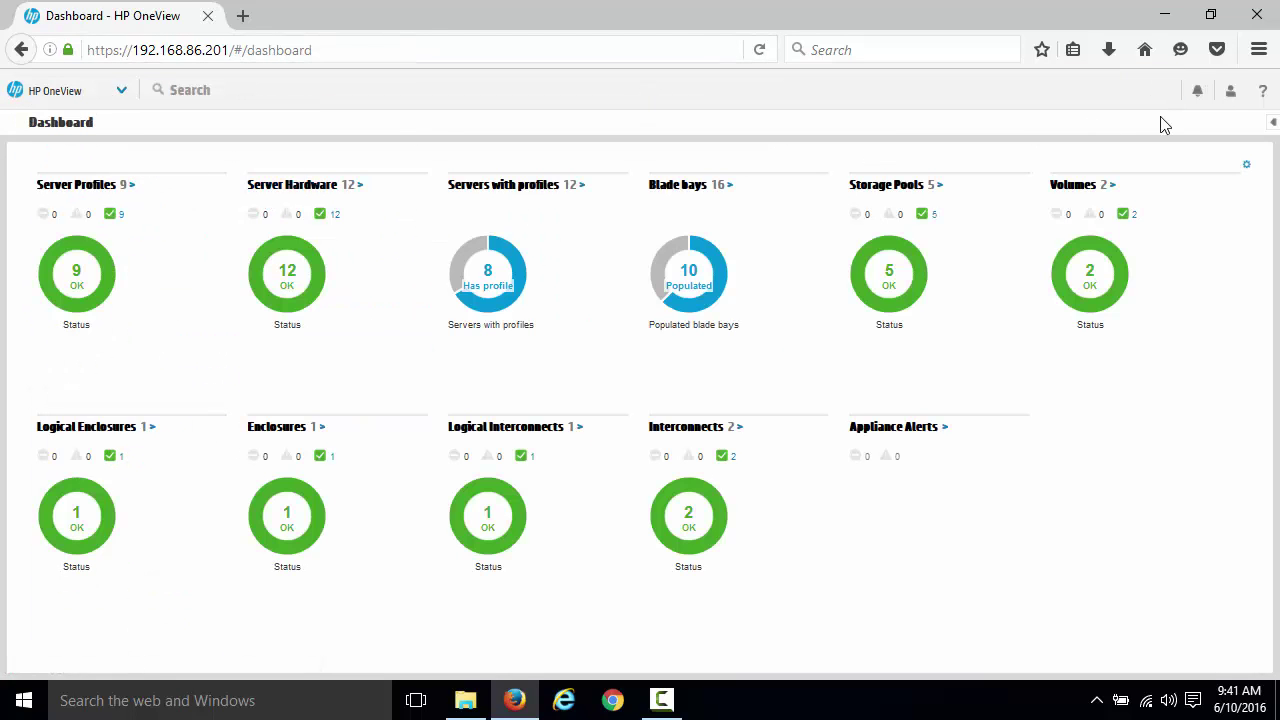
Examine the dashboard's Activity sidebar, the Help links and the current login session details.
{"action": "left_click", "coordinate": [1197, 92]}
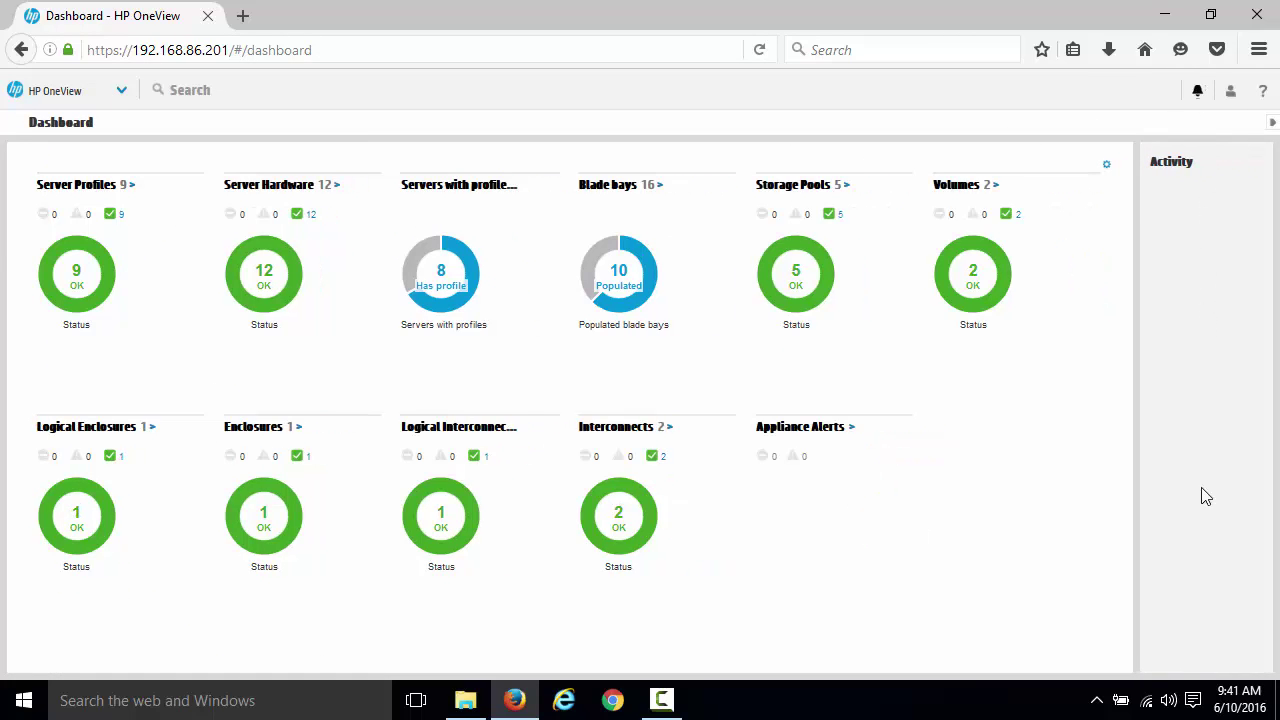
{"action": "left_click", "coordinate": [1198, 92]}
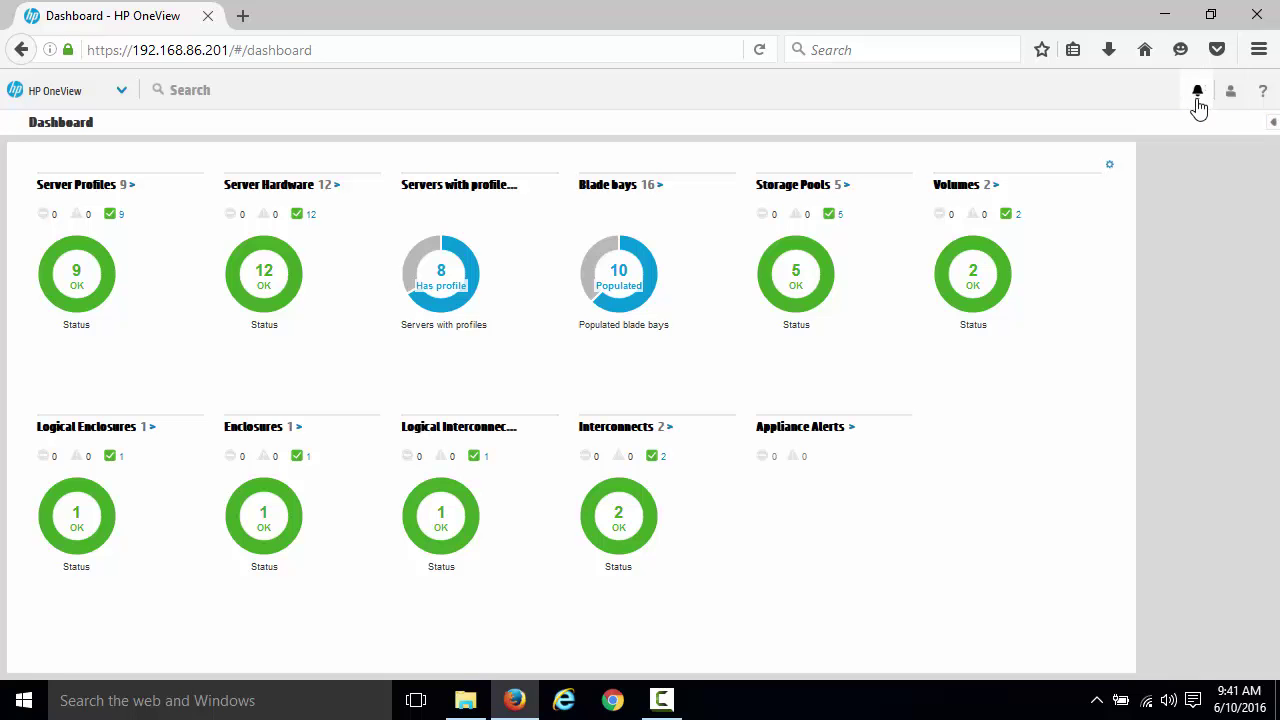
{"action": "left_click", "coordinate": [1273, 123]}
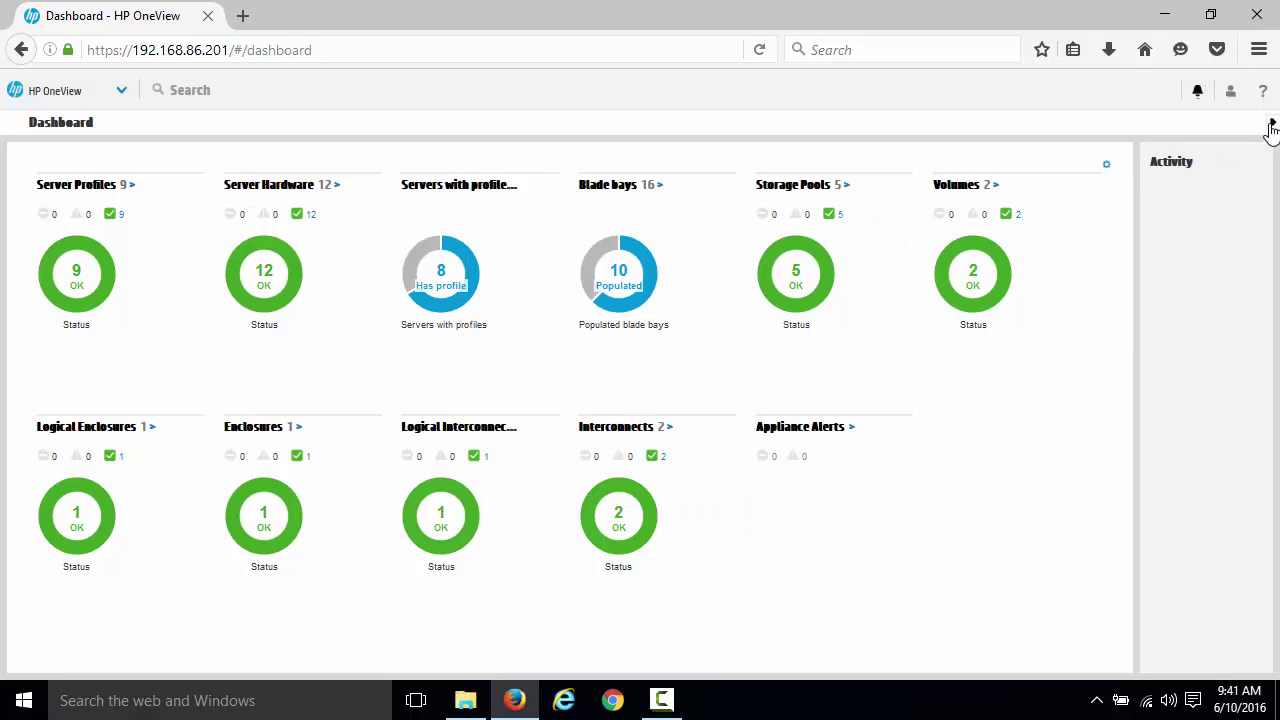
{"action": "left_click", "coordinate": [1264, 92]}
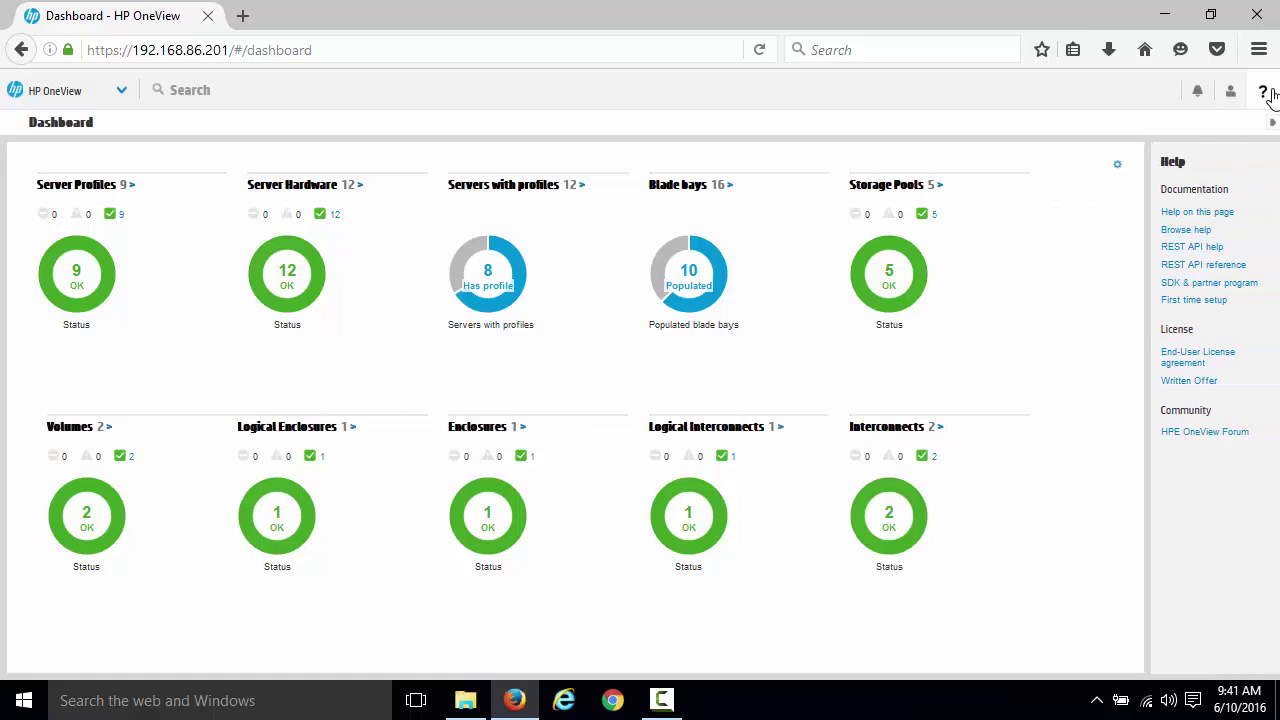
{"action": "left_click", "coordinate": [1265, 92]}
{"action": "left_click", "coordinate": [1233, 96]}
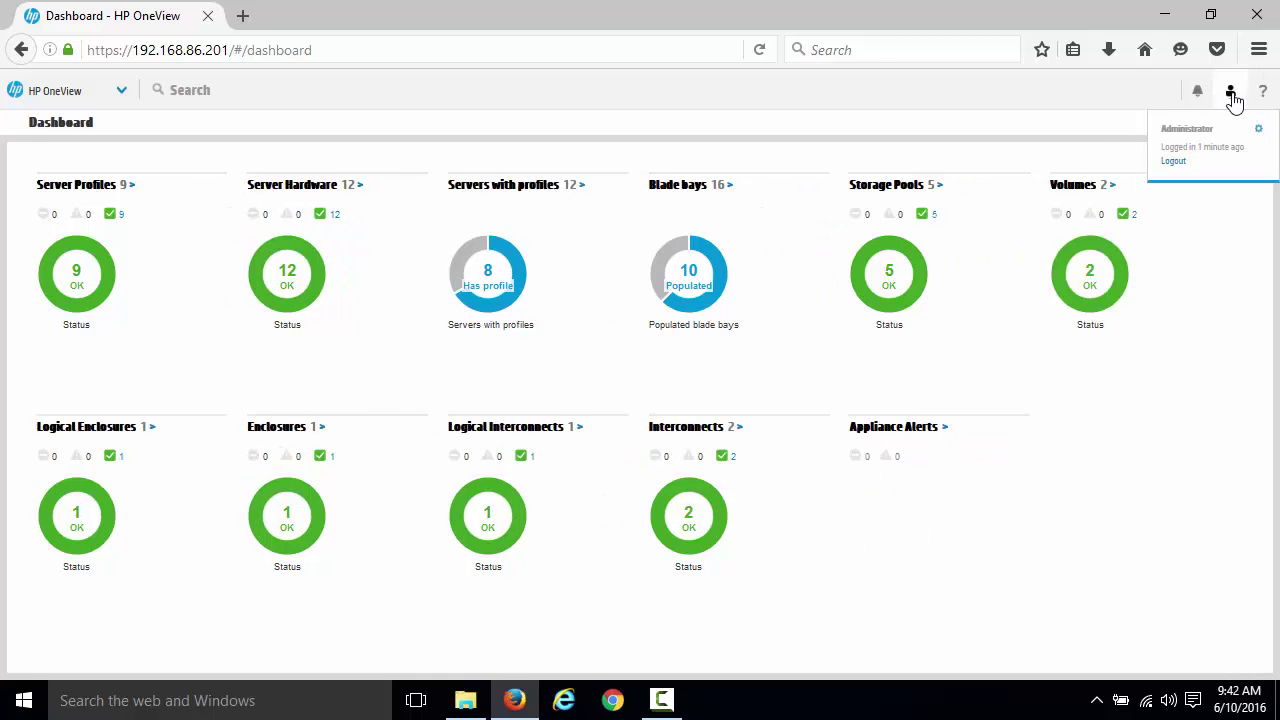
{"action": "left_click", "coordinate": [1180, 592]}
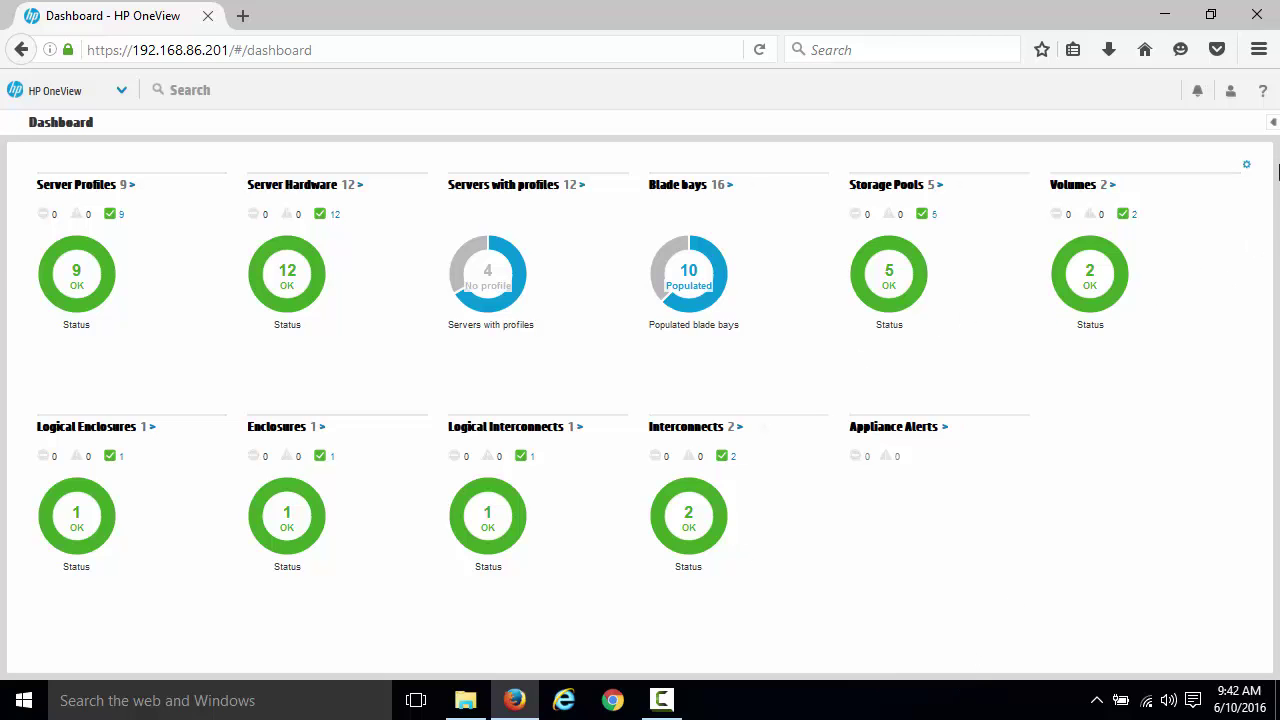
Add a custom dashboard panel for the firmware-drivers resource, titled Firmware Bundles, with the Status data set.
{"action": "left_click", "coordinate": [1247, 167]}
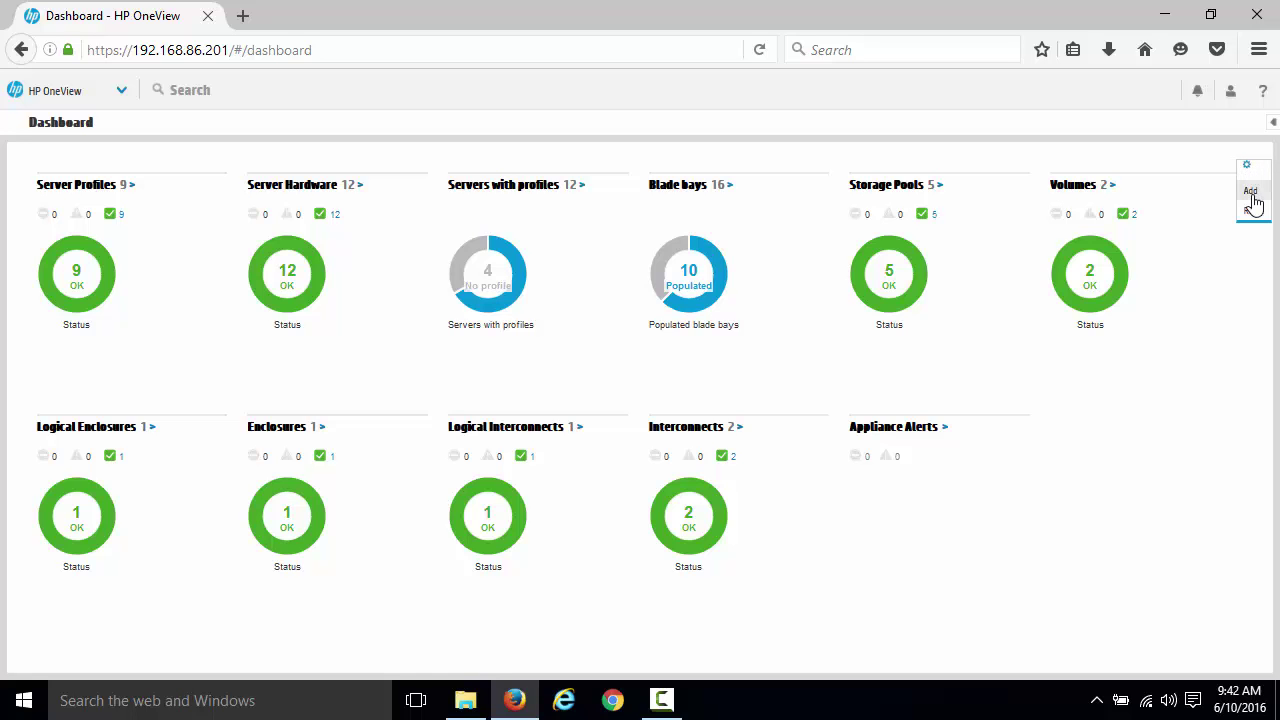
{"action": "left_click", "coordinate": [1252, 201]}
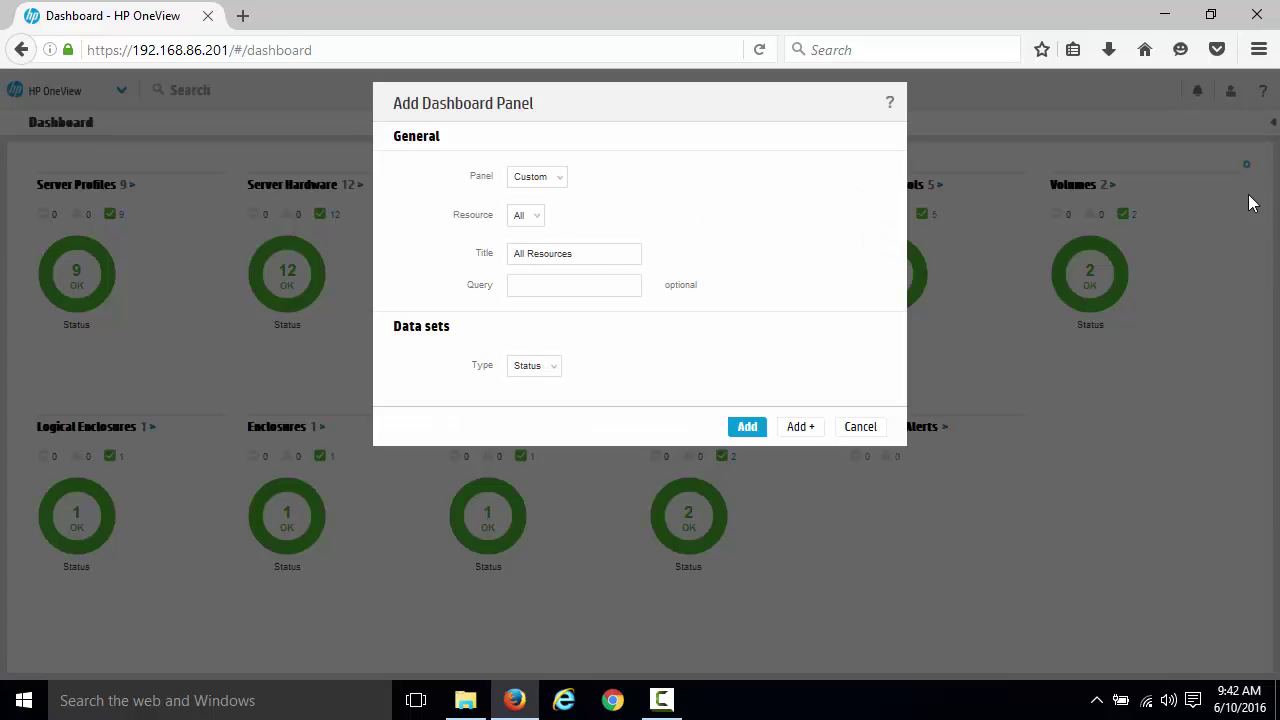
{"action": "left_click", "coordinate": [563, 185]}
{"action": "left_click", "coordinate": [563, 180]}
{"action": "left_click", "coordinate": [538, 217]}
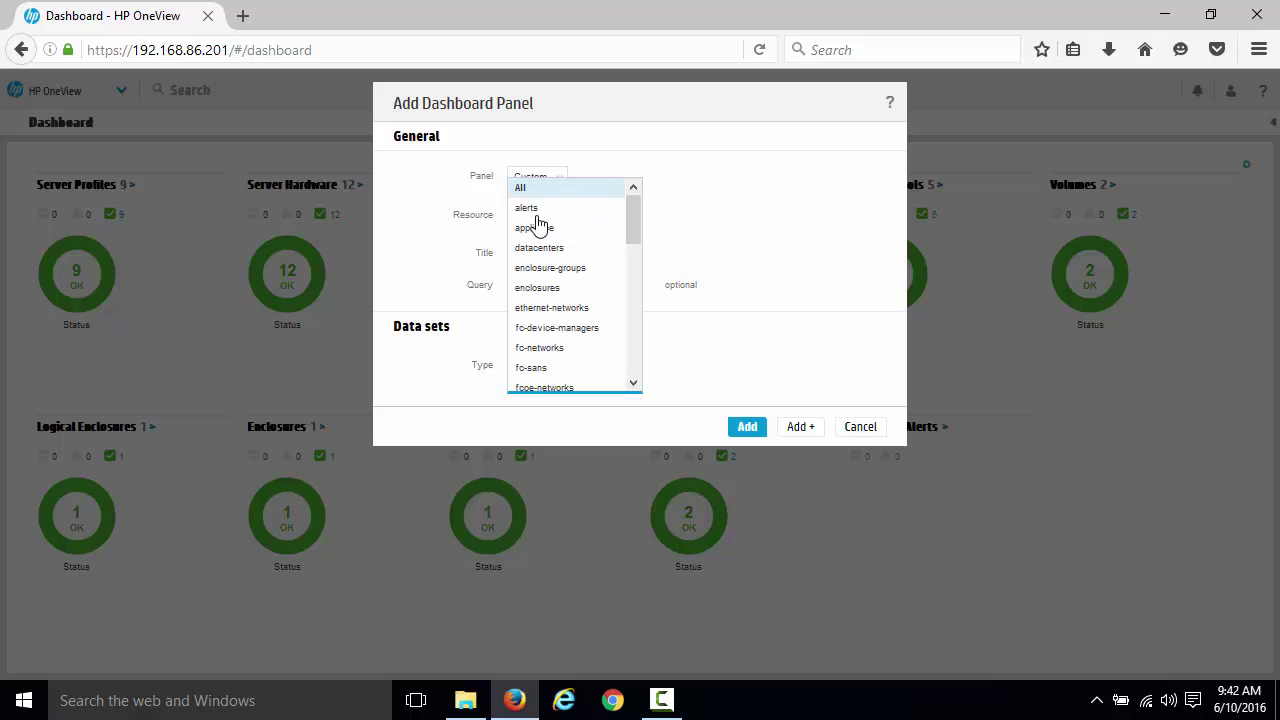
{"action": "left_click_drag", "start_coordinate": [635, 208], "coordinate": [636, 229]}
{"action": "left_click", "coordinate": [550, 329]}
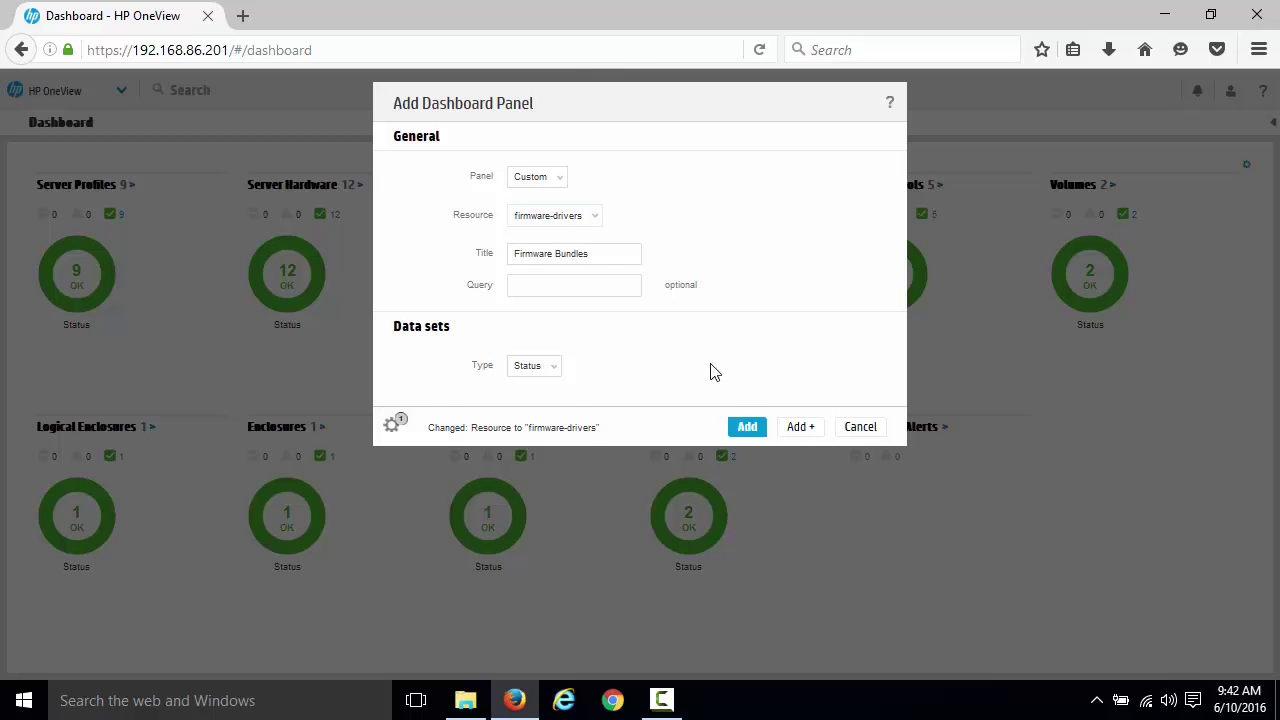
{"action": "left_click", "coordinate": [746, 426]}
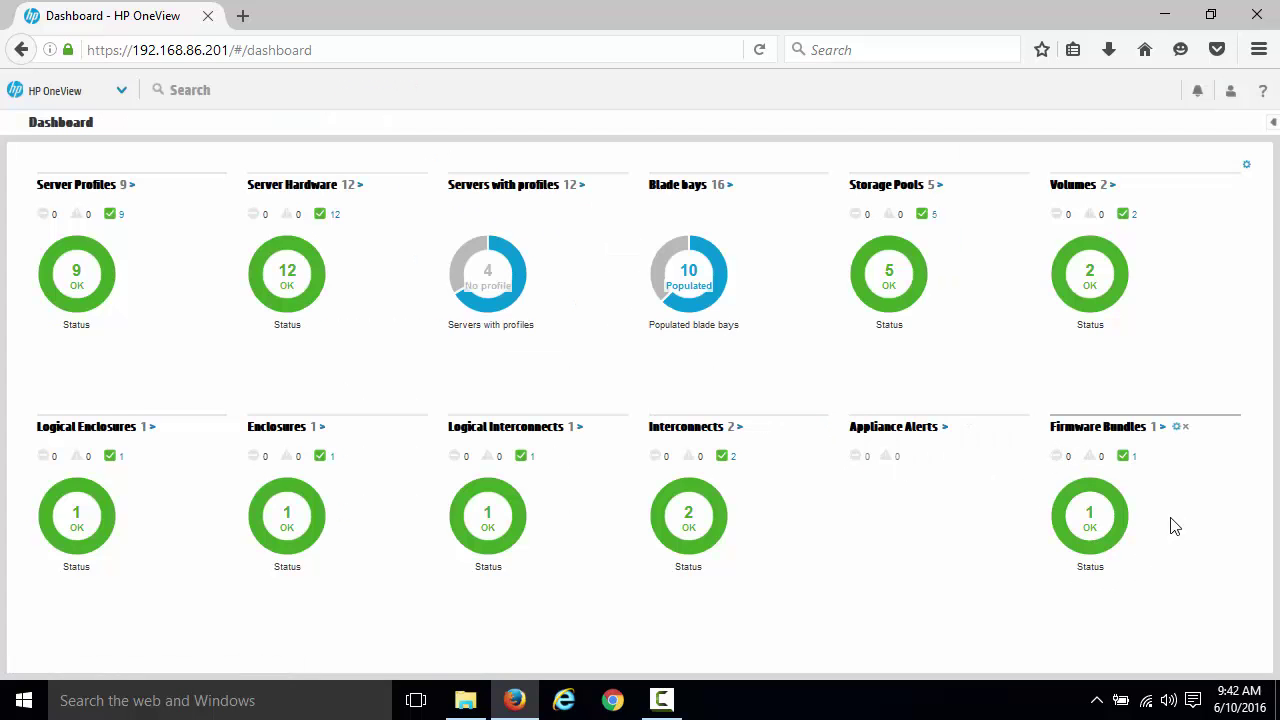
Remove the Firmware Bundles panel from the dashboard.
{"action": "left_click", "coordinate": [1186, 428]}
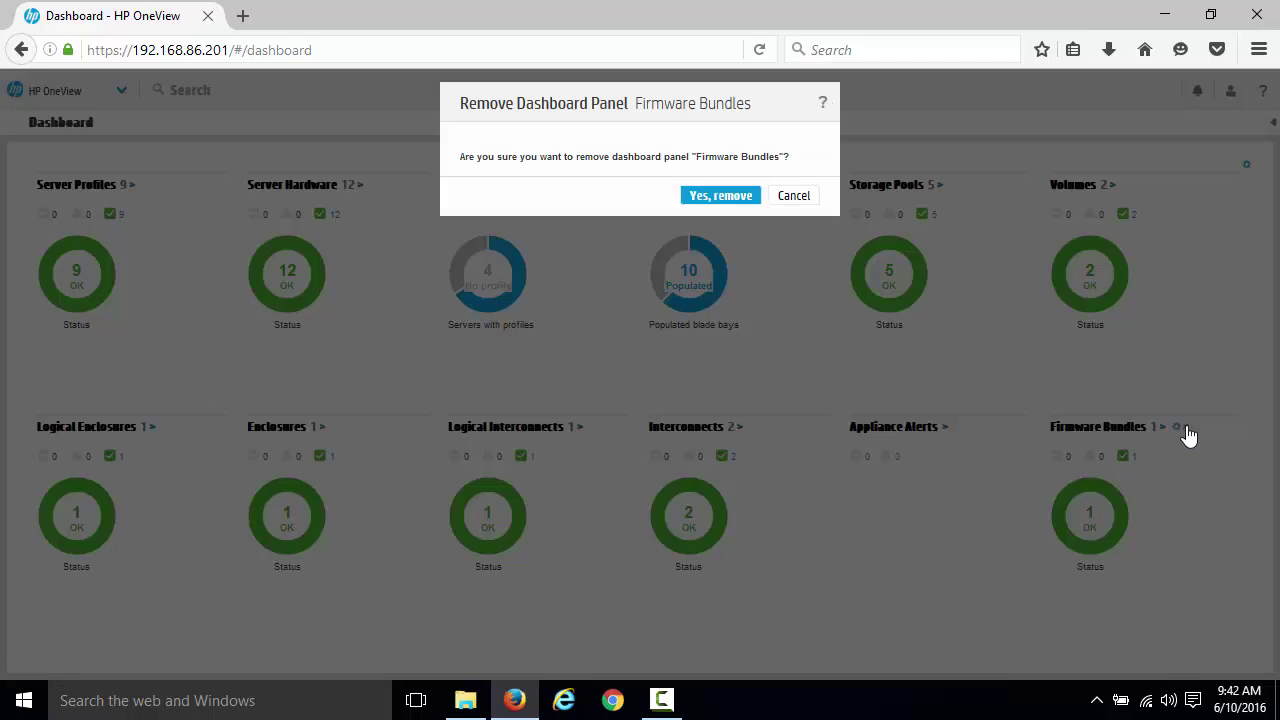
{"action": "left_click", "coordinate": [718, 200]}
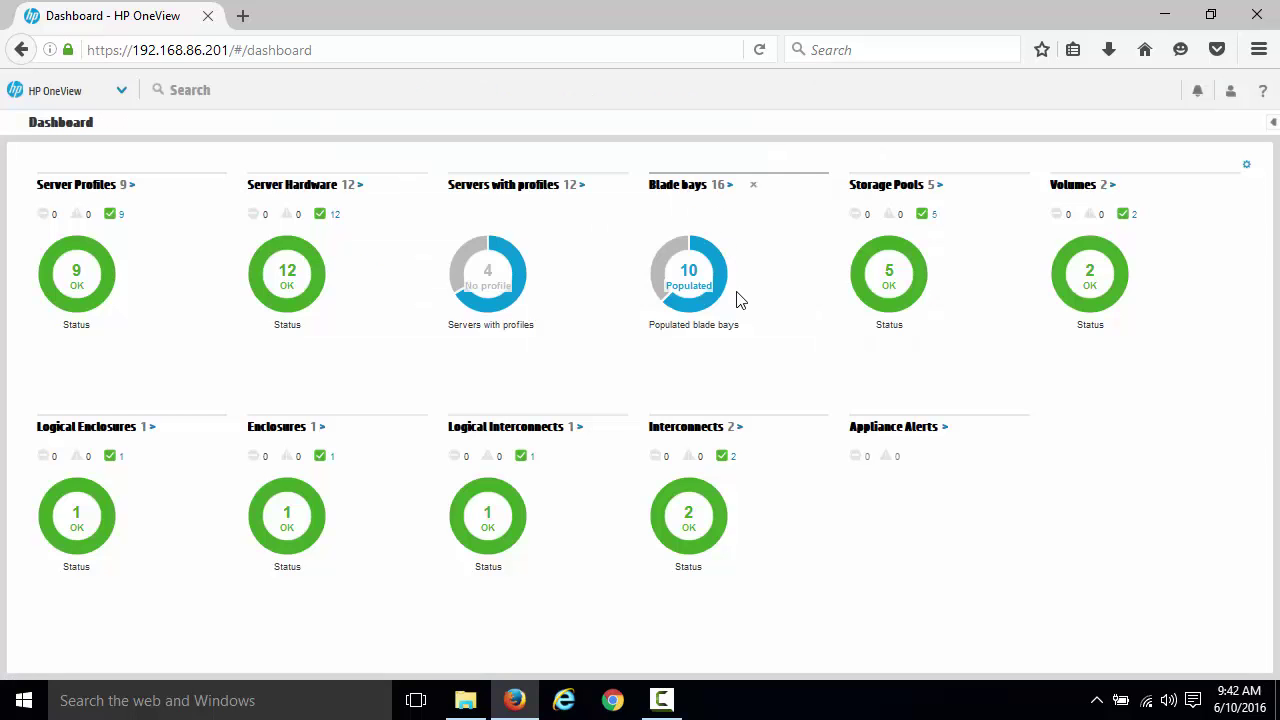
Go to Server Hardware, widen the server list and display the details of the DL380p Gen8 server with the IPTest profile.
{"action": "left_click", "coordinate": [303, 187]}
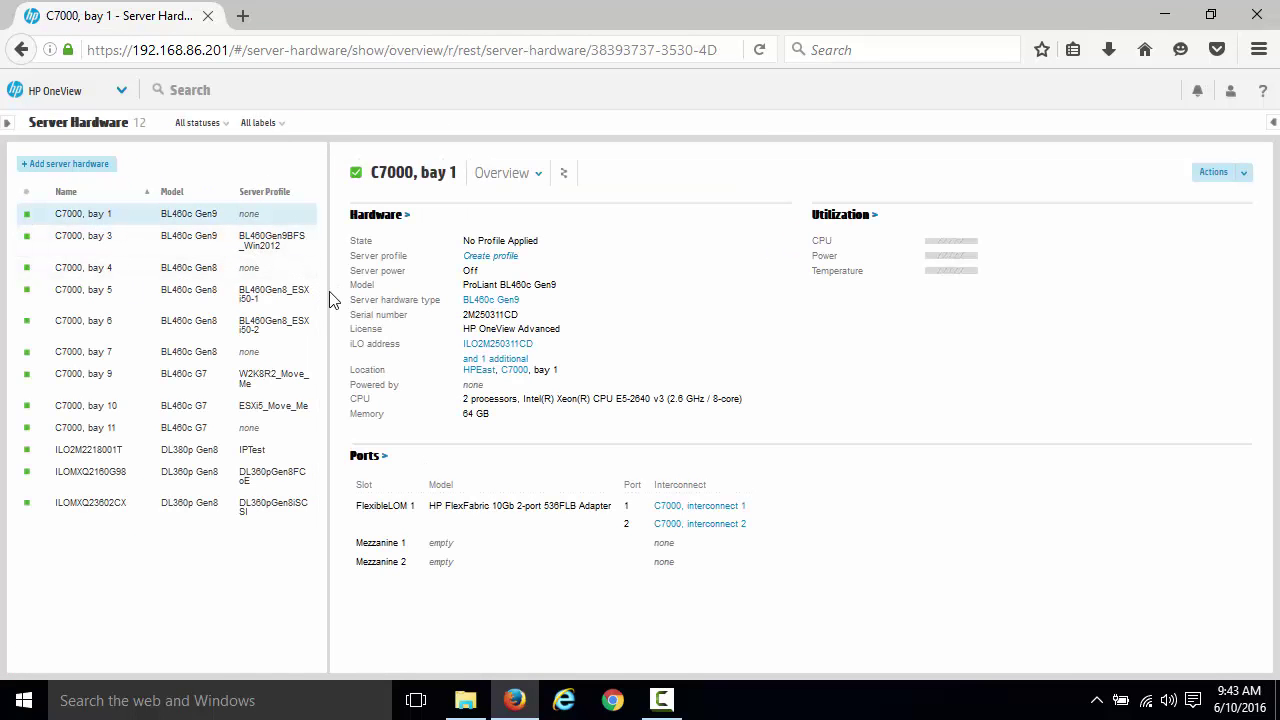
{"action": "left_click_drag", "start_coordinate": [328, 291], "coordinate": [431, 296]}
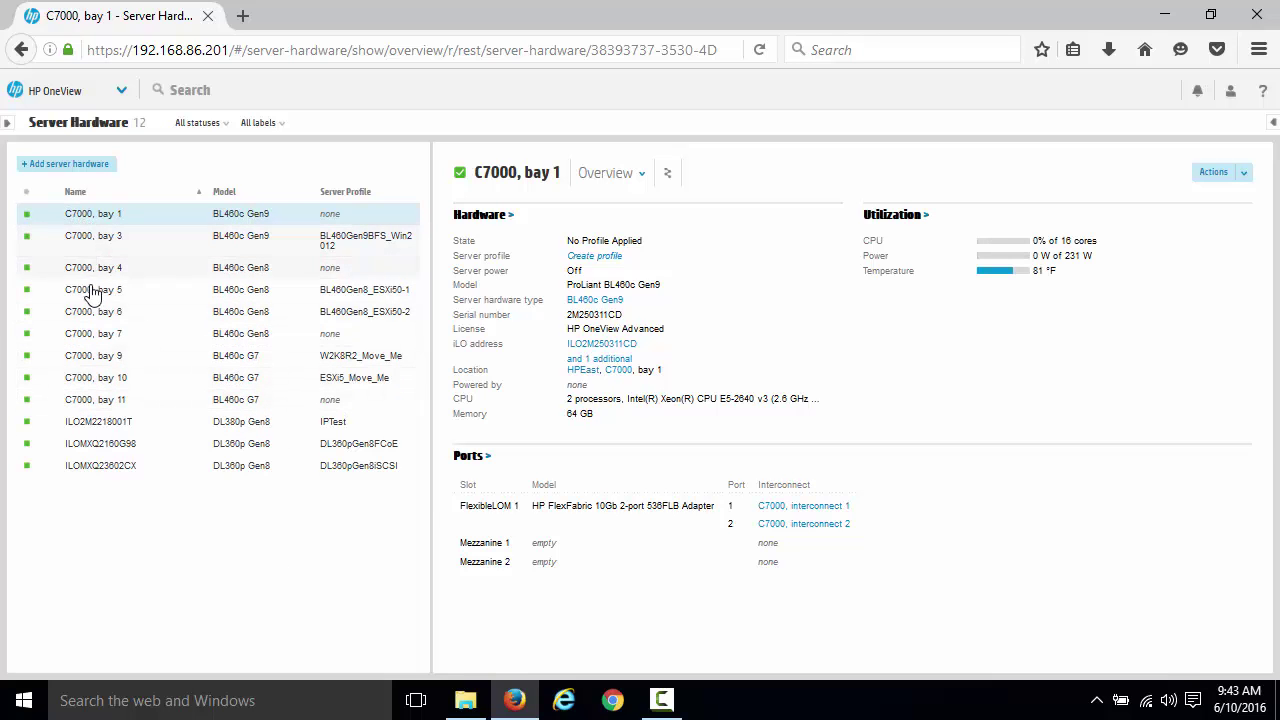
{"action": "left_click", "coordinate": [245, 432]}
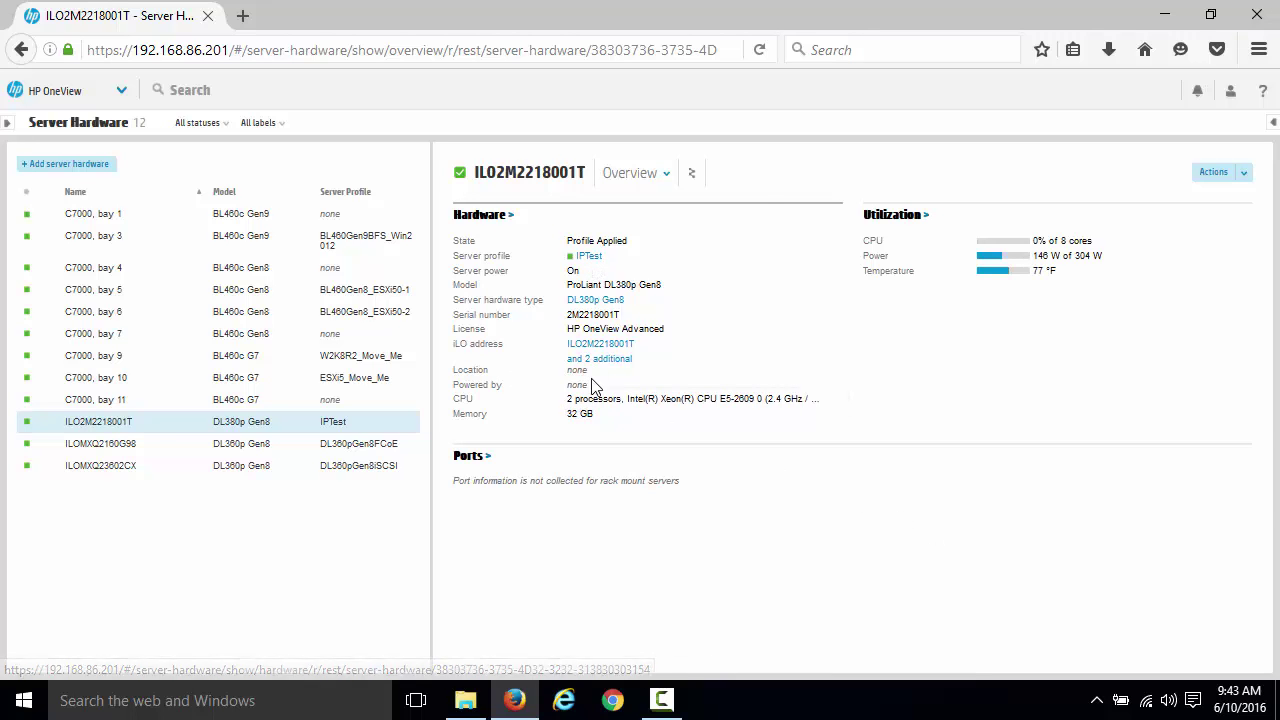
Examine the CPU, Power and Temperature utilization graphs of the DL380p Gen8 server.
{"action": "left_click", "coordinate": [666, 179]}
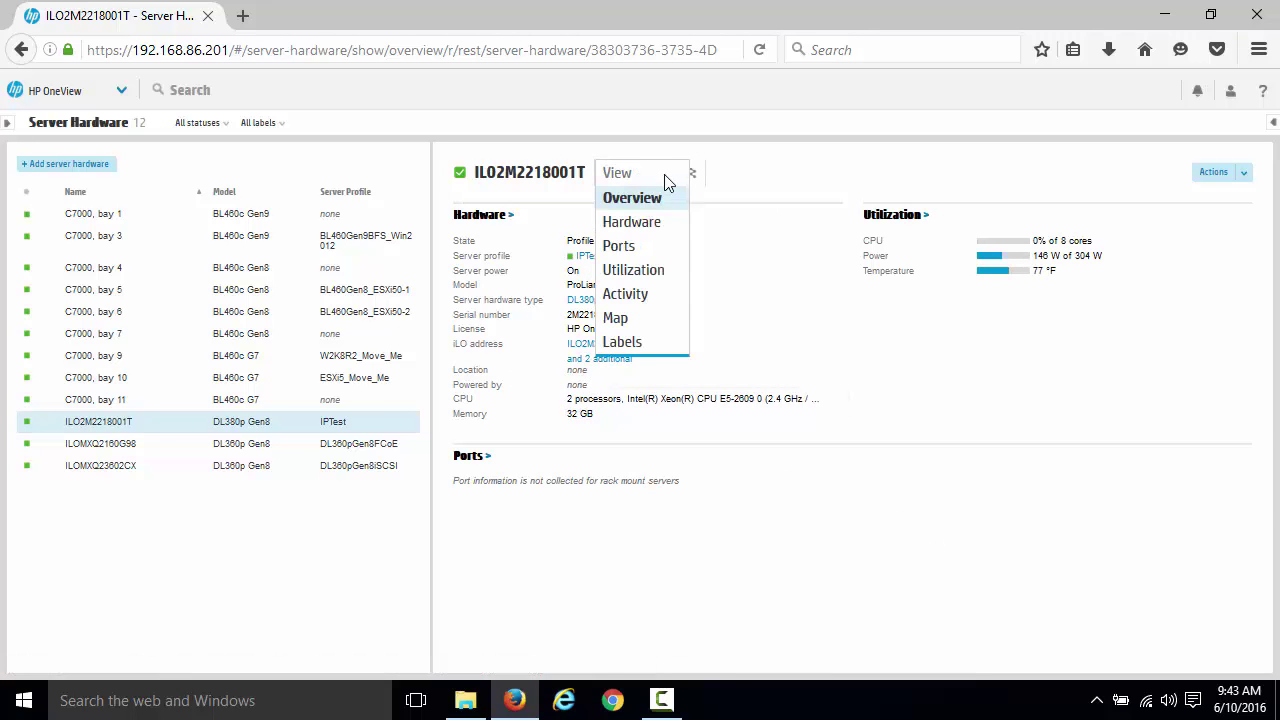
{"action": "left_click", "coordinate": [628, 270]}
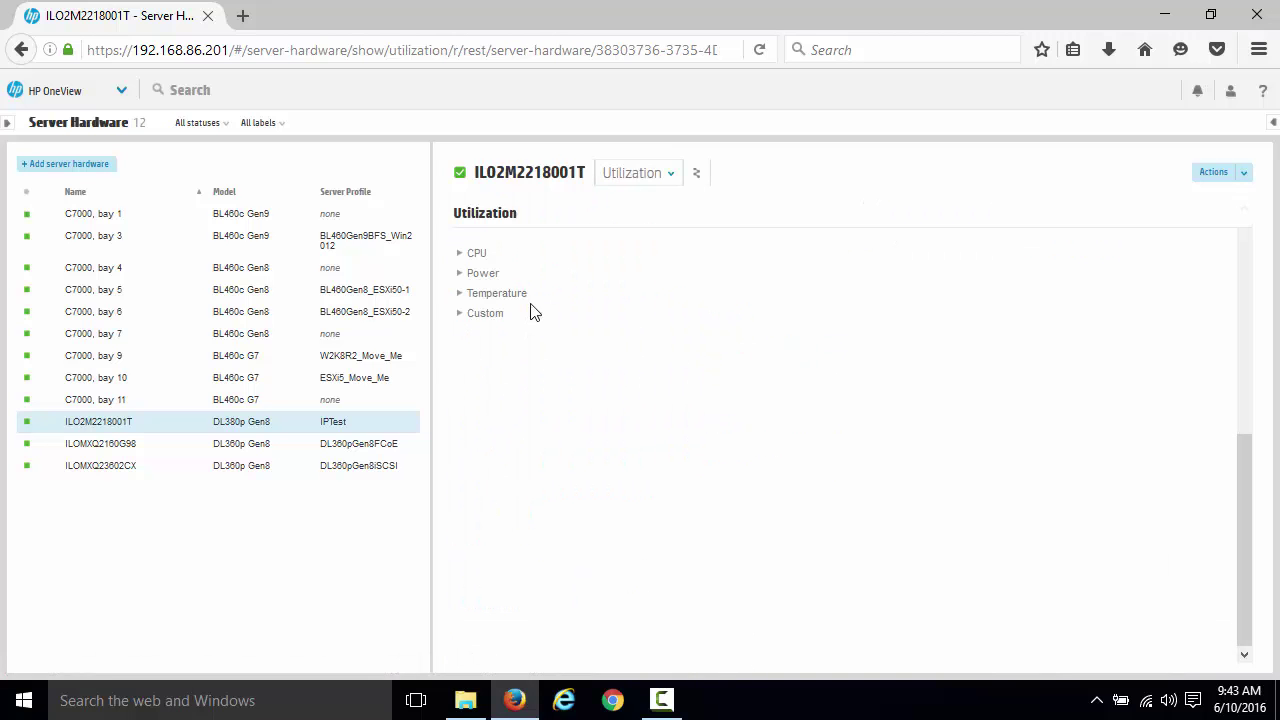
{"action": "left_click", "coordinate": [460, 255]}
{"action": "left_click", "coordinate": [460, 256]}
{"action": "left_click", "coordinate": [461, 276]}
{"action": "left_click", "coordinate": [461, 277]}
{"action": "left_click", "coordinate": [461, 295]}
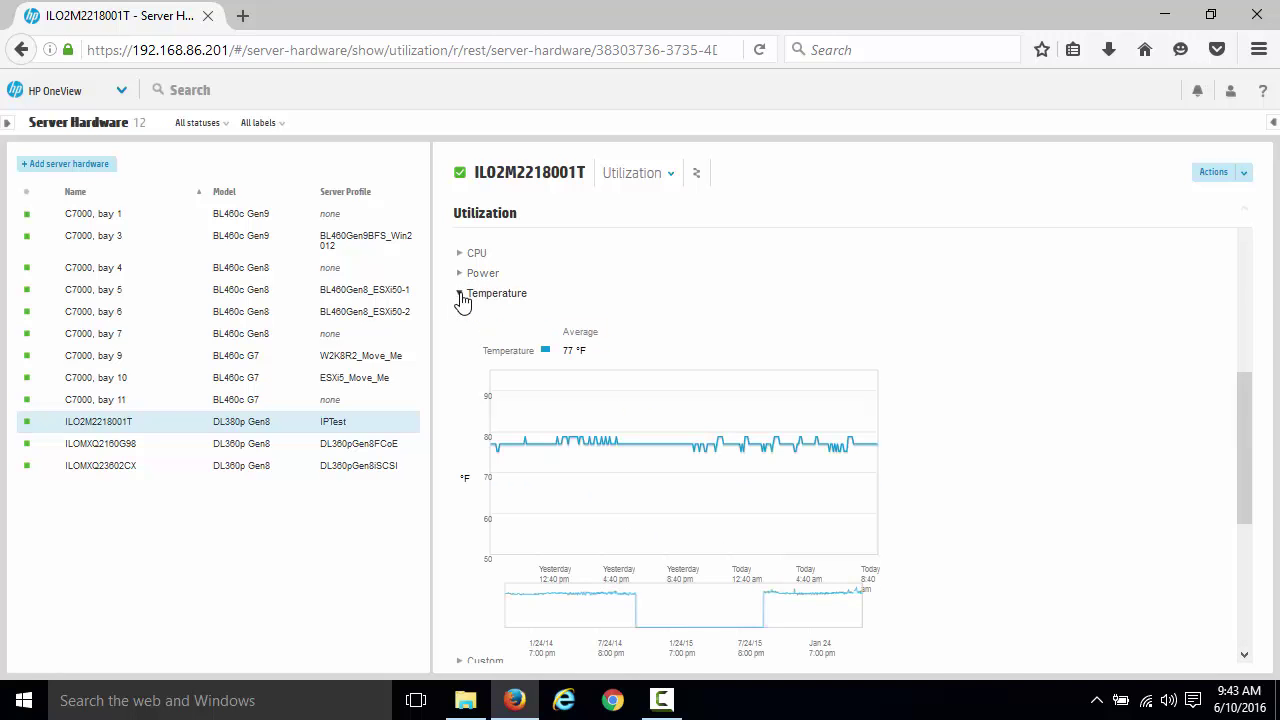
{"action": "left_click", "coordinate": [461, 295]}
Set the first metric of the Custom utilization graph to Average power, and return to the server's Overview.
{"action": "left_click", "coordinate": [460, 315]}
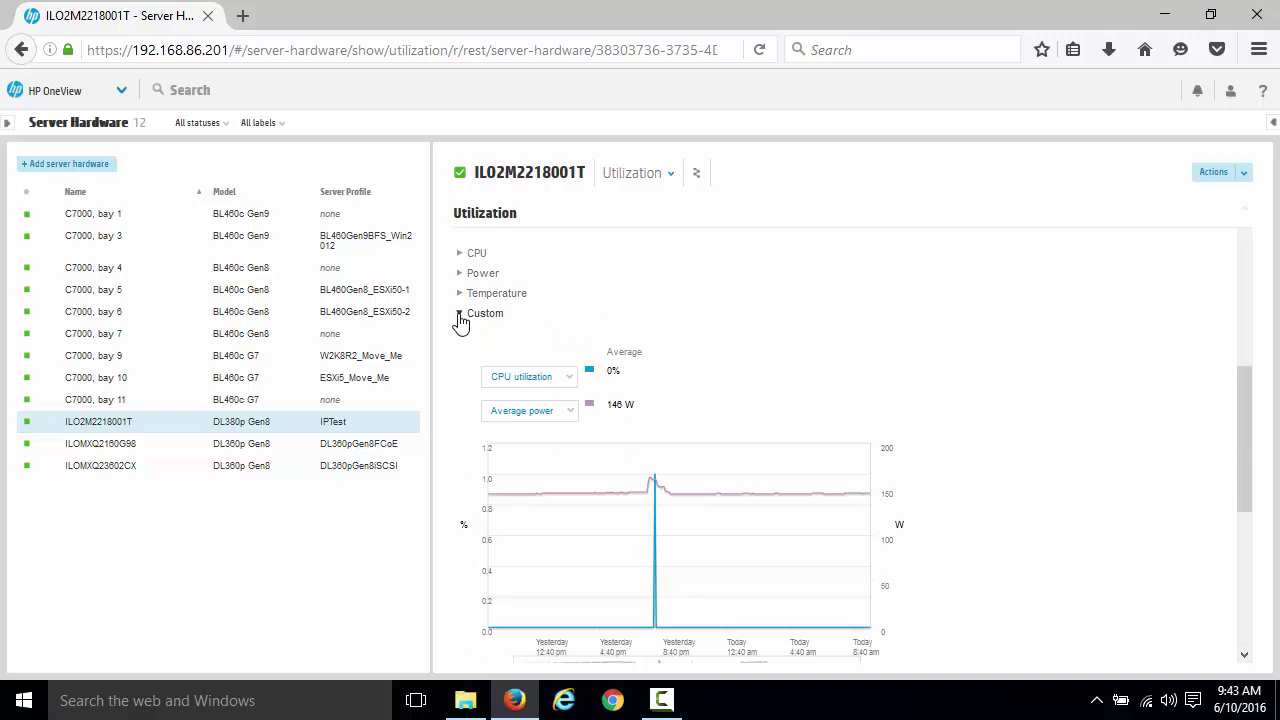
{"action": "left_click", "coordinate": [570, 376]}
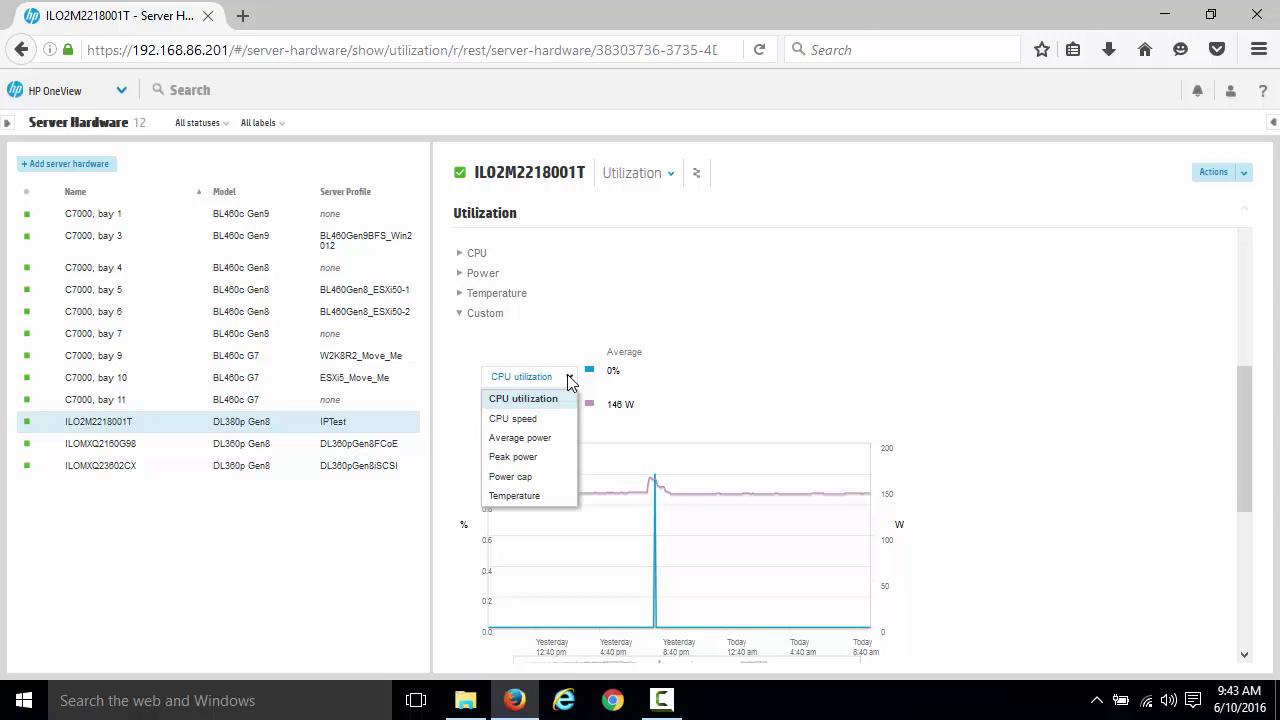
{"action": "left_click", "coordinate": [543, 436]}
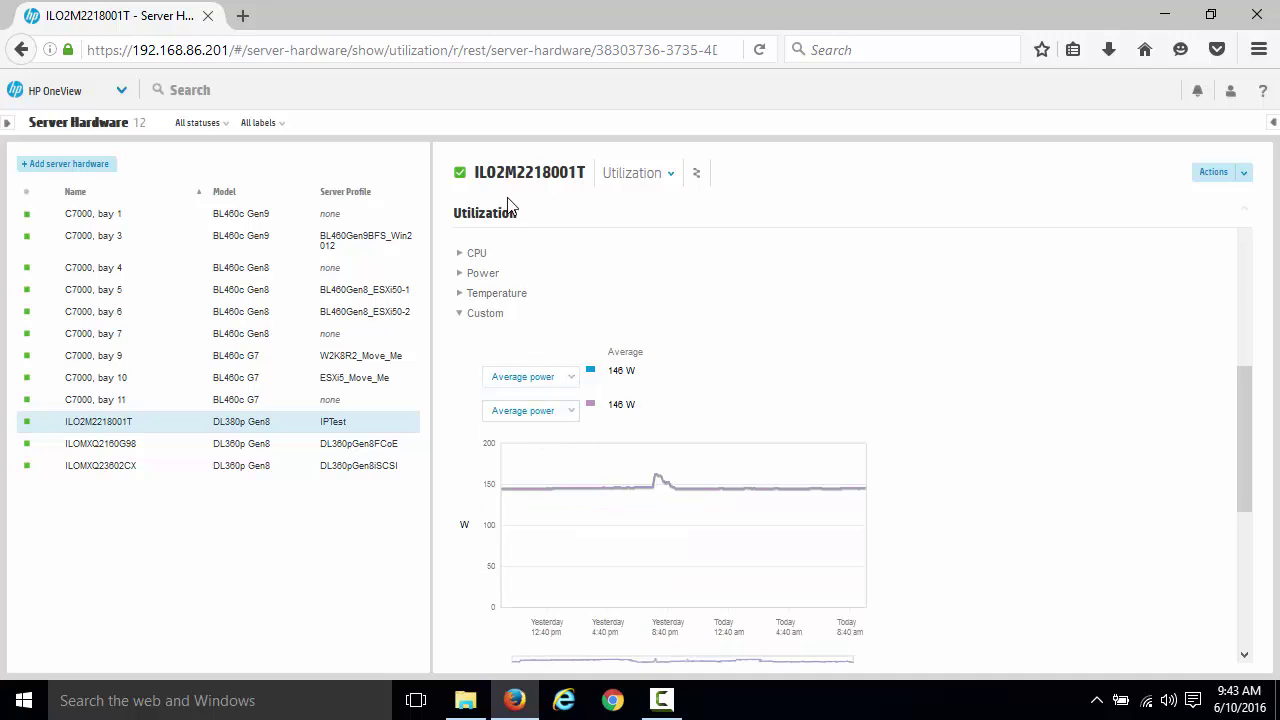
{"action": "left_click", "coordinate": [669, 177]}
{"action": "left_click", "coordinate": [636, 199]}
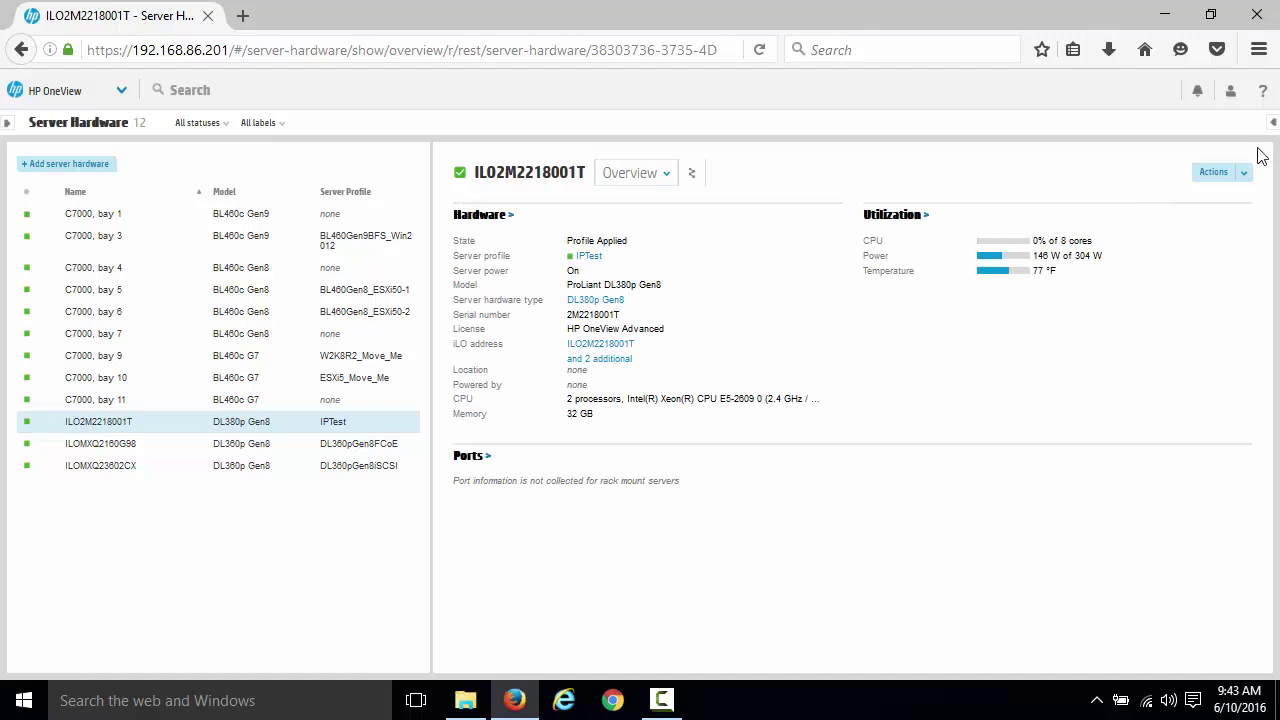
Launch the remote console of the DL380p Gen8 server and try interacting with its desktop.
{"action": "left_click", "coordinate": [1238, 174]}
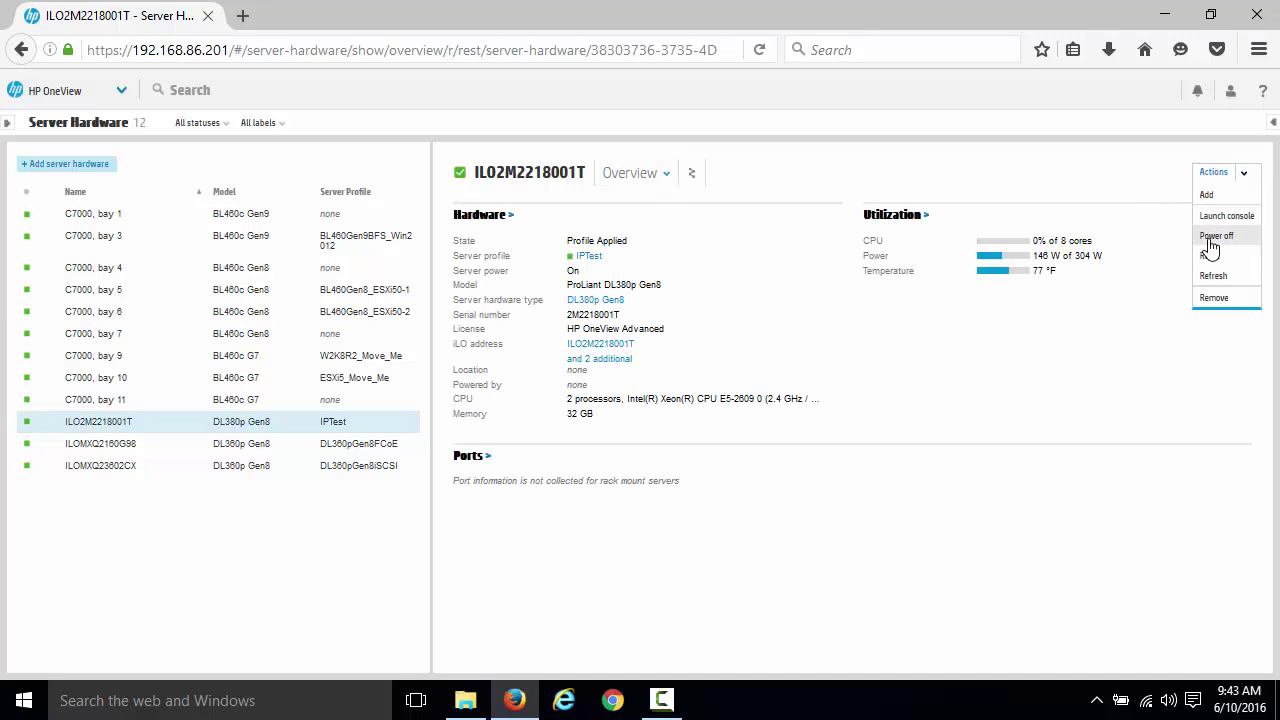
{"action": "left_click", "coordinate": [1214, 222]}
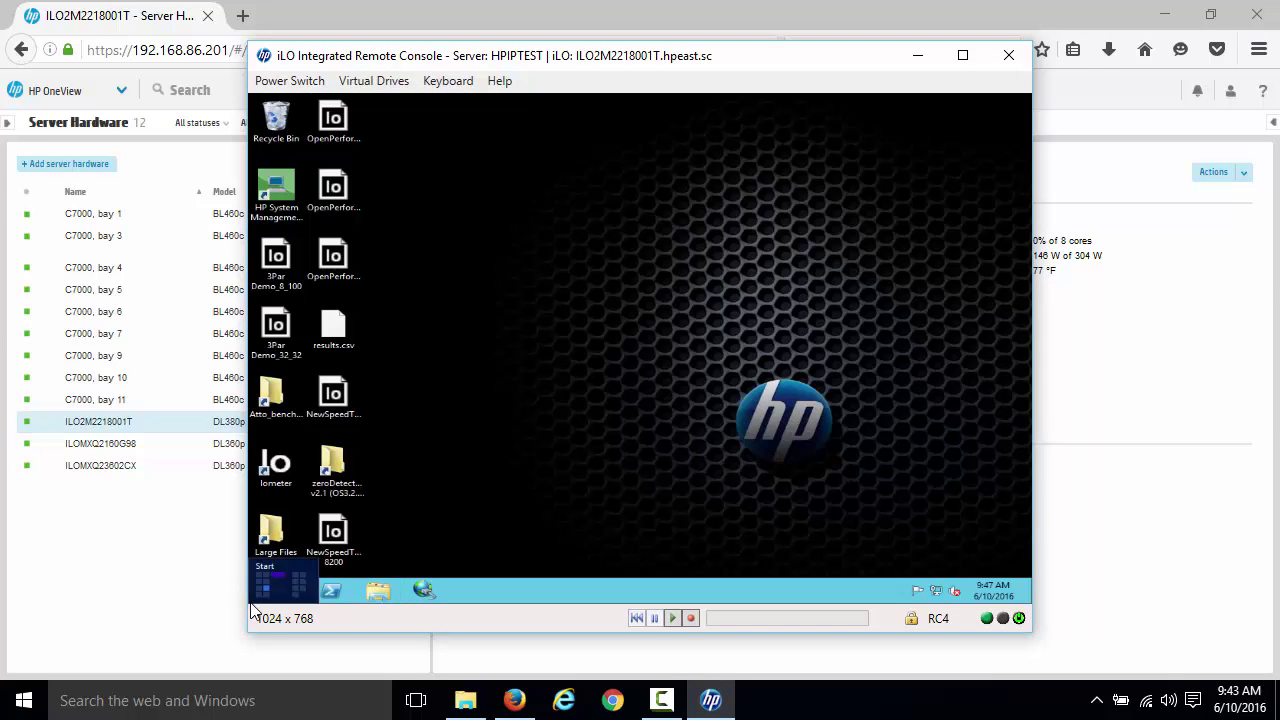
{"action": "left_click", "coordinate": [258, 598]}
{"action": "left_click", "coordinate": [618, 222]}
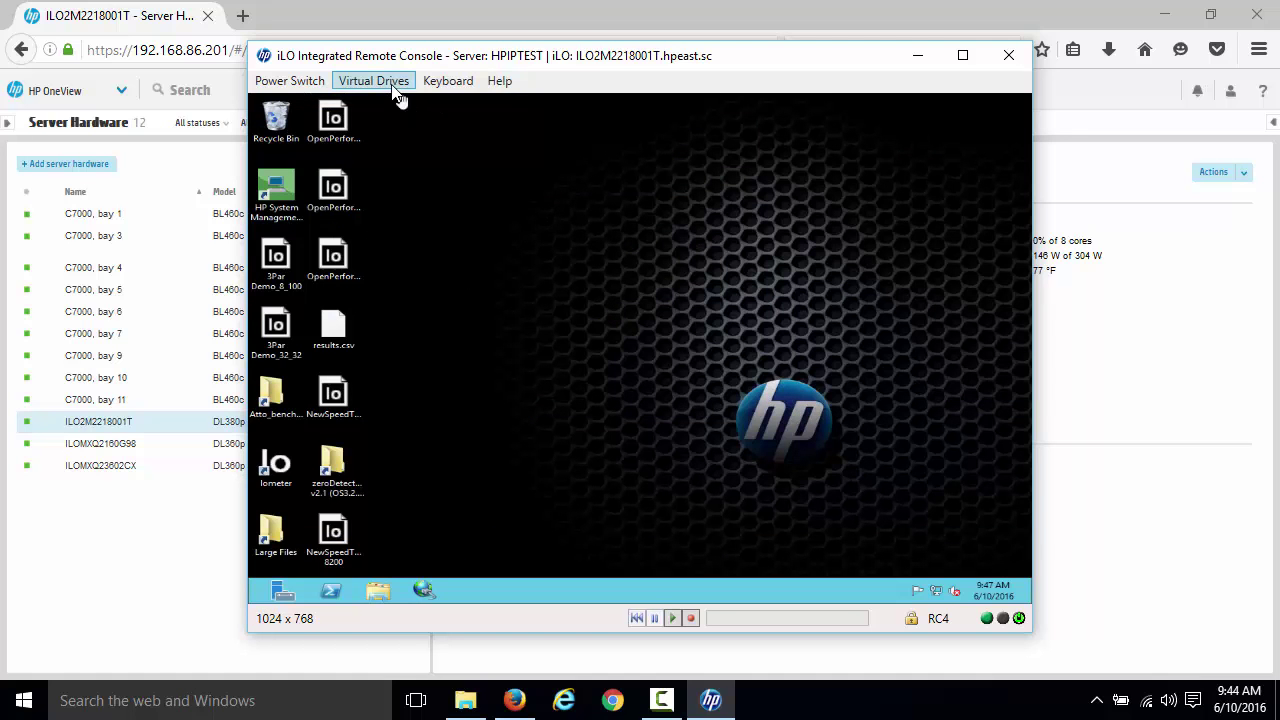
Review the remote console's virtual drive and power switch options, then close the console.
{"action": "left_click", "coordinate": [395, 85]}
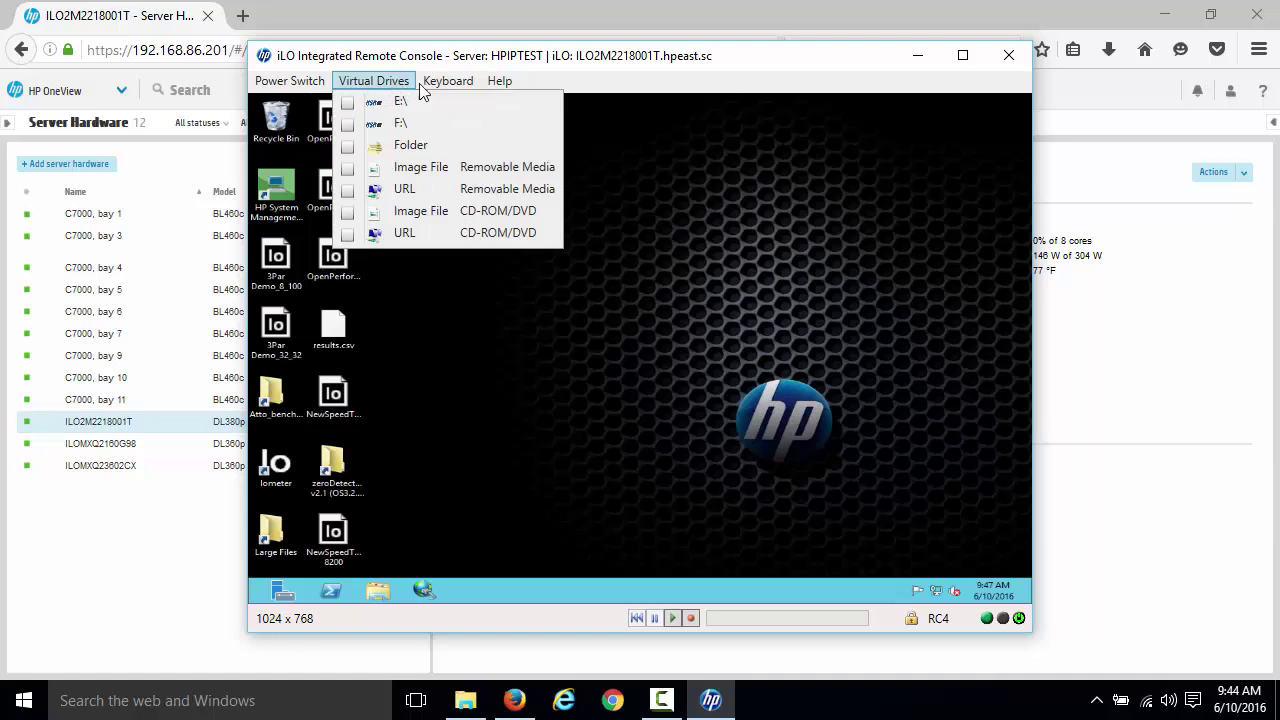
{"action": "mouse_move", "coordinate": [316, 88]}
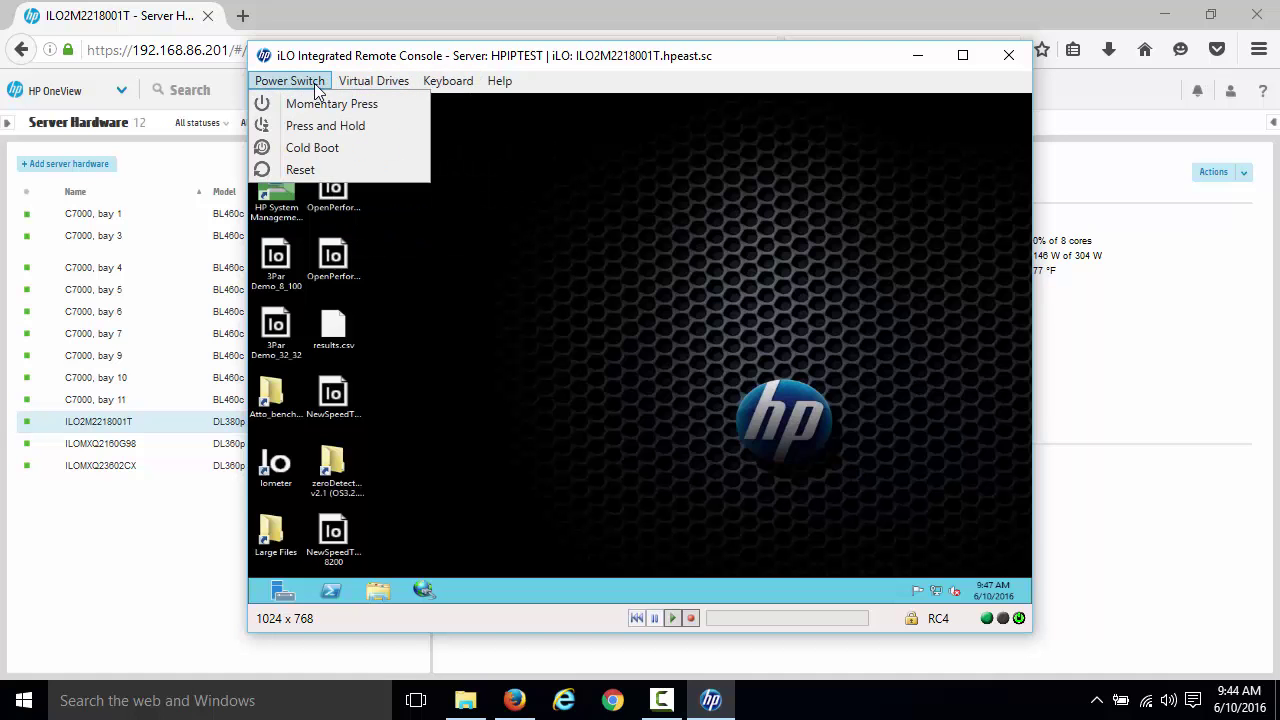
{"action": "left_click", "coordinate": [541, 311]}
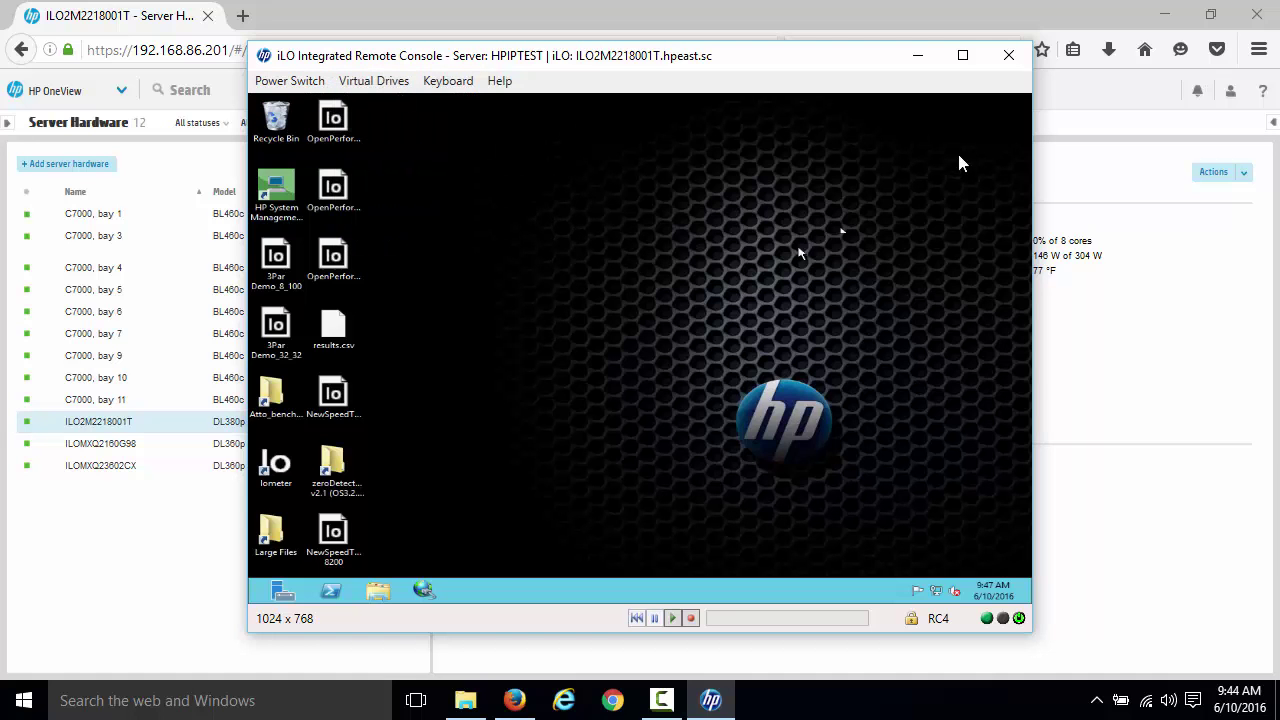
{"action": "left_click", "coordinate": [997, 57]}
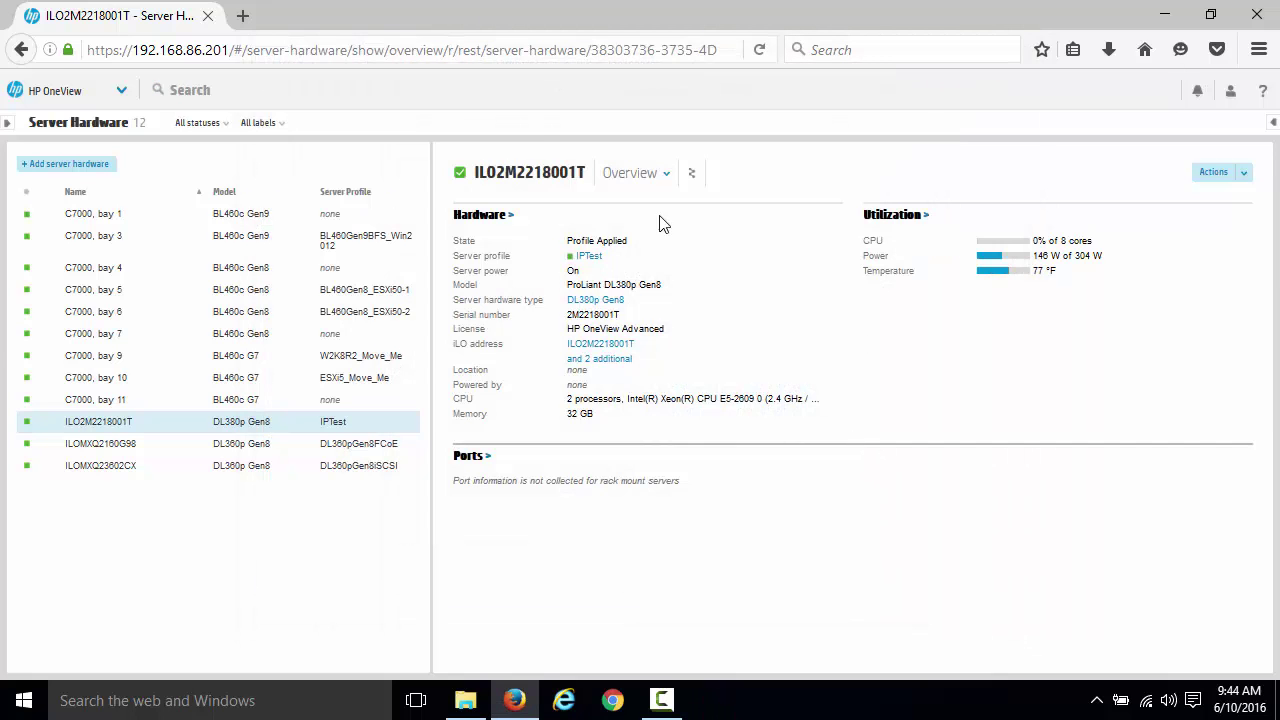
Go through the dashboard to Enclosures and inspect the device bays and power supplies in the C7000 enclosure's Front View.
{"action": "left_click", "coordinate": [78, 90]}
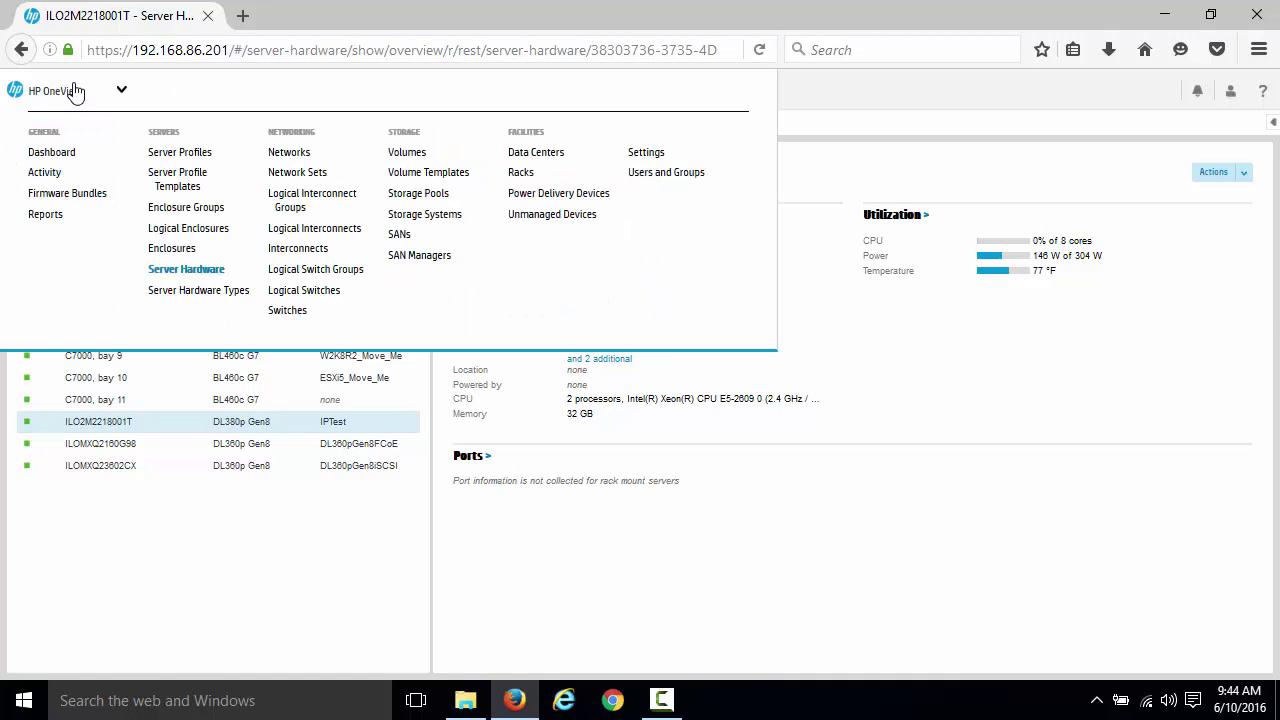
{"action": "left_click", "coordinate": [48, 154]}
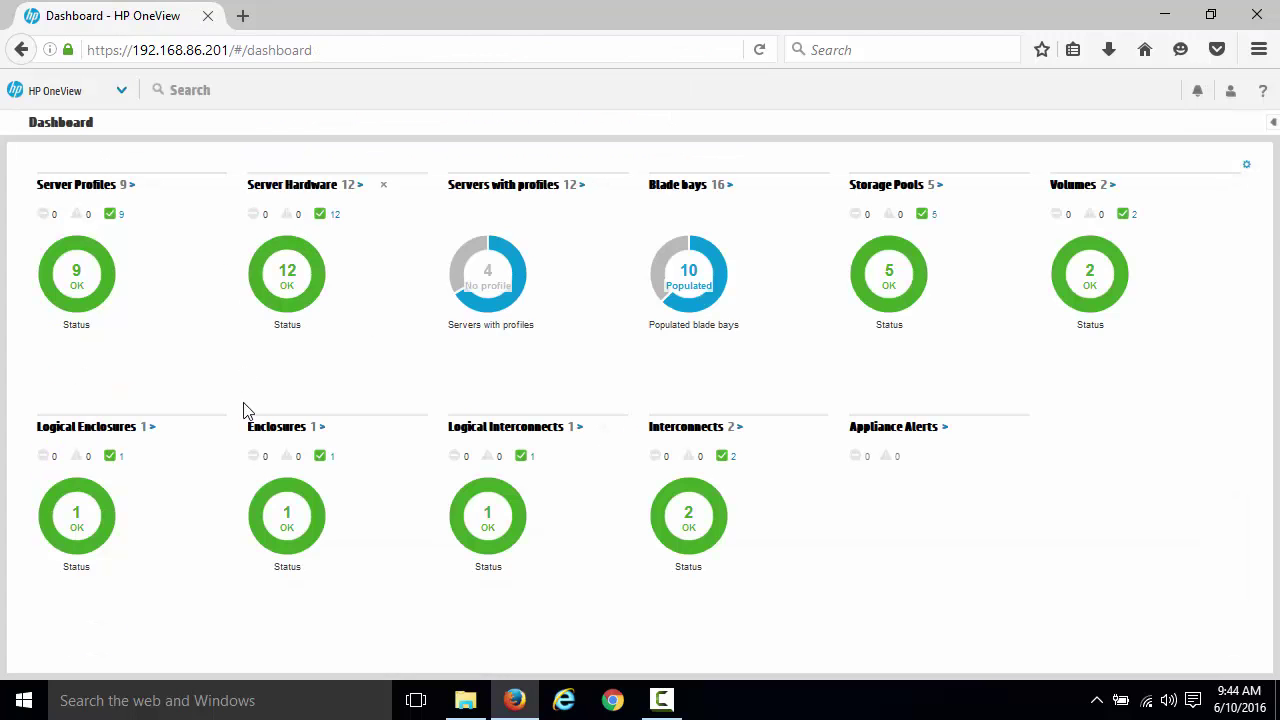
{"action": "left_click", "coordinate": [288, 436]}
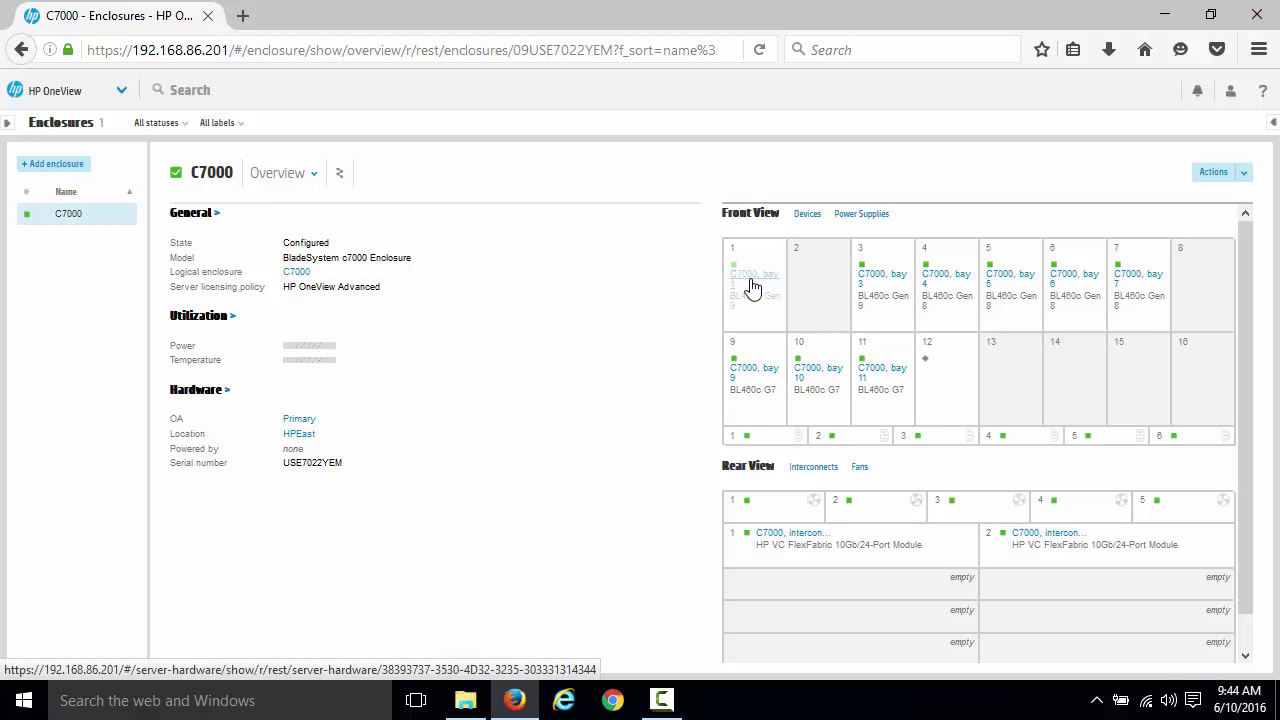
{"action": "mouse_move", "coordinate": [887, 282]}
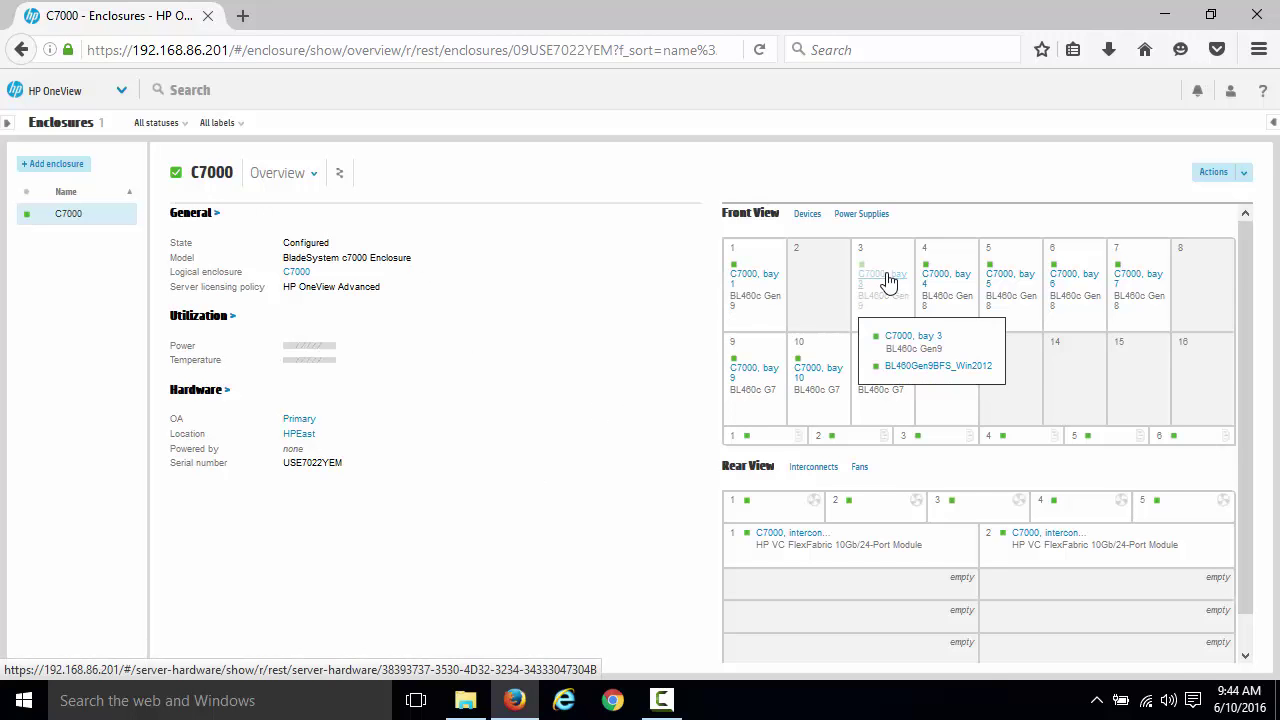
{"action": "mouse_move", "coordinate": [1003, 294]}
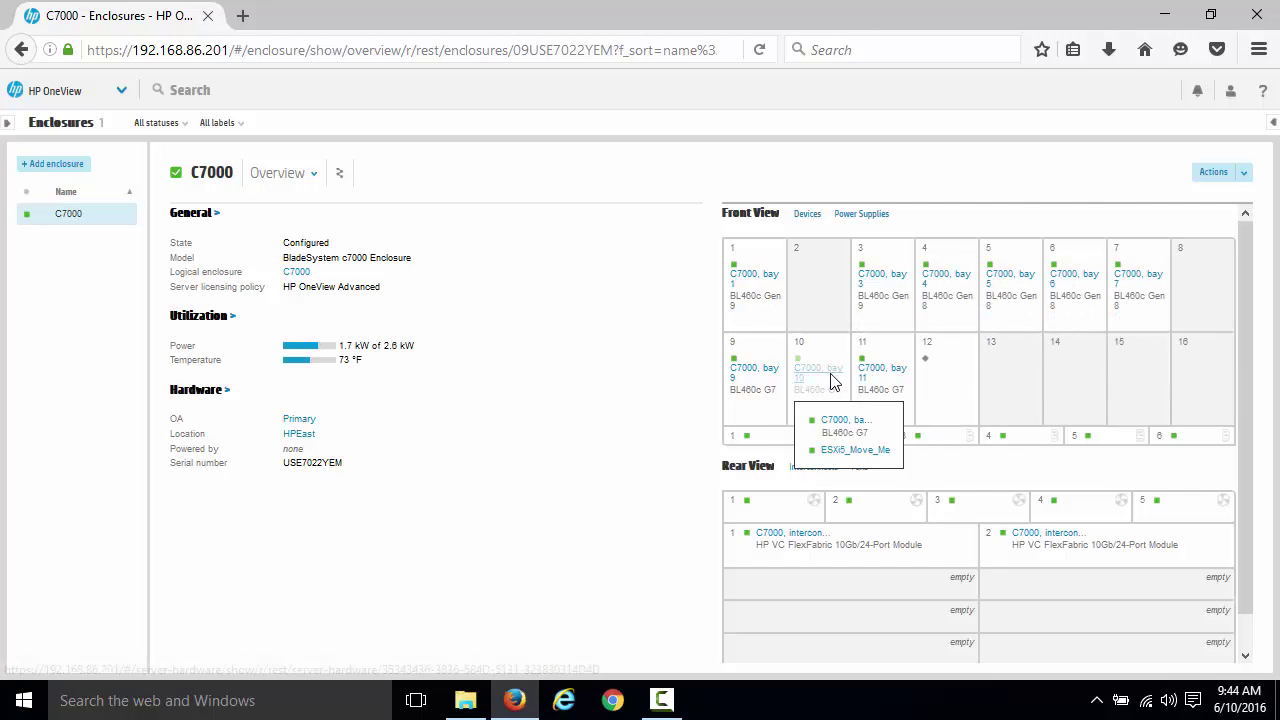
{"action": "mouse_move", "coordinate": [763, 380]}
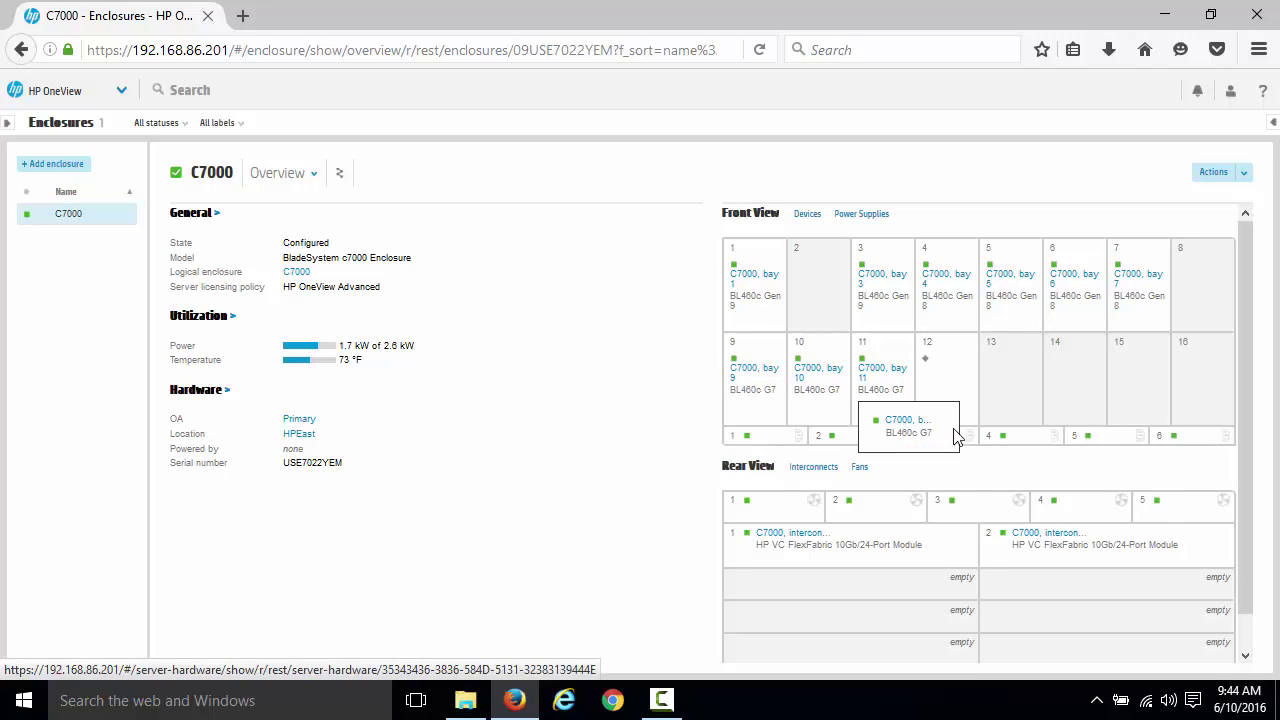
{"action": "mouse_move", "coordinate": [989, 443]}
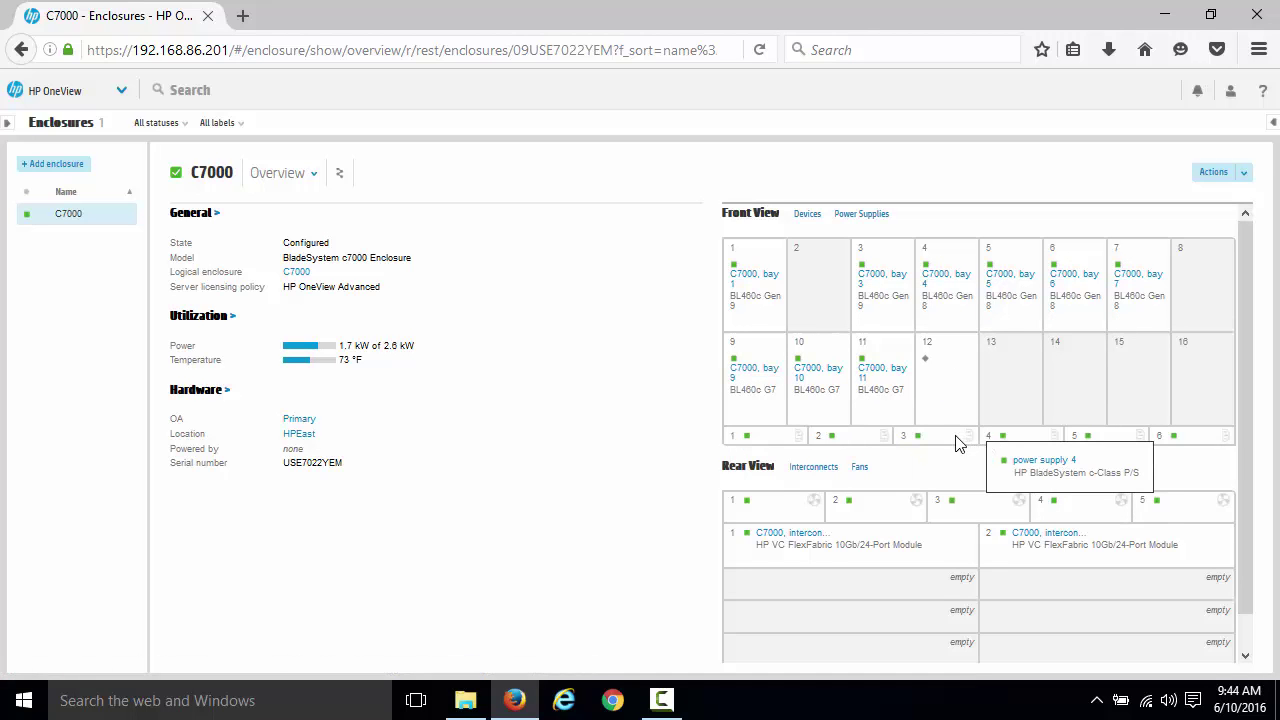
Inspect fan 1 and the two interconnect modules in the Rear View of the C7000 enclosure.
{"action": "mouse_move", "coordinate": [785, 511]}
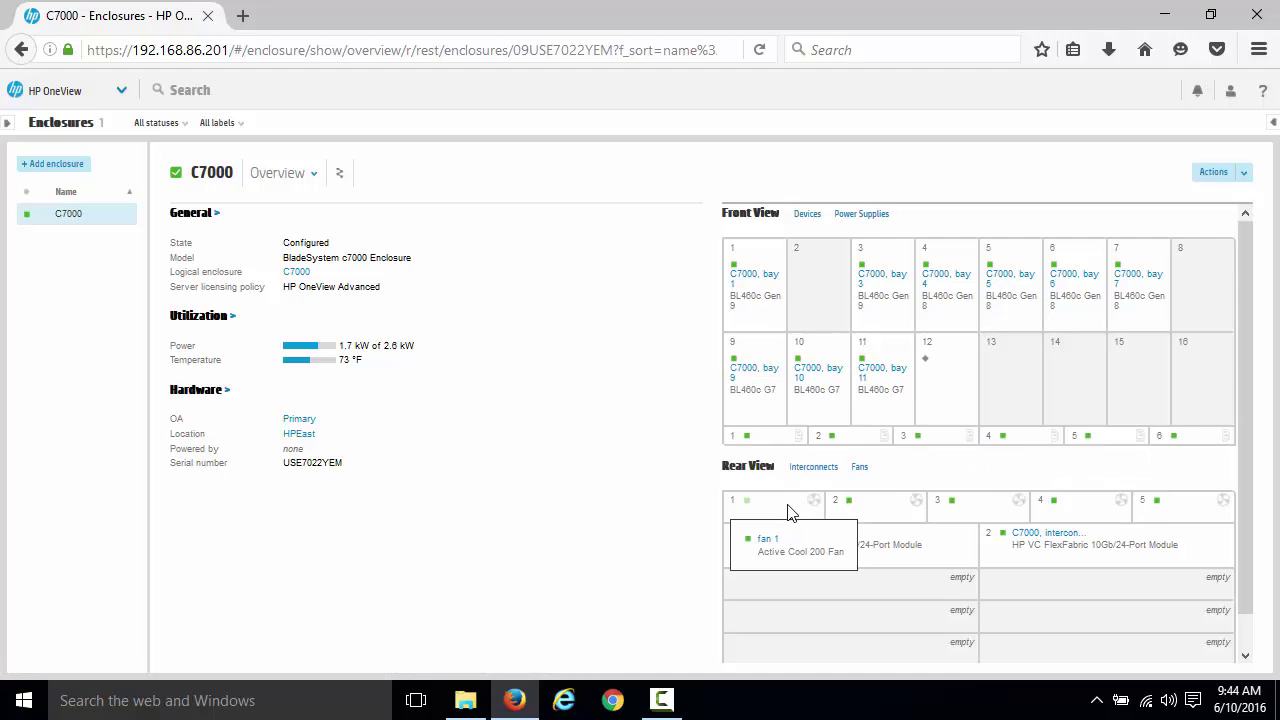
{"action": "mouse_move", "coordinate": [910, 547]}
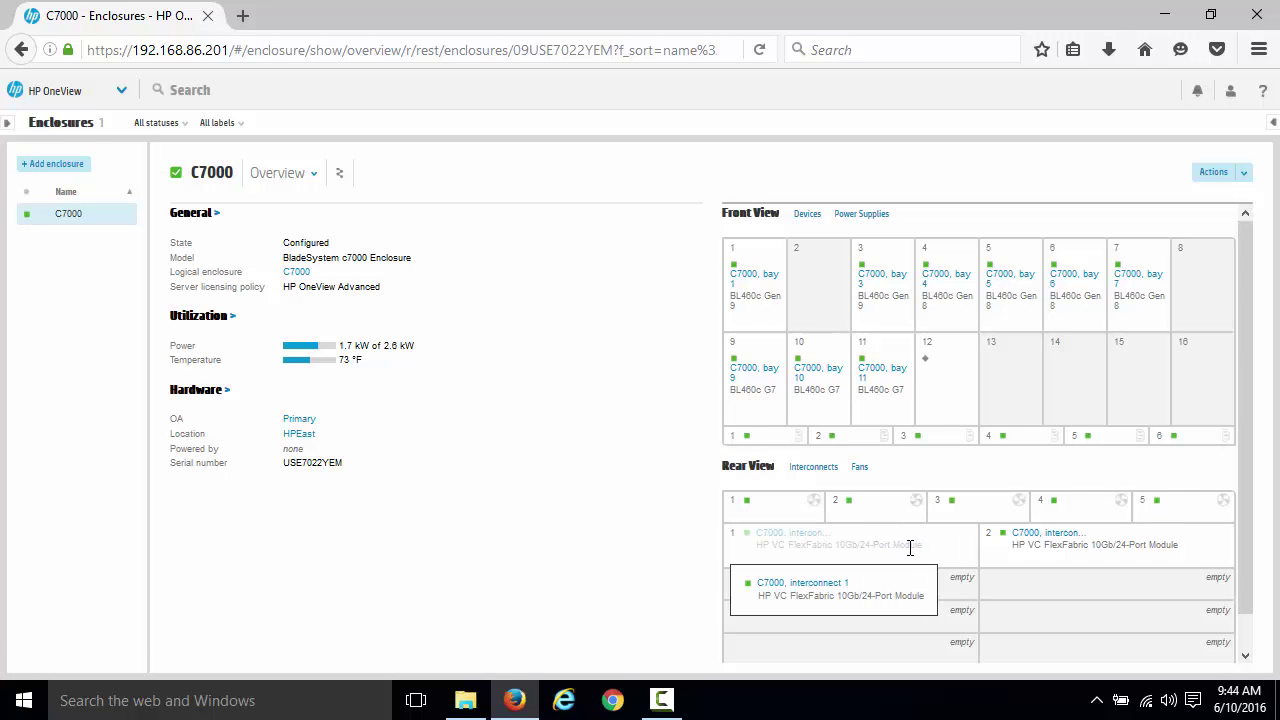
{"action": "mouse_move", "coordinate": [1013, 548]}
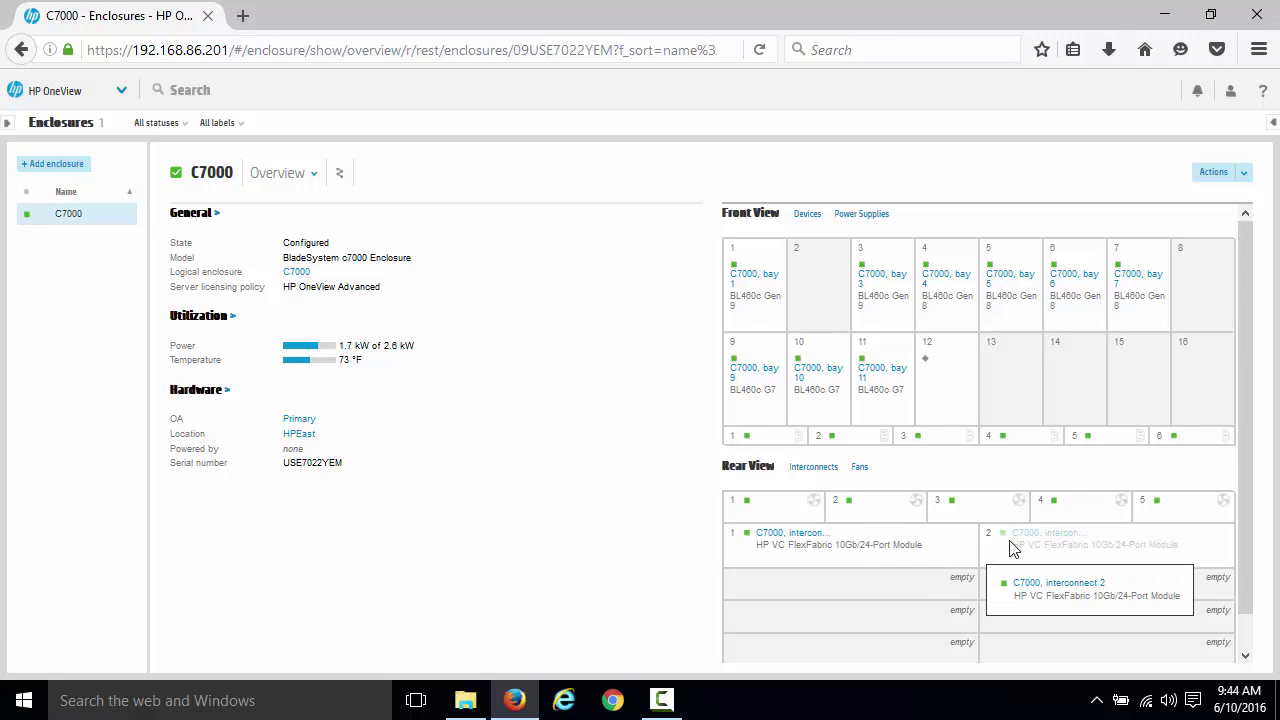
{"action": "mouse_move", "coordinate": [958, 557]}
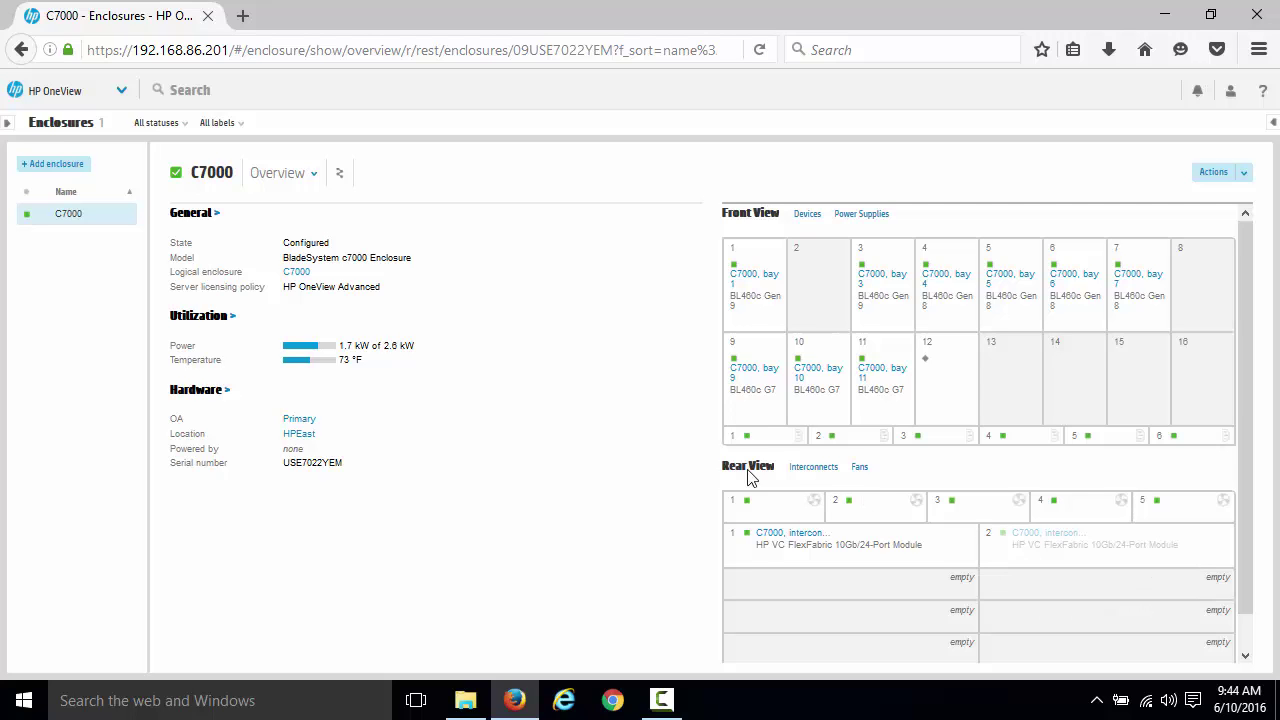
Return to the dashboard, open Interconnects and show the overview of C7000, interconnect 2.
{"action": "left_click", "coordinate": [57, 91]}
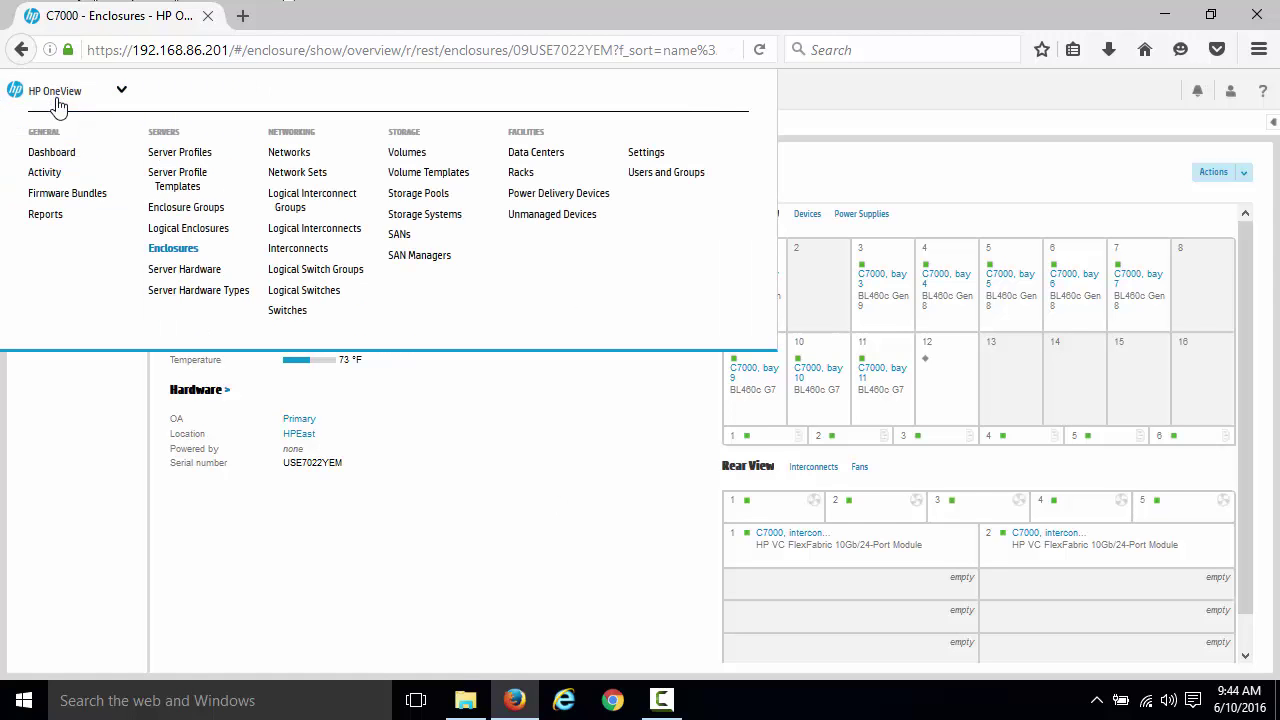
{"action": "left_click", "coordinate": [52, 153]}
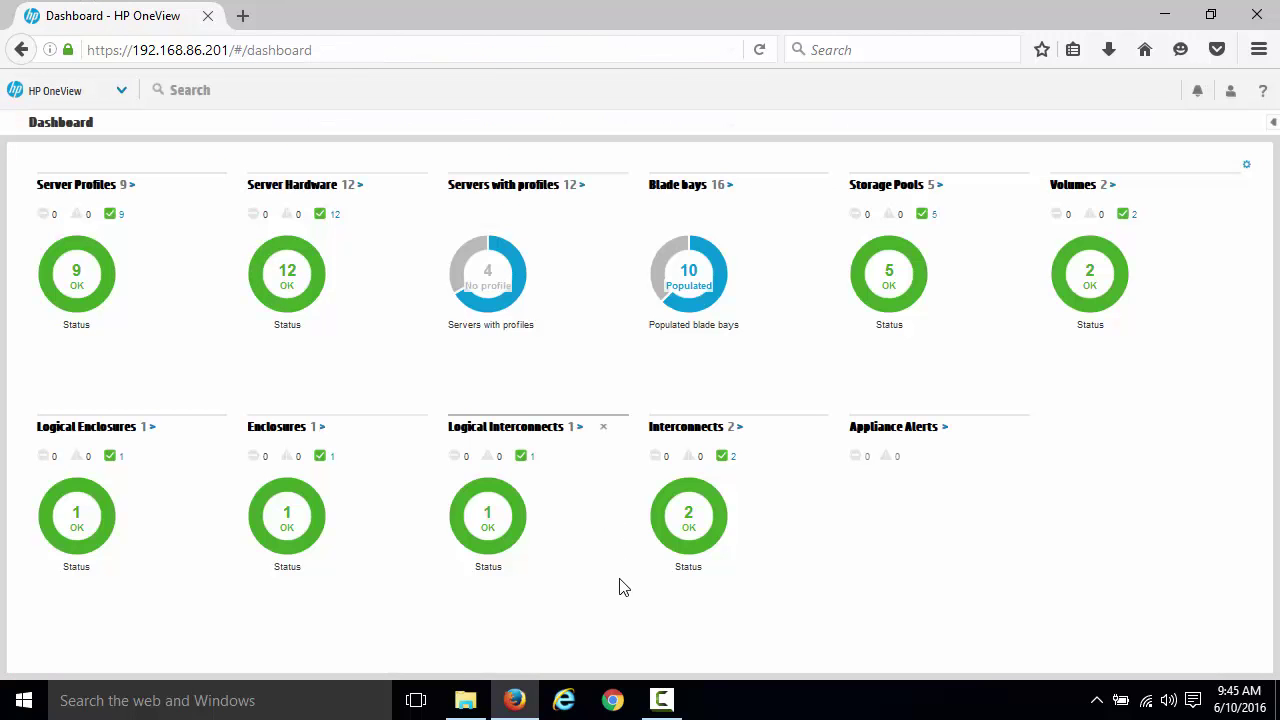
{"action": "left_click", "coordinate": [705, 434]}
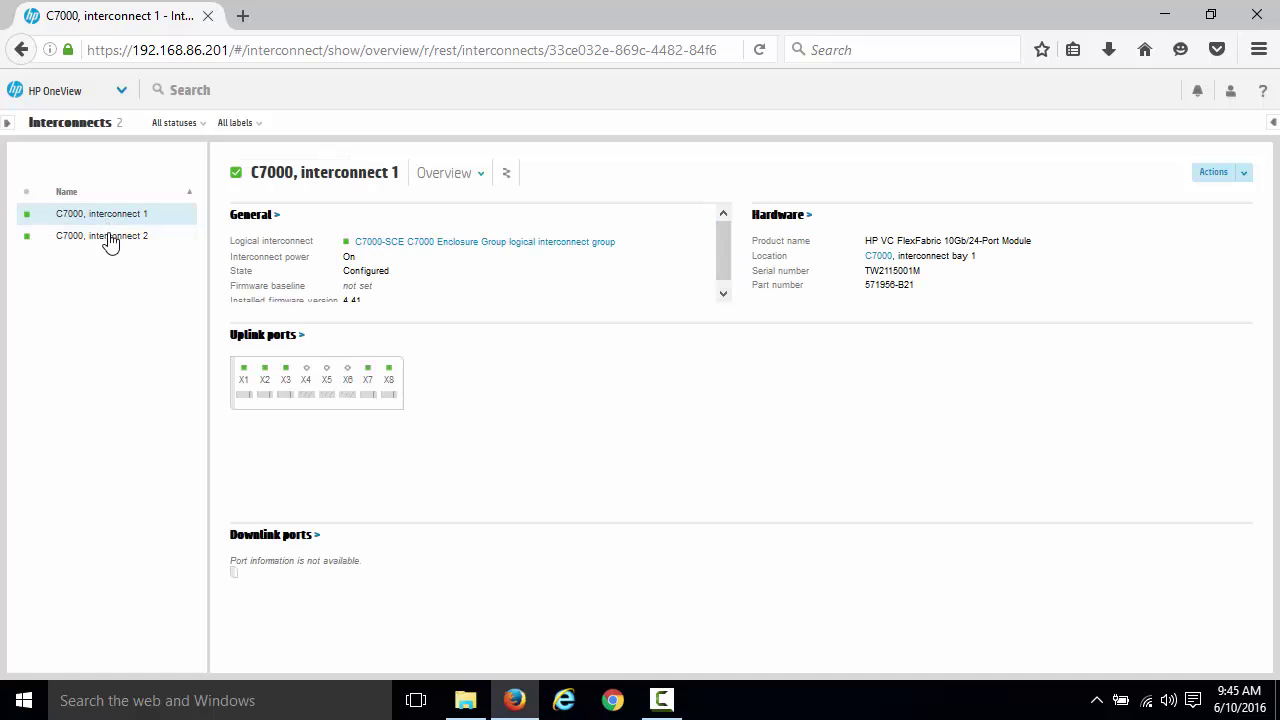
{"action": "left_click", "coordinate": [111, 240]}
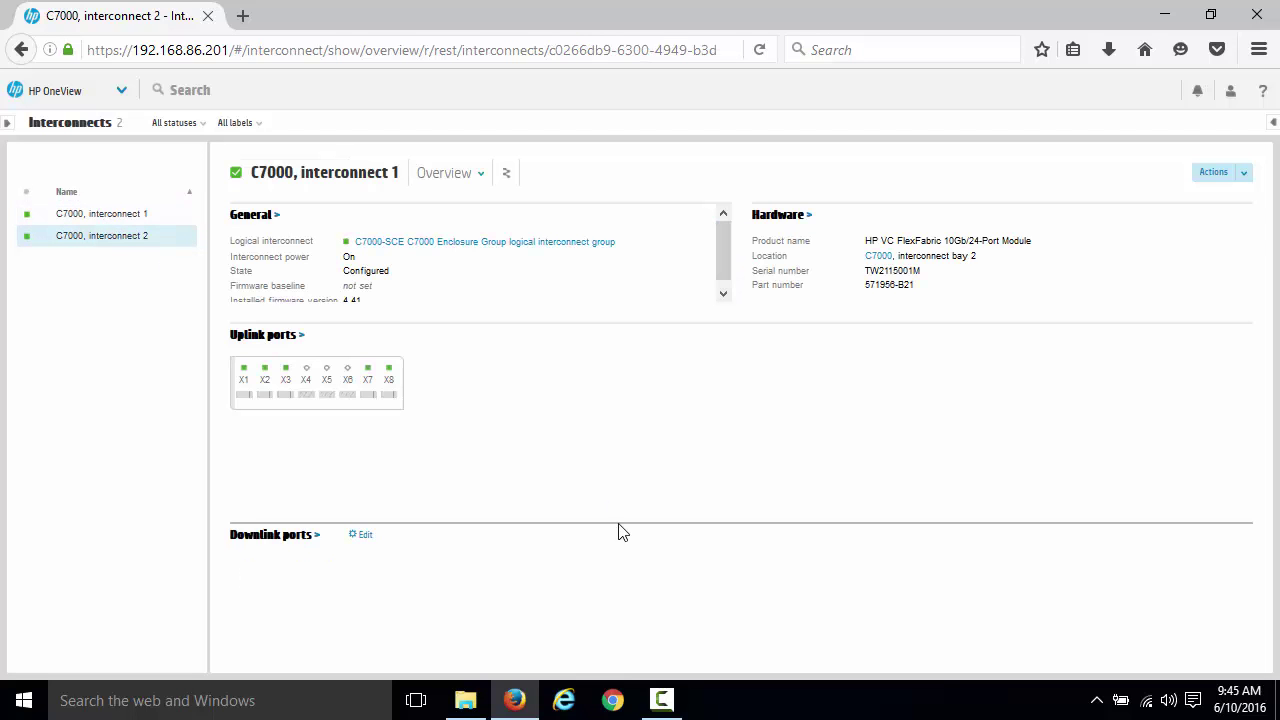
Review the uplink ports, general details and relationship map of C7000, interconnect 2.
{"action": "left_click", "coordinate": [480, 176]}
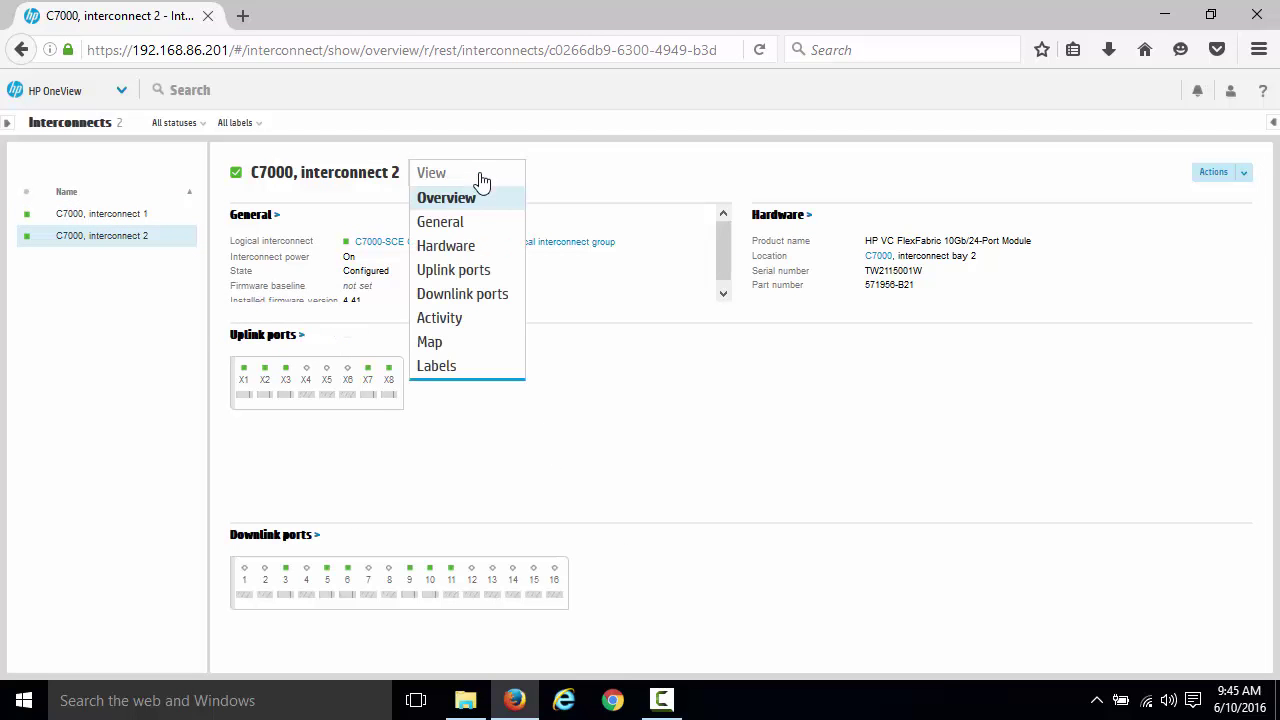
{"action": "left_click", "coordinate": [452, 270]}
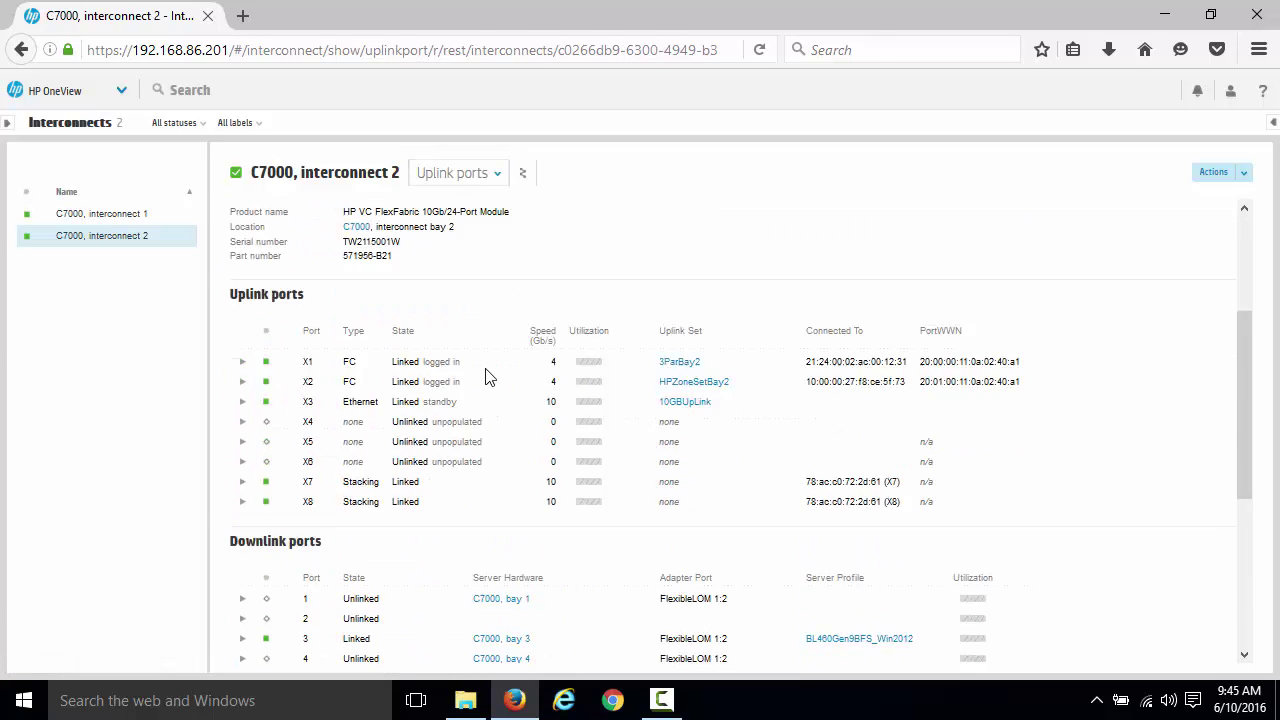
{"action": "left_click_drag", "start_coordinate": [1246, 425], "coordinate": [1246, 262]}
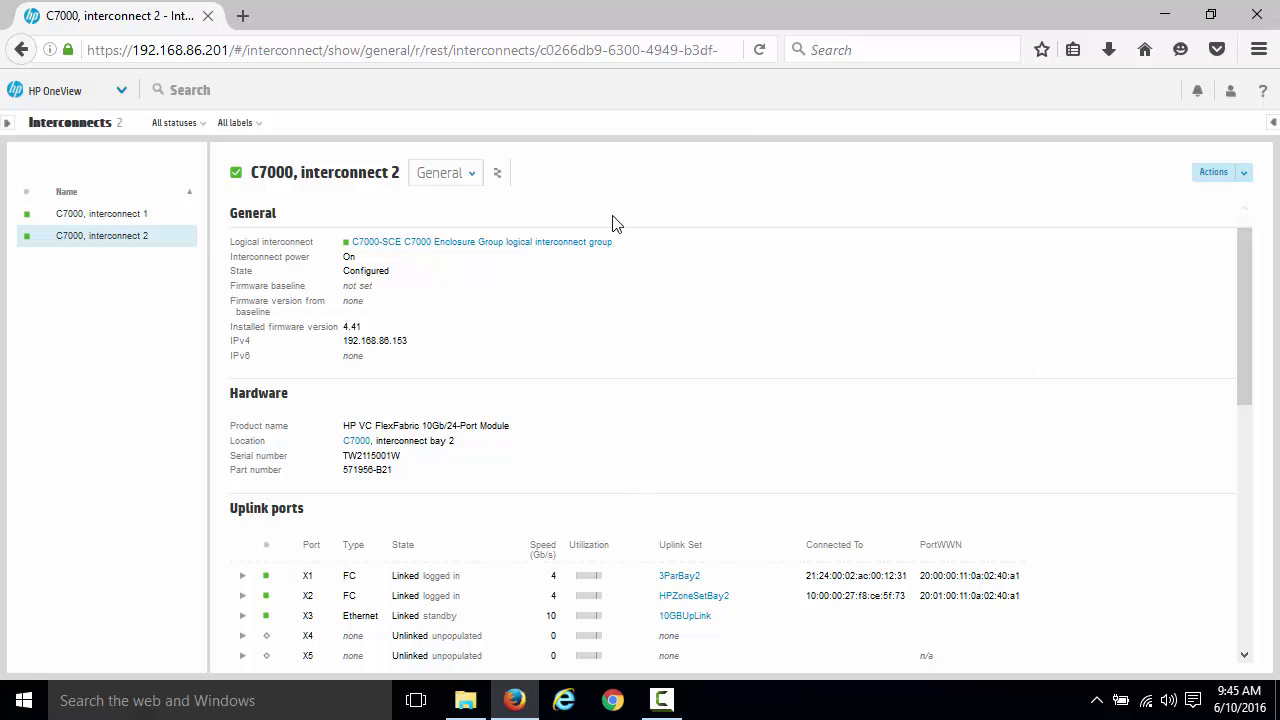
{"action": "left_click", "coordinate": [497, 174]}
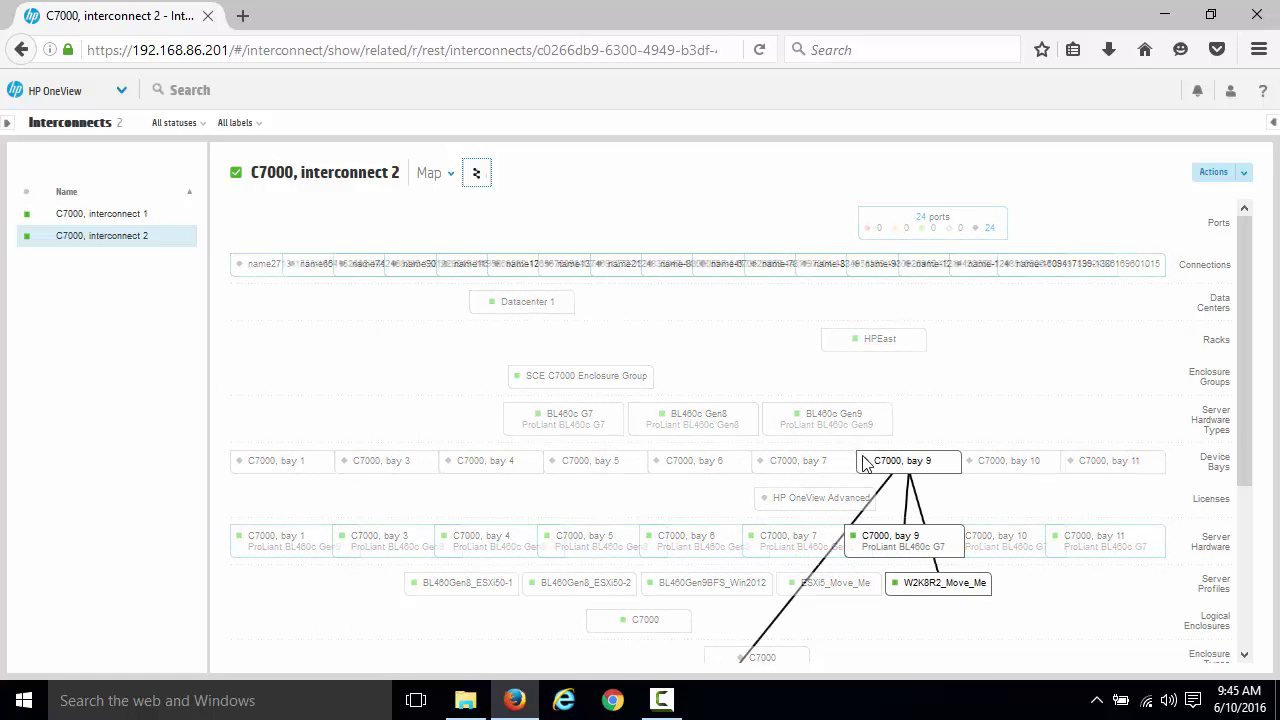
{"action": "left_click", "coordinate": [477, 176]}
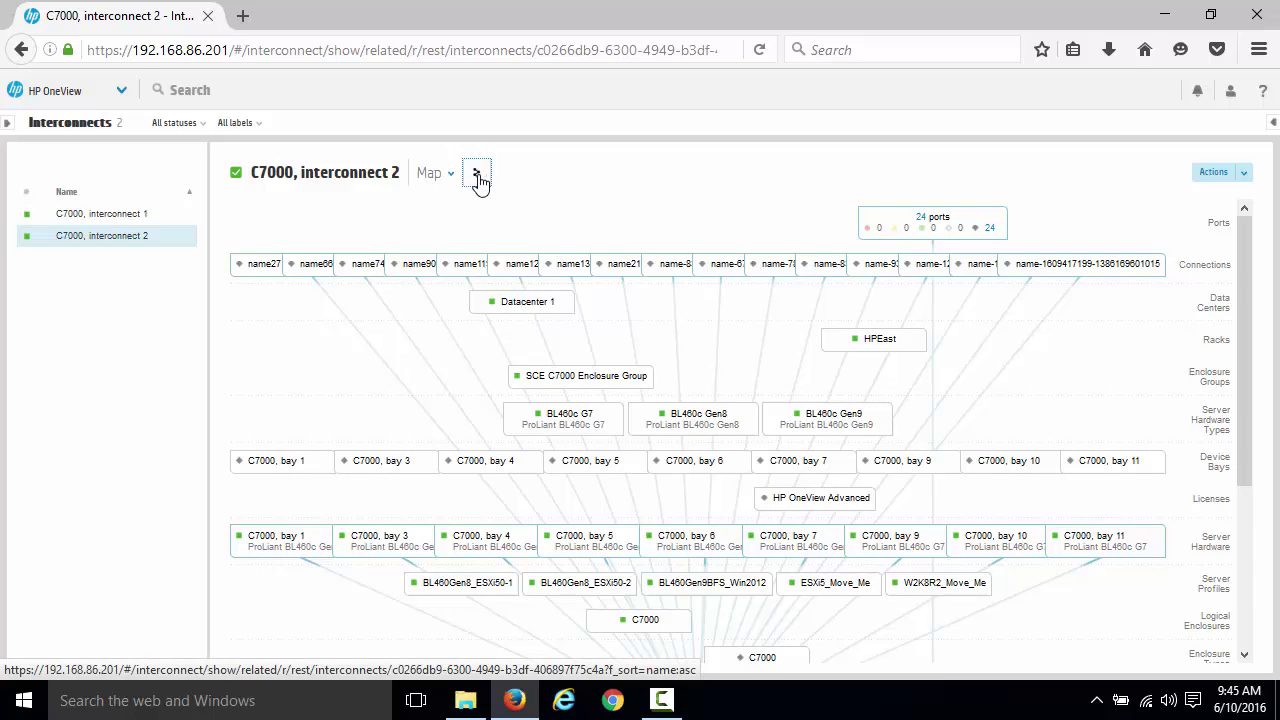
Return through the dashboard to Server Hardware and view the relationship maps of the DL380p Gen8 server and C7000, bay 5.
{"action": "left_click", "coordinate": [80, 96]}
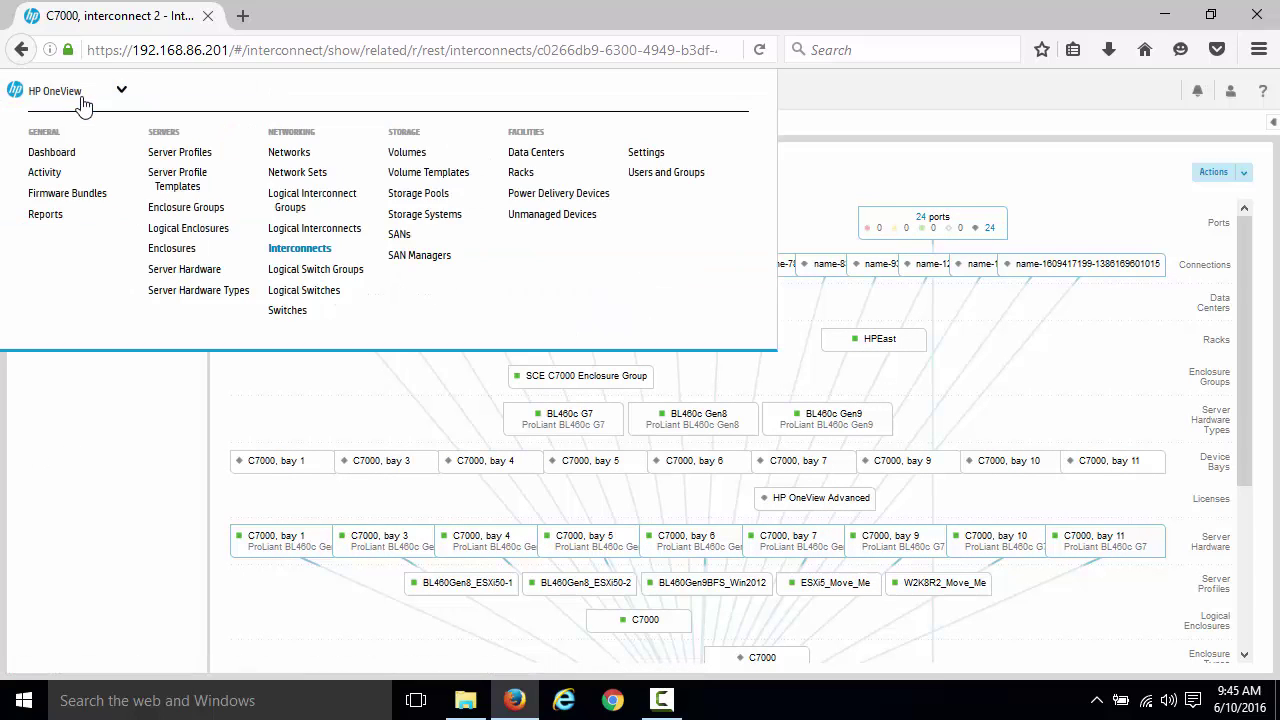
{"action": "left_click", "coordinate": [60, 153]}
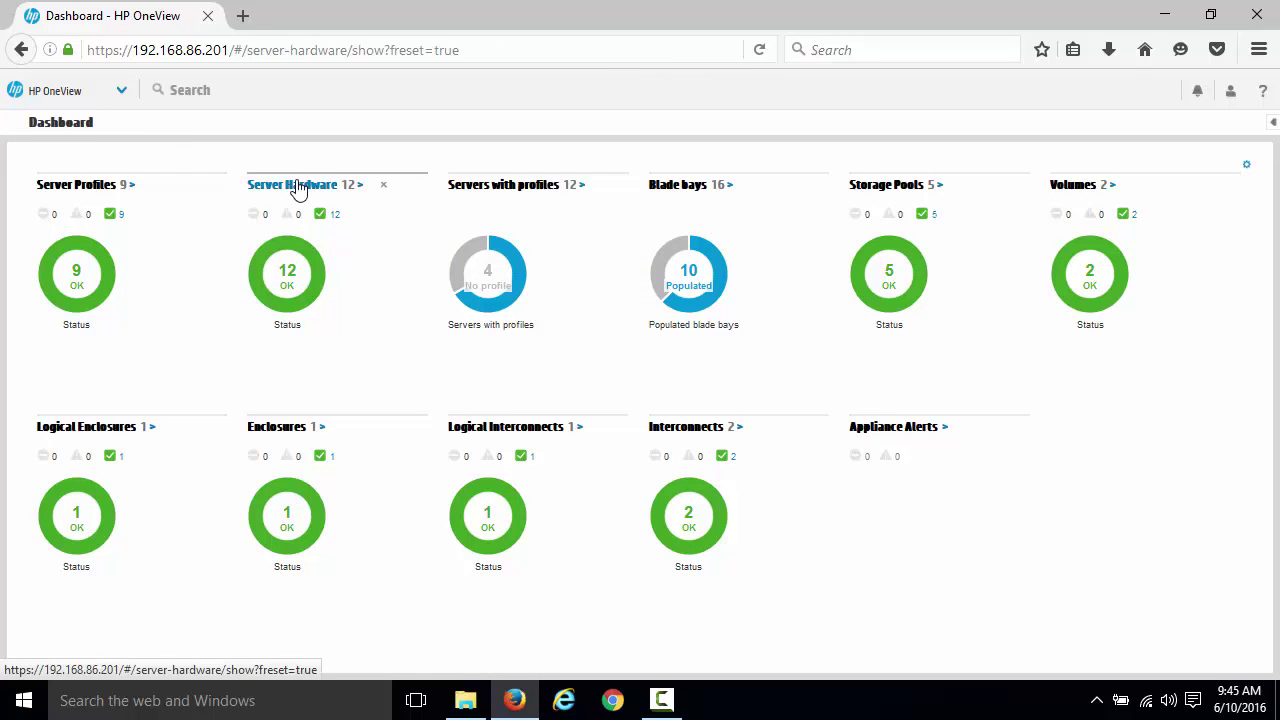
{"action": "left_click", "coordinate": [297, 187]}
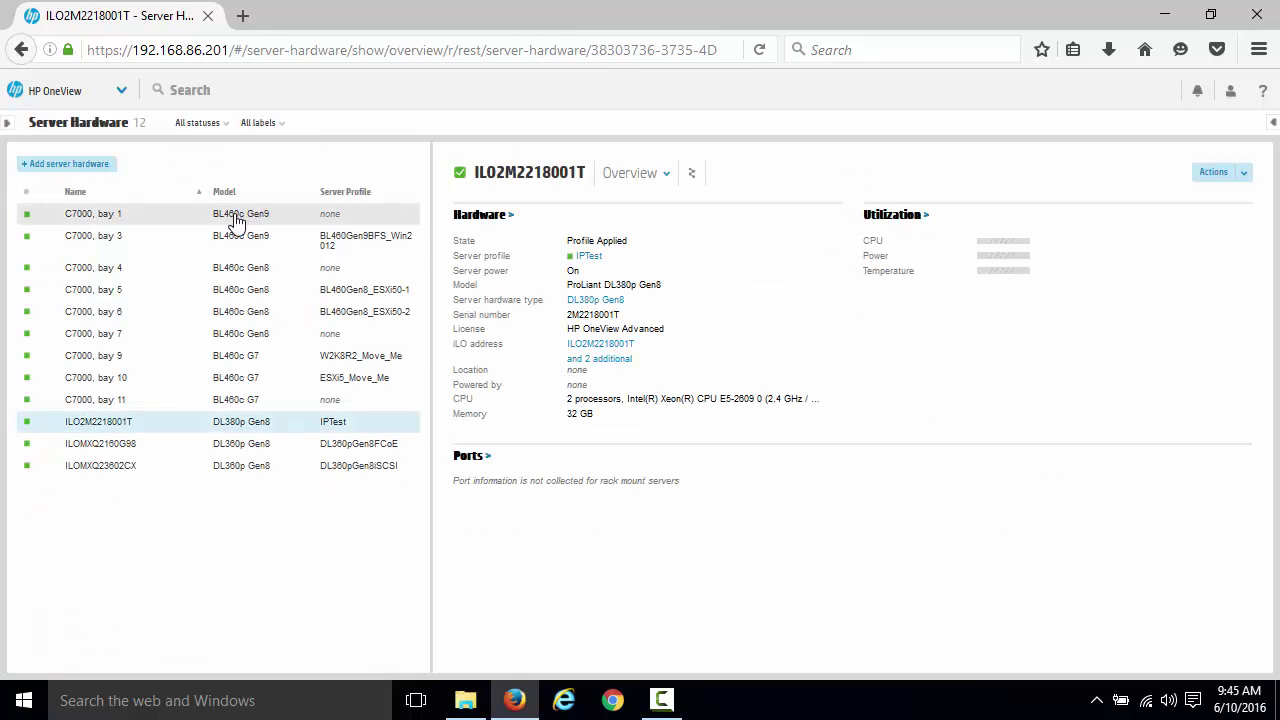
{"action": "left_click", "coordinate": [691, 174]}
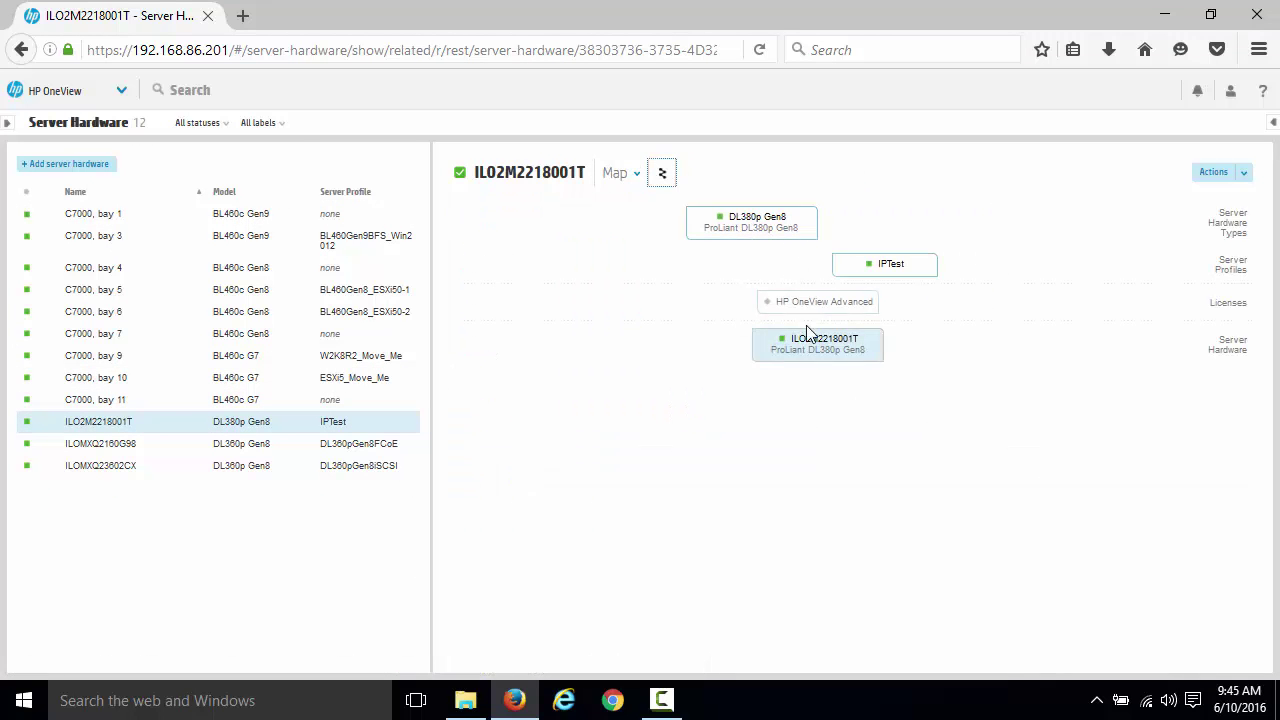
{"action": "left_click", "coordinate": [225, 290]}
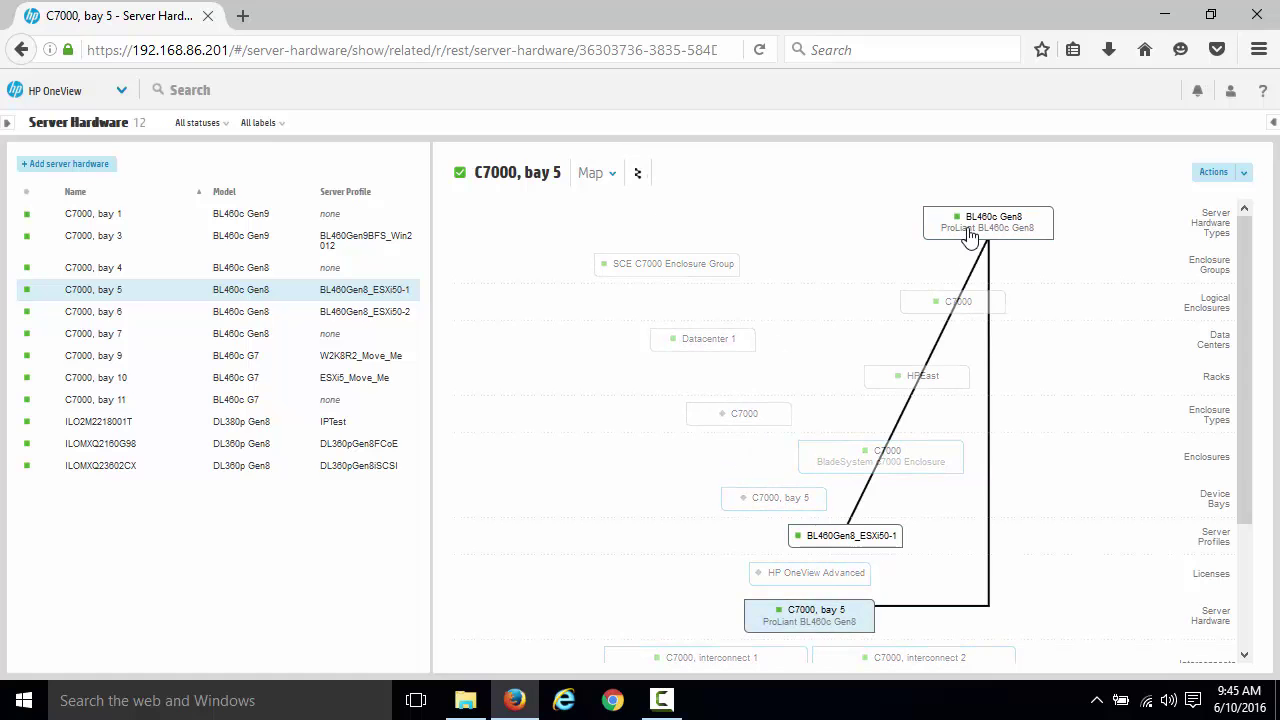
Return to the dashboard and open Logical Interconnects to examine the C7000 group's uplink sets, including 10GBUpLink.
{"action": "left_click", "coordinate": [100, 90]}
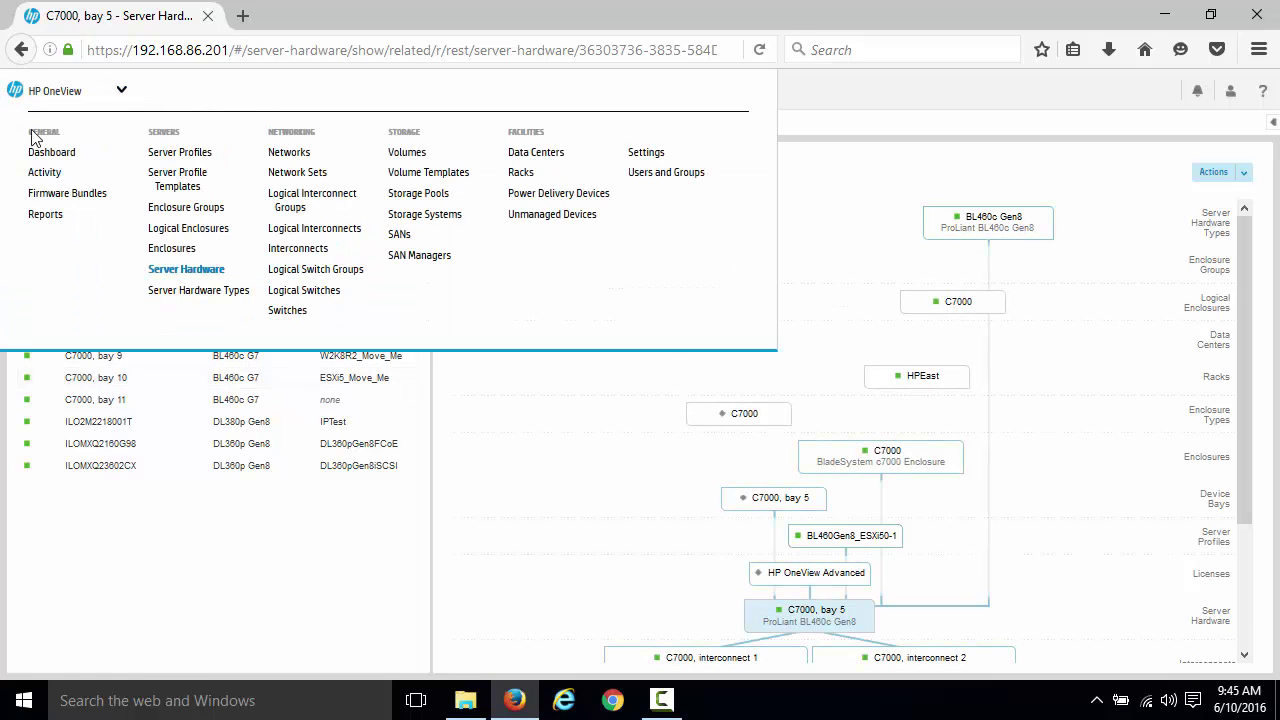
{"action": "left_click", "coordinate": [55, 152]}
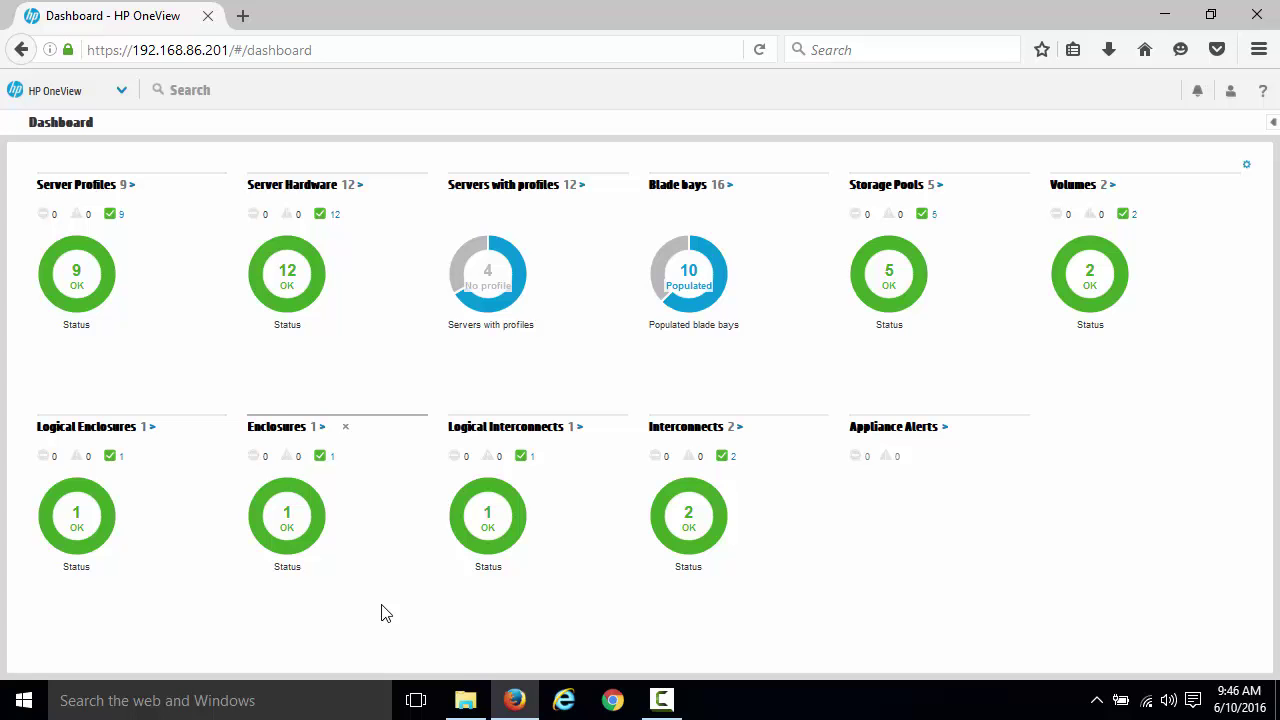
{"action": "left_click", "coordinate": [506, 430]}
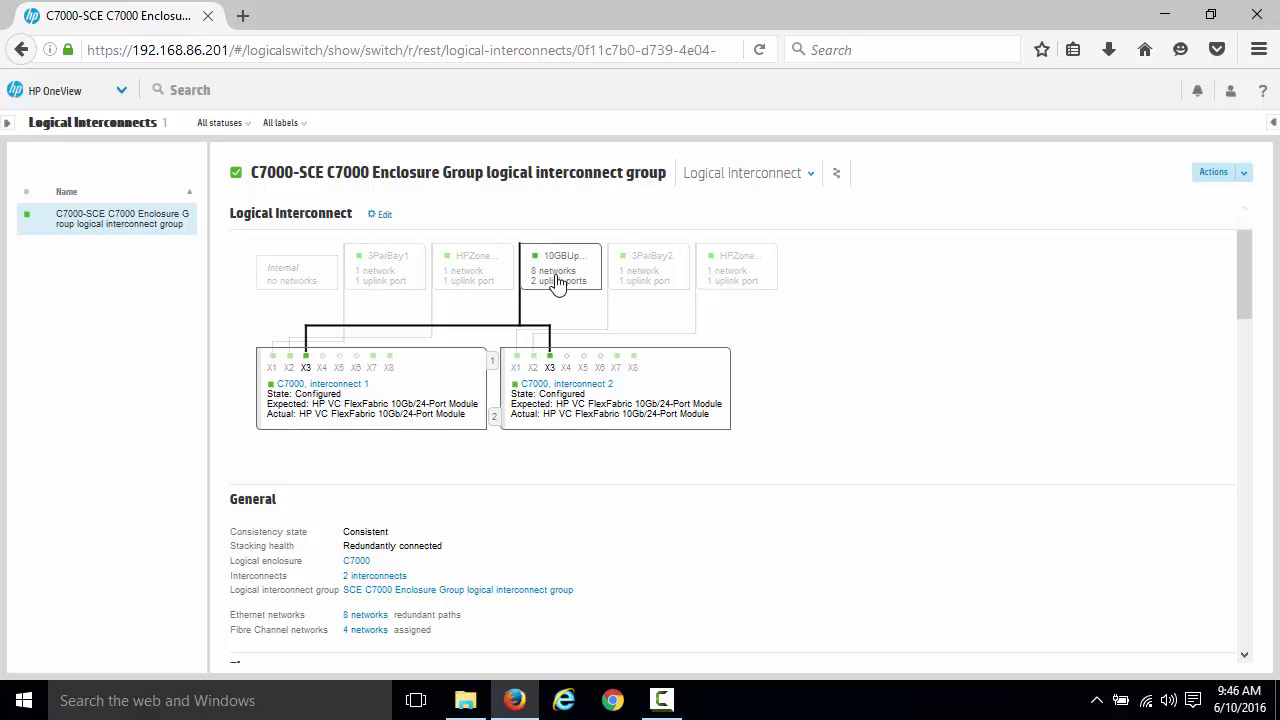
Open the logical interconnect for editing, review the networks of the 10GBUpLink uplink set, and cancel both edit dialogs.
{"action": "left_click", "coordinate": [384, 215]}
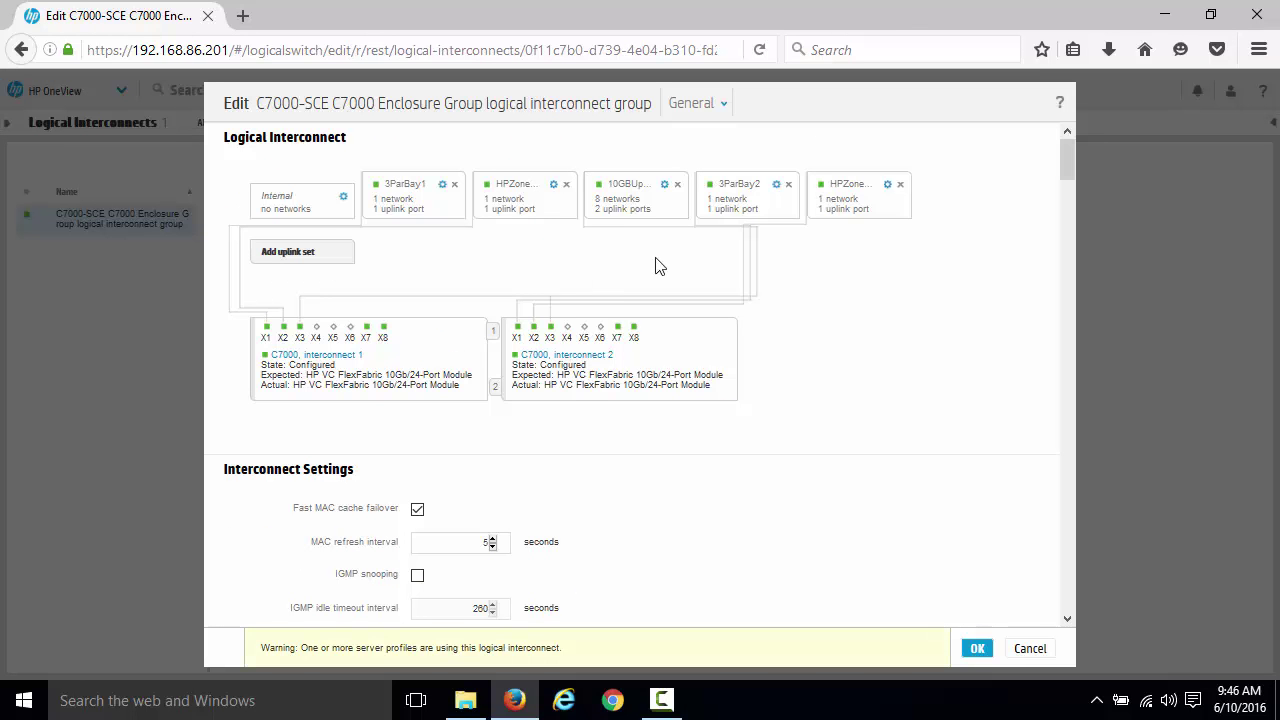
{"action": "left_click", "coordinate": [664, 186]}
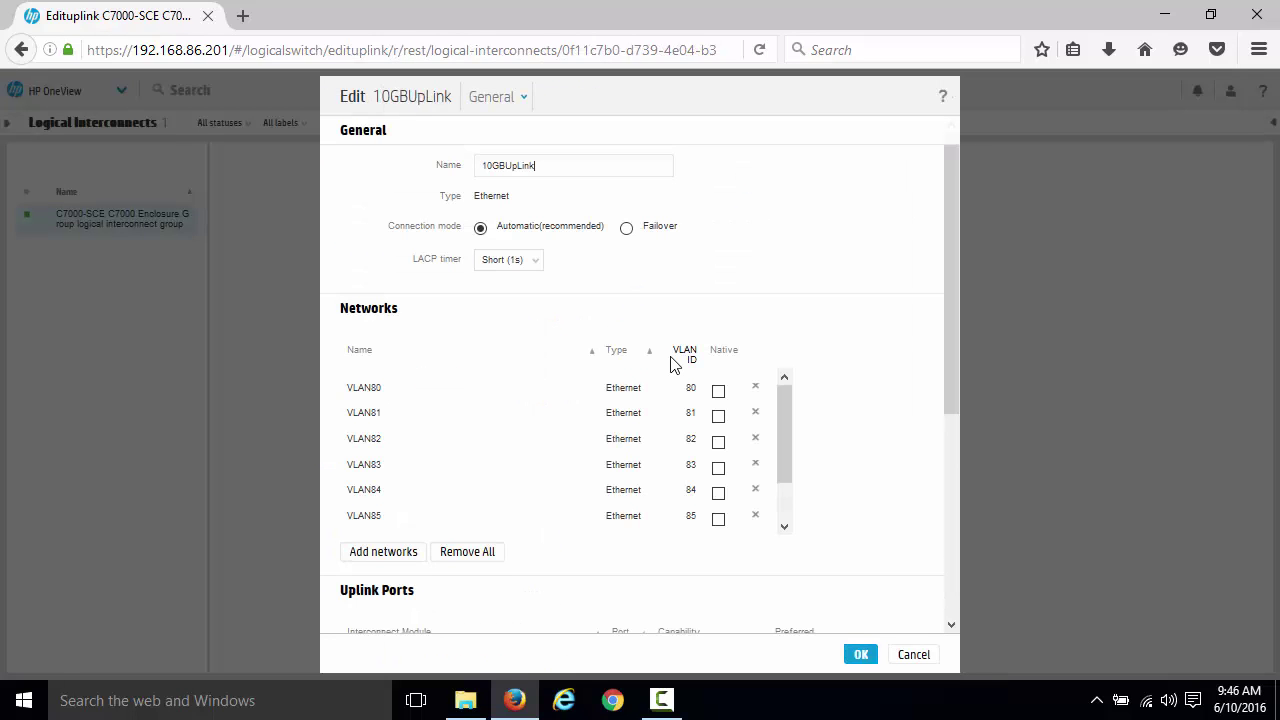
{"action": "mouse_move", "coordinate": [786, 428]}
{"action": "left_mouse_down"}
{"action": "mouse_move", "coordinate": [784, 467]}
{"action": "mouse_move", "coordinate": [783, 382]}
{"action": "mouse_move", "coordinate": [785, 442]}
{"action": "left_mouse_up"}
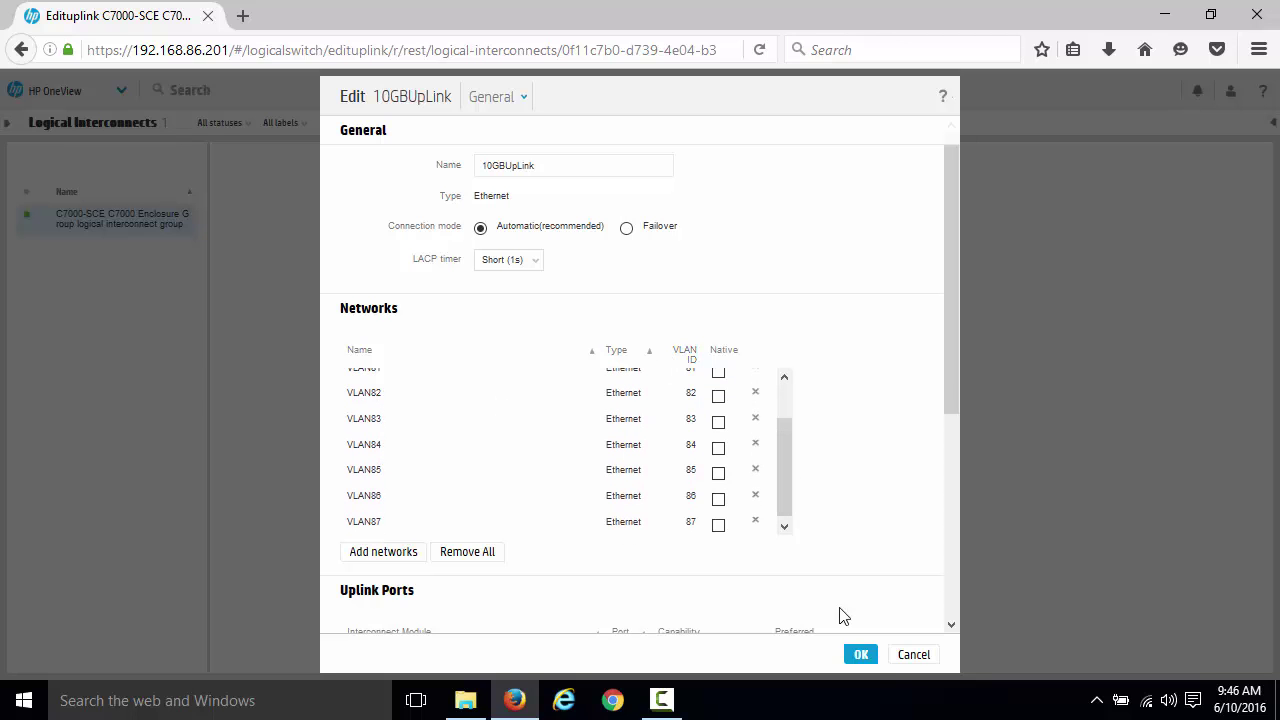
{"action": "left_click", "coordinate": [911, 656]}
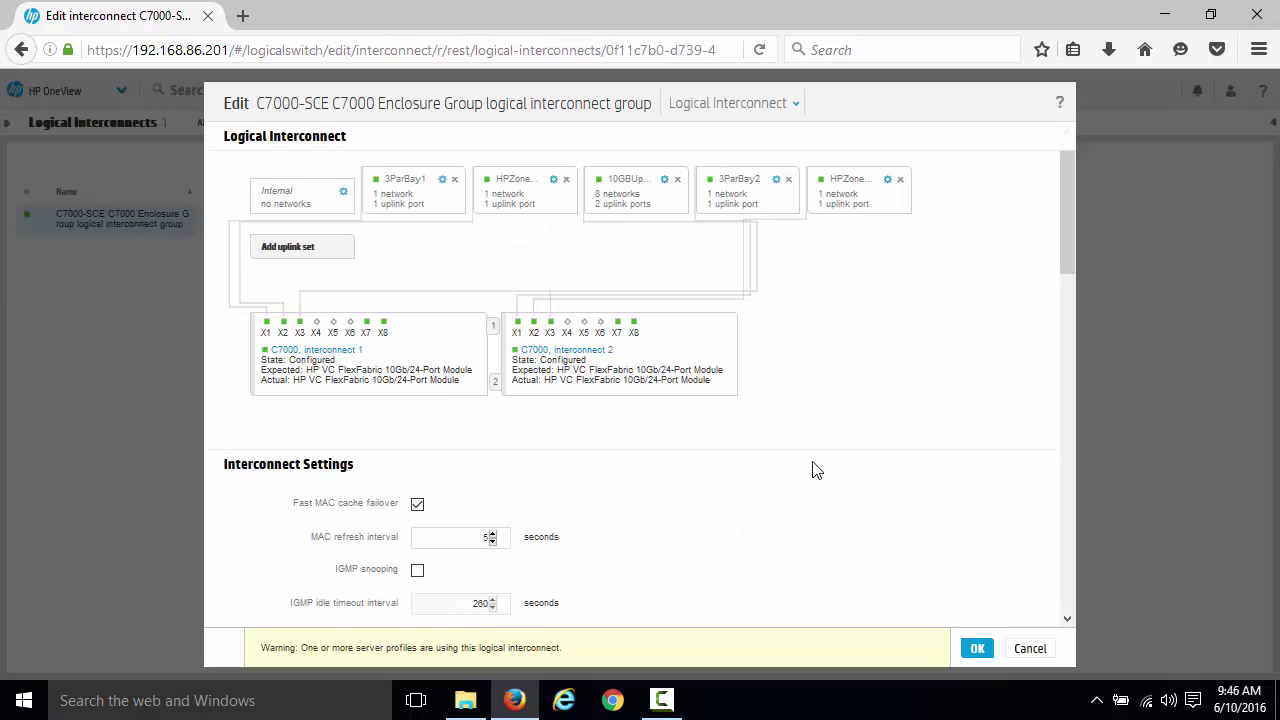
{"action": "left_click", "coordinate": [1029, 649]}
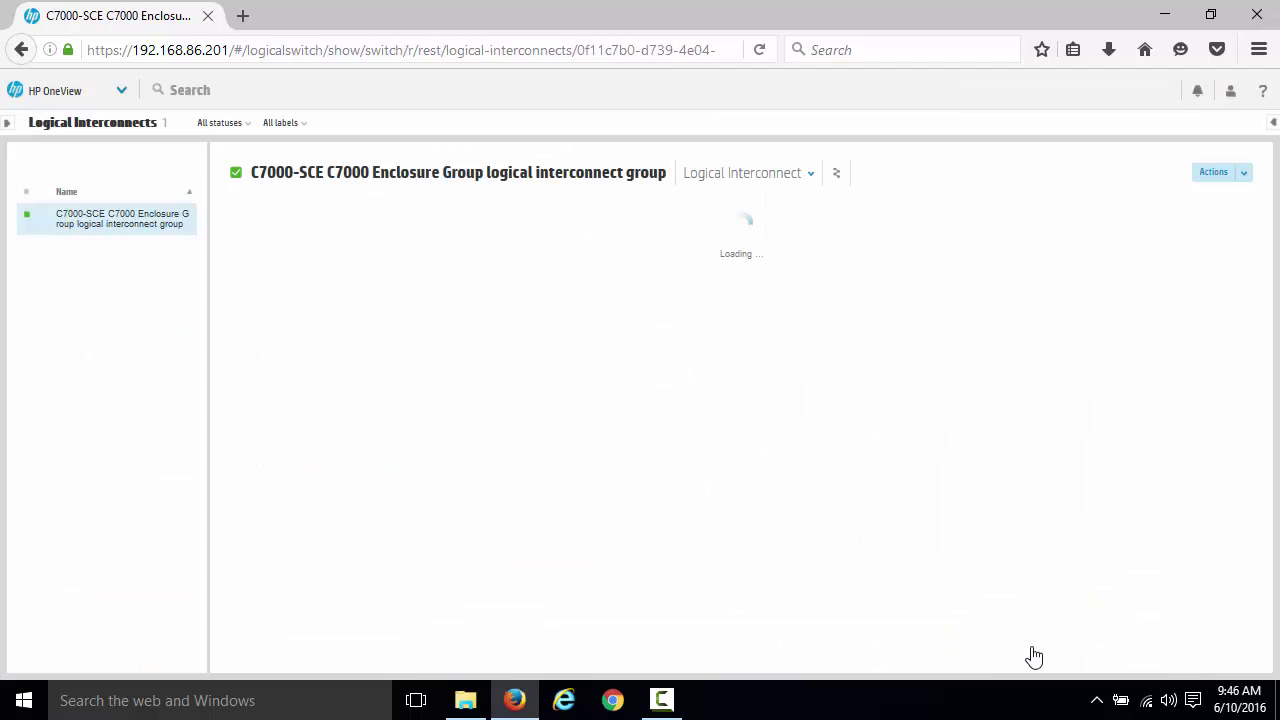
Return to the dashboard and examine the populated and empty segments of the Blade bays chart.
{"action": "left_click", "coordinate": [93, 104]}
{"action": "left_click", "coordinate": [69, 151]}
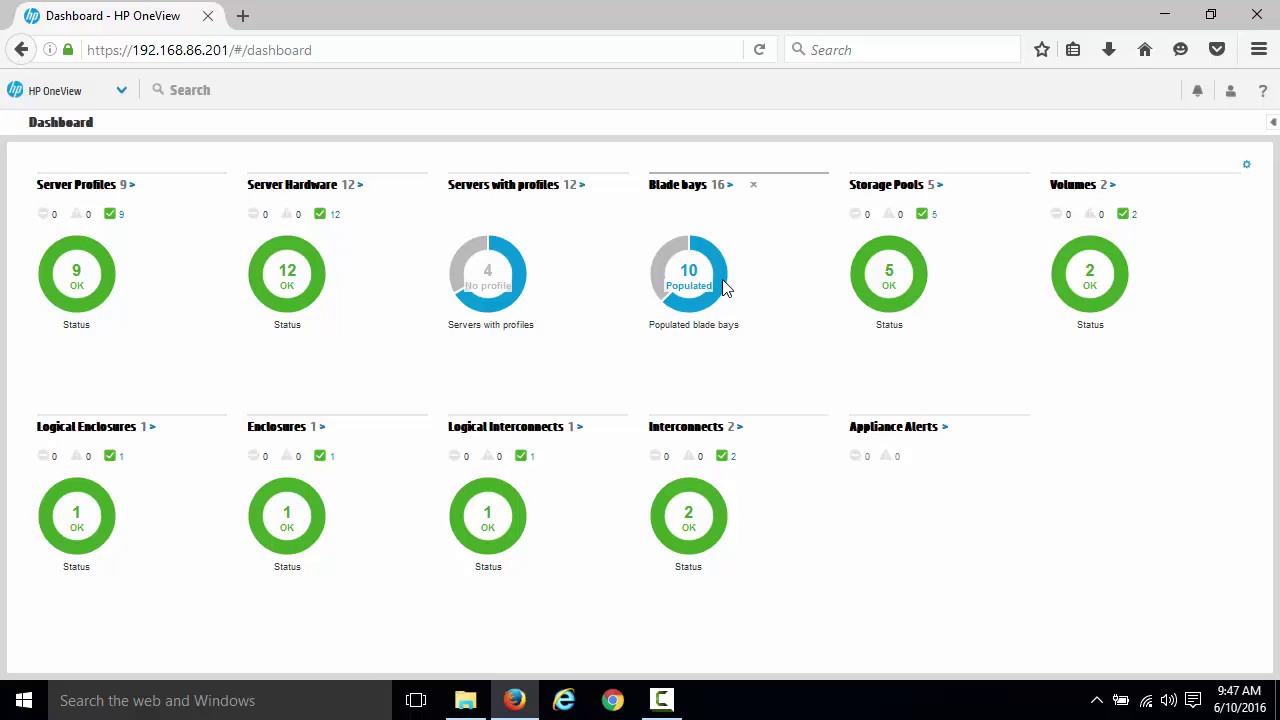
{"action": "mouse_move", "coordinate": [655, 258]}
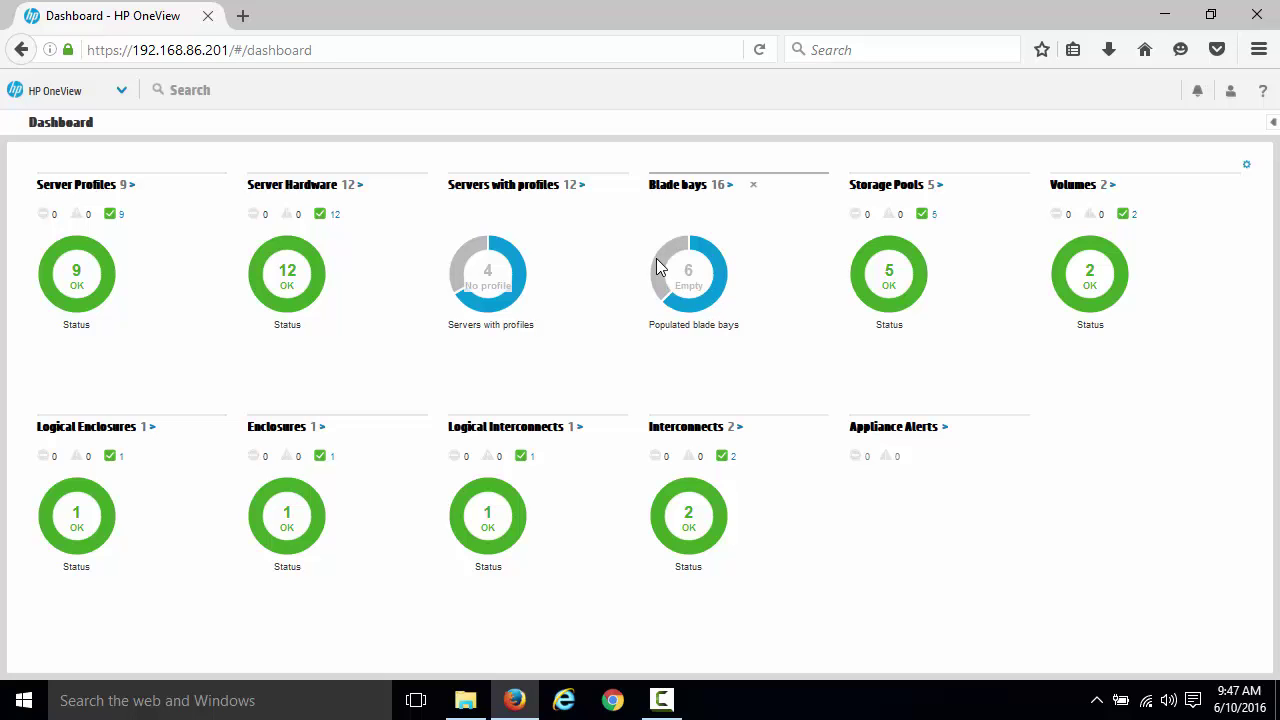
From the dashboard's Servers with profiles chart, view the servers without a profile, return to the dashboard, and view those with one.
{"action": "left_click", "coordinate": [470, 266]}
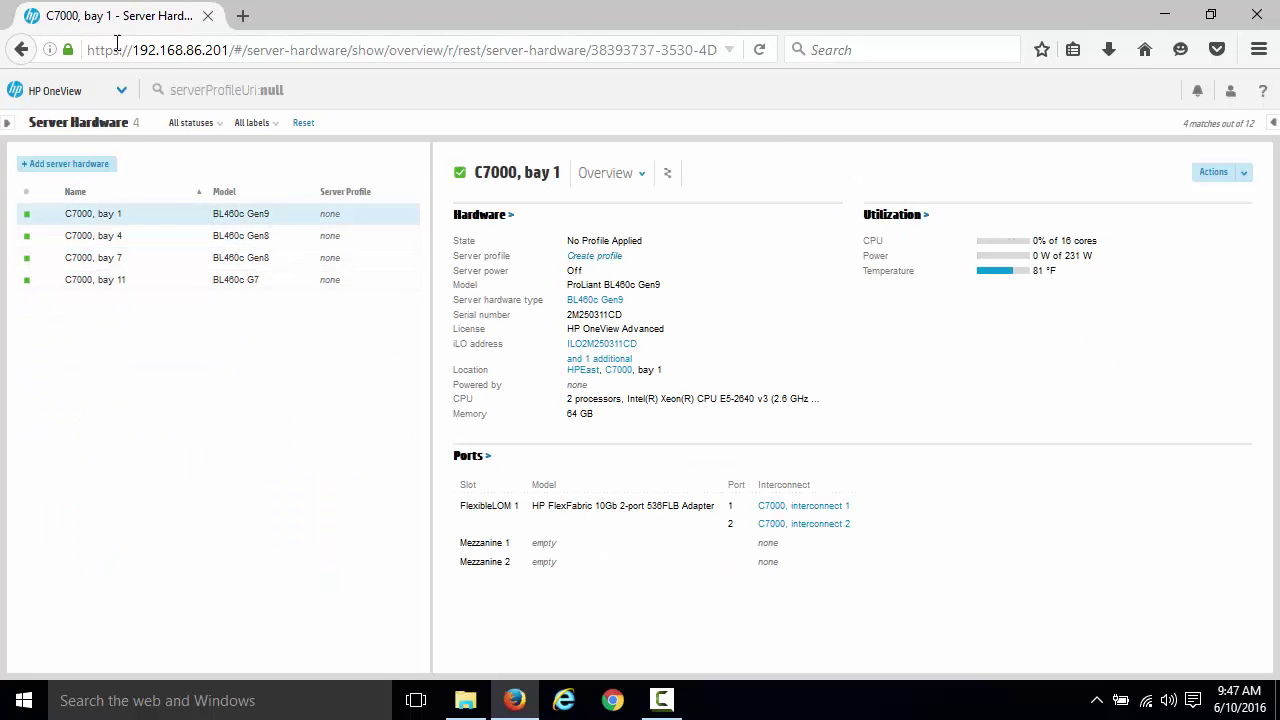
{"action": "left_click", "coordinate": [118, 89]}
{"action": "left_click", "coordinate": [51, 152]}
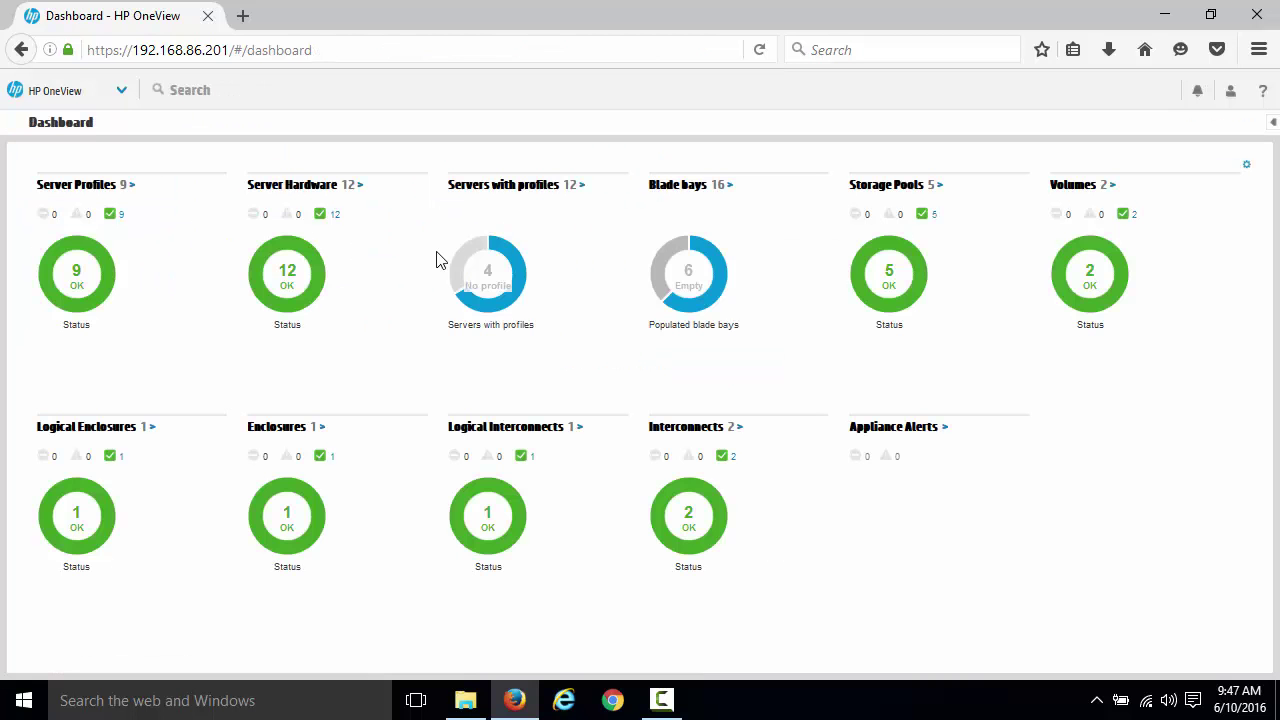
{"action": "left_click", "coordinate": [510, 287]}
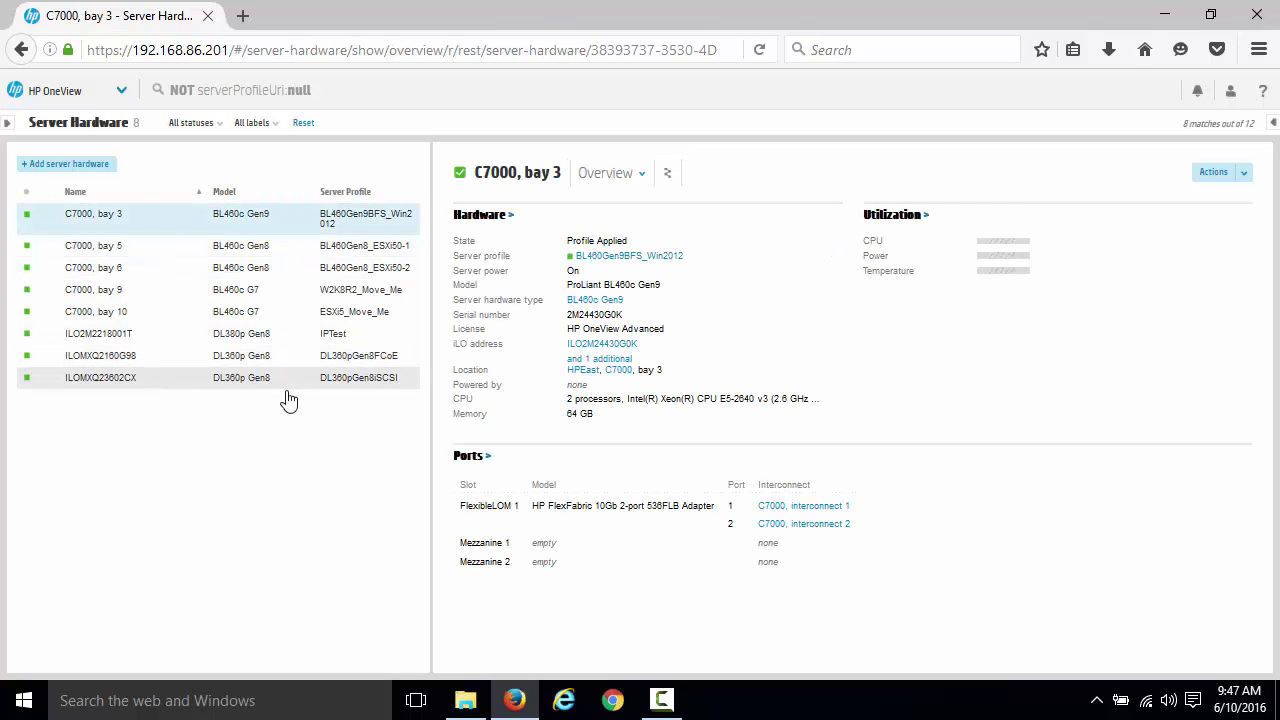
Reset the server hardware filter, view the available status filters, and return to the dashboard.
{"action": "left_click", "coordinate": [302, 124]}
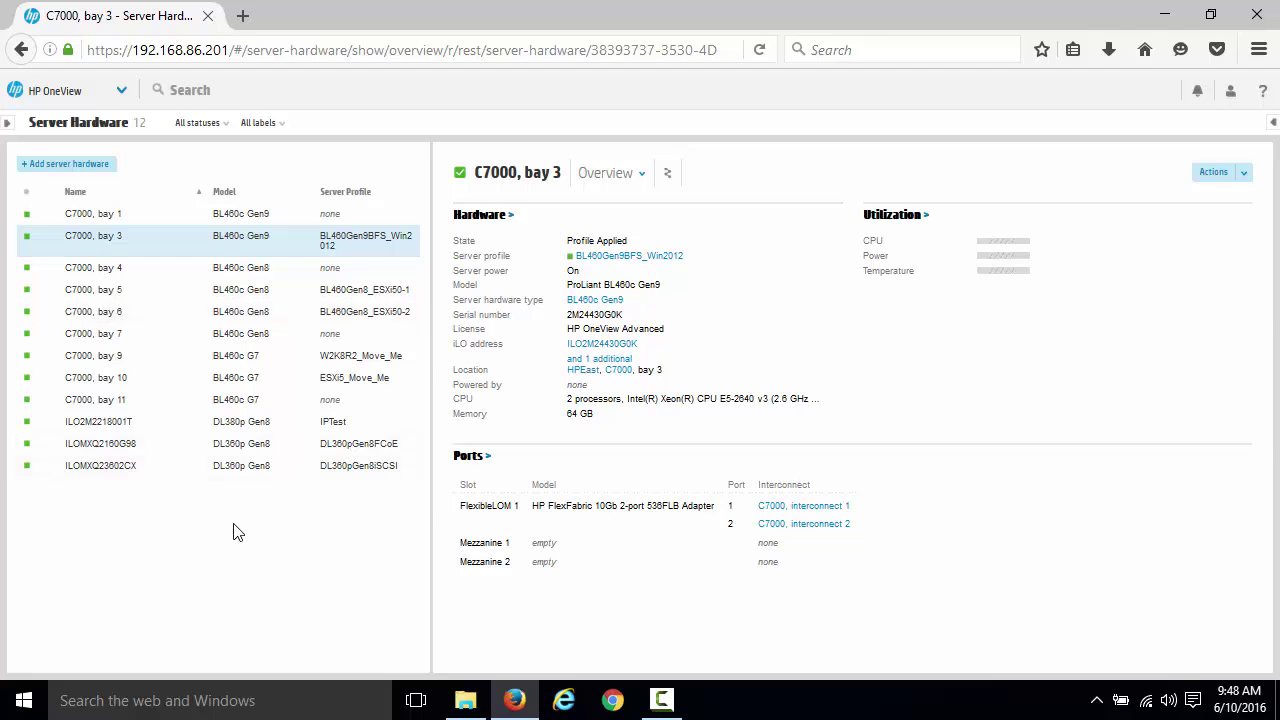
{"action": "left_click", "coordinate": [209, 124]}
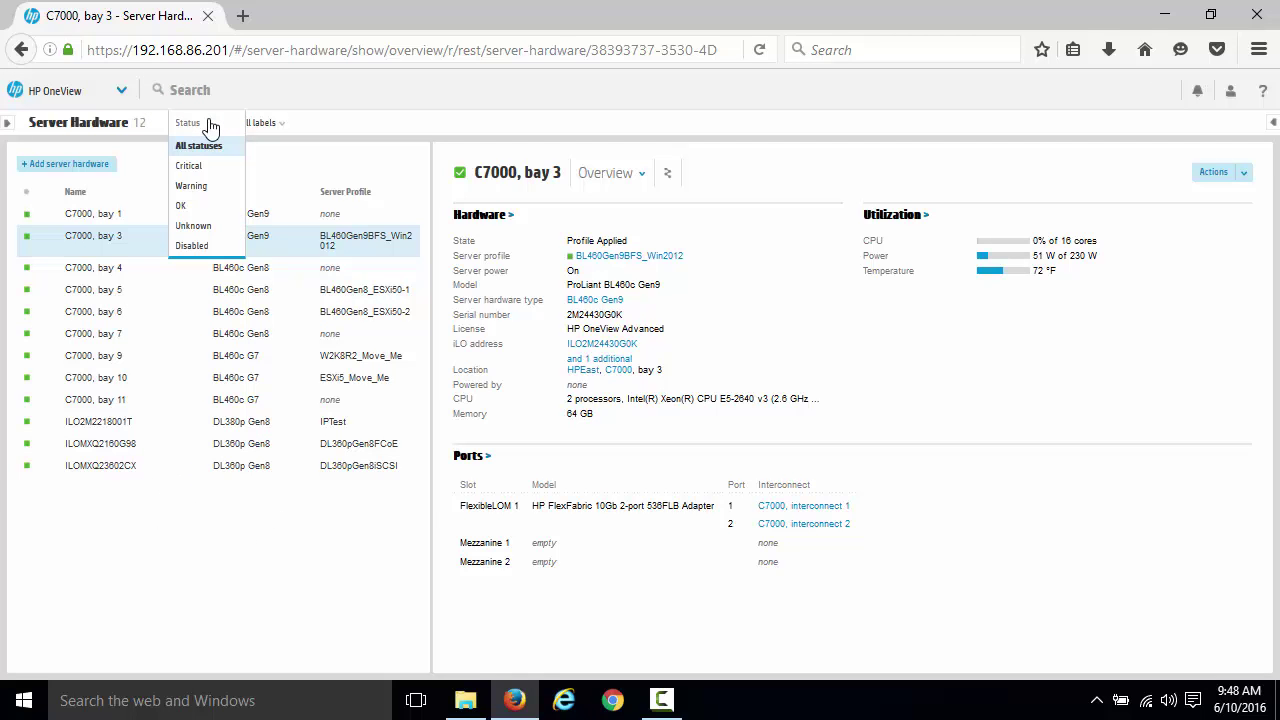
{"action": "left_click", "coordinate": [119, 90]}
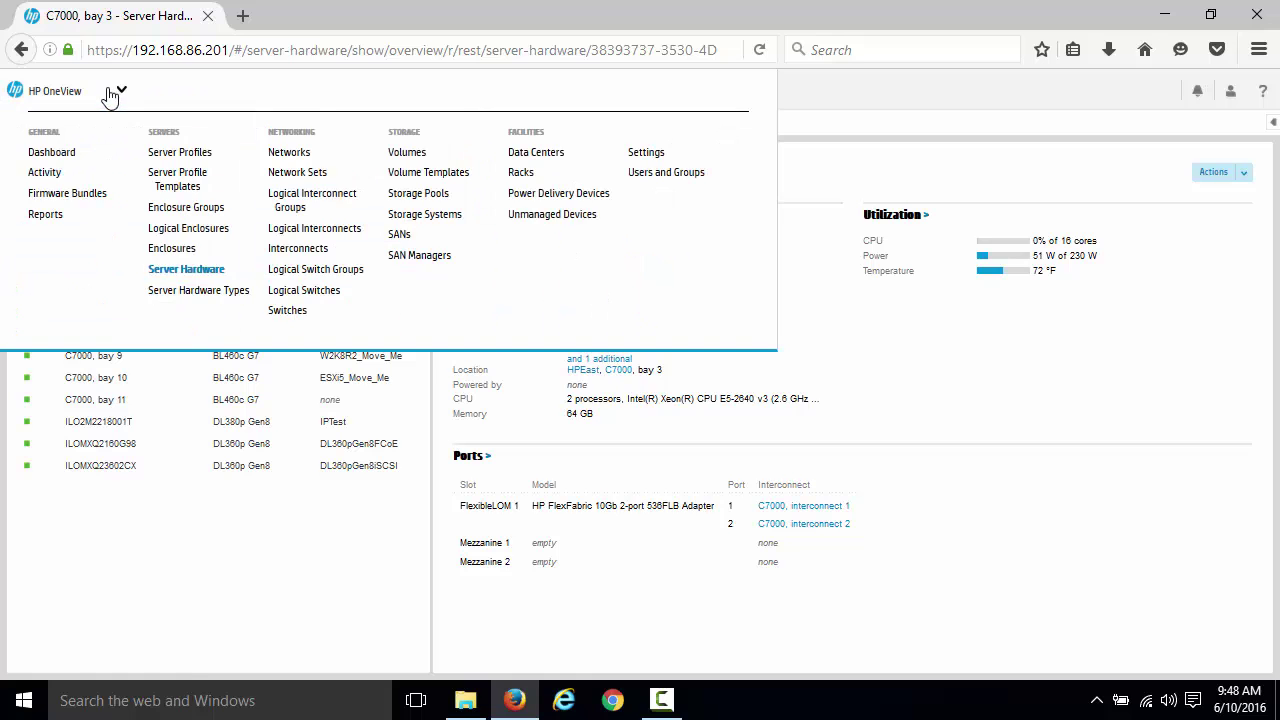
{"action": "left_click", "coordinate": [52, 153]}
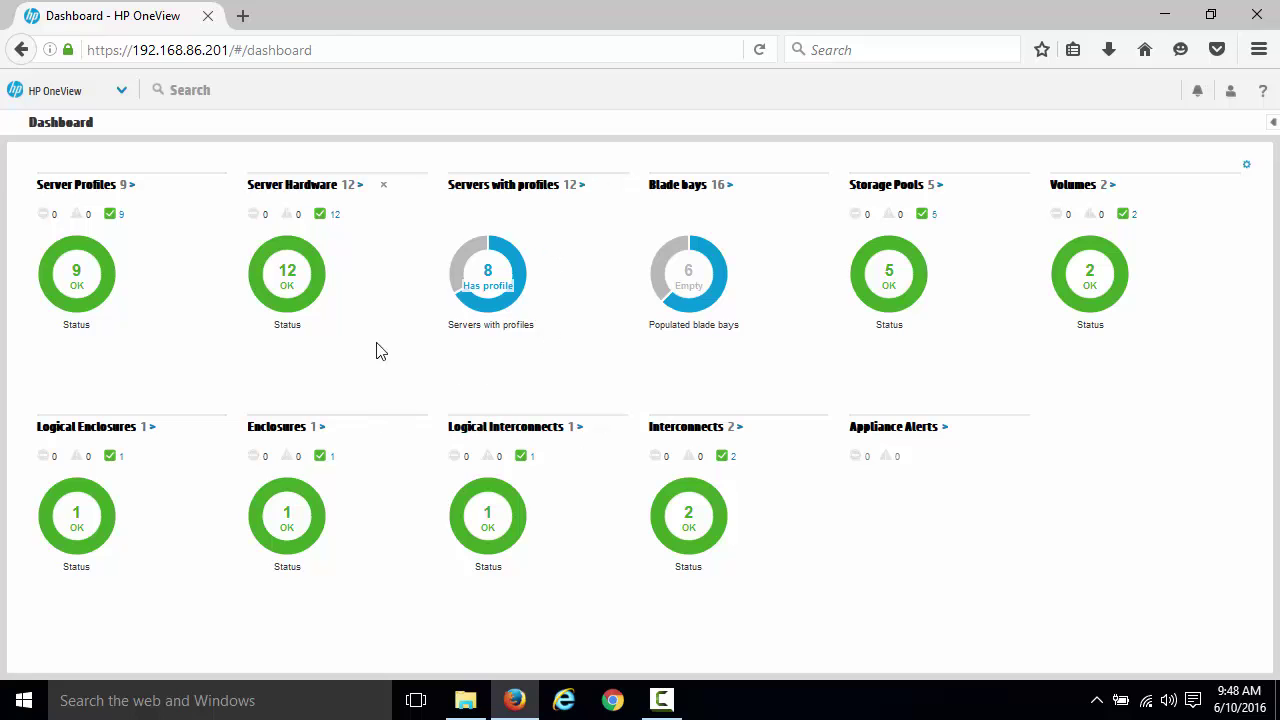
Open Server Profiles, widen the profile list, and view the overviews of the ESXi5_Move_Me and IPTest profiles.
{"action": "left_click", "coordinate": [68, 186]}
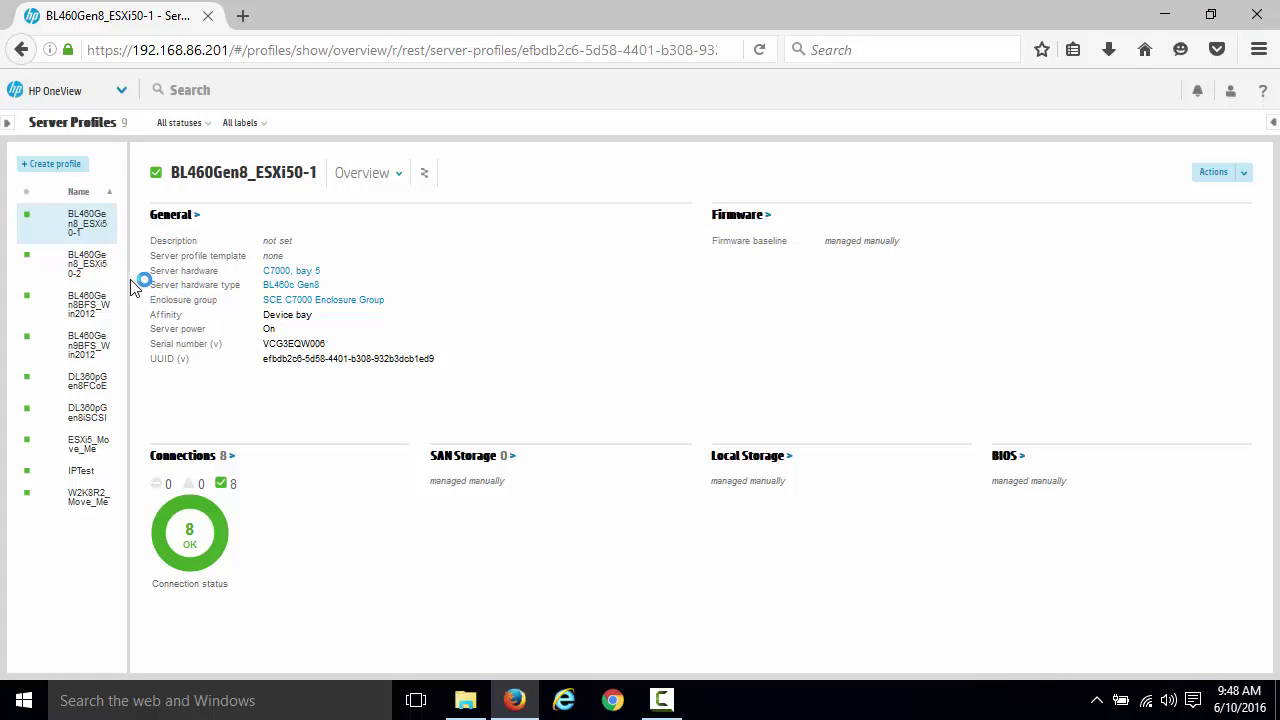
{"action": "left_click_drag", "start_coordinate": [124, 276], "coordinate": [227, 290]}
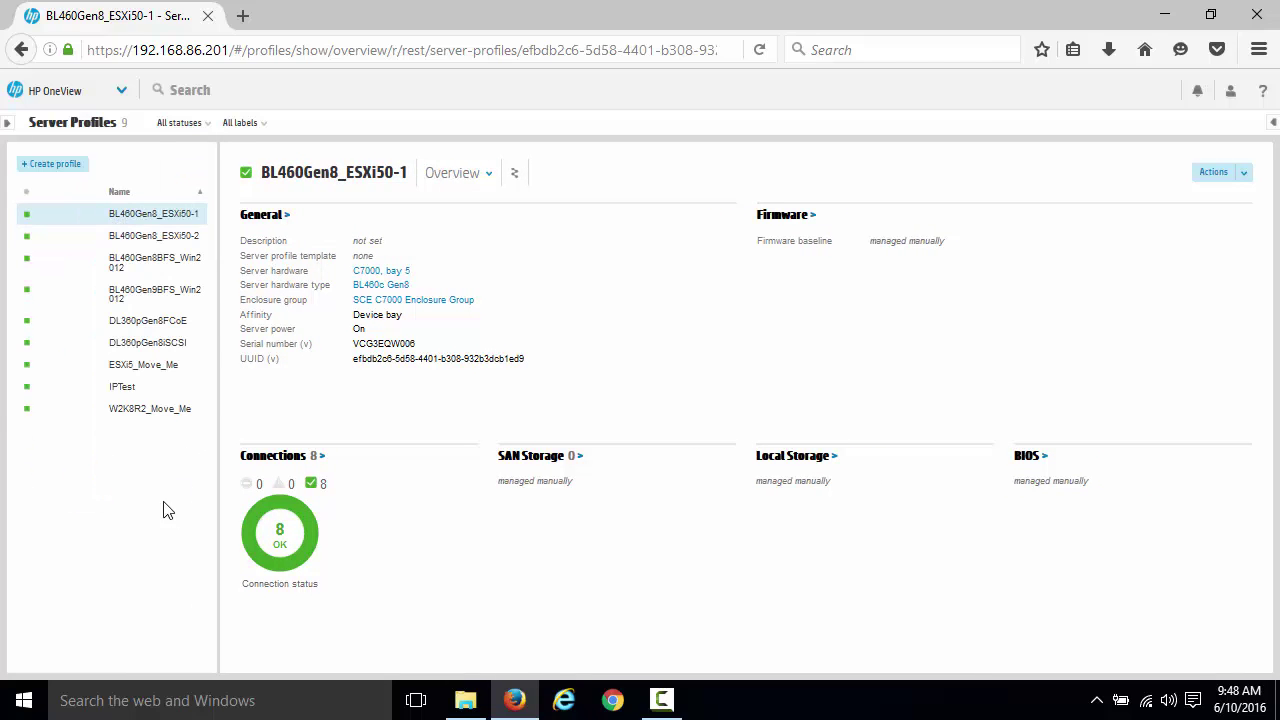
{"action": "left_click", "coordinate": [152, 374]}
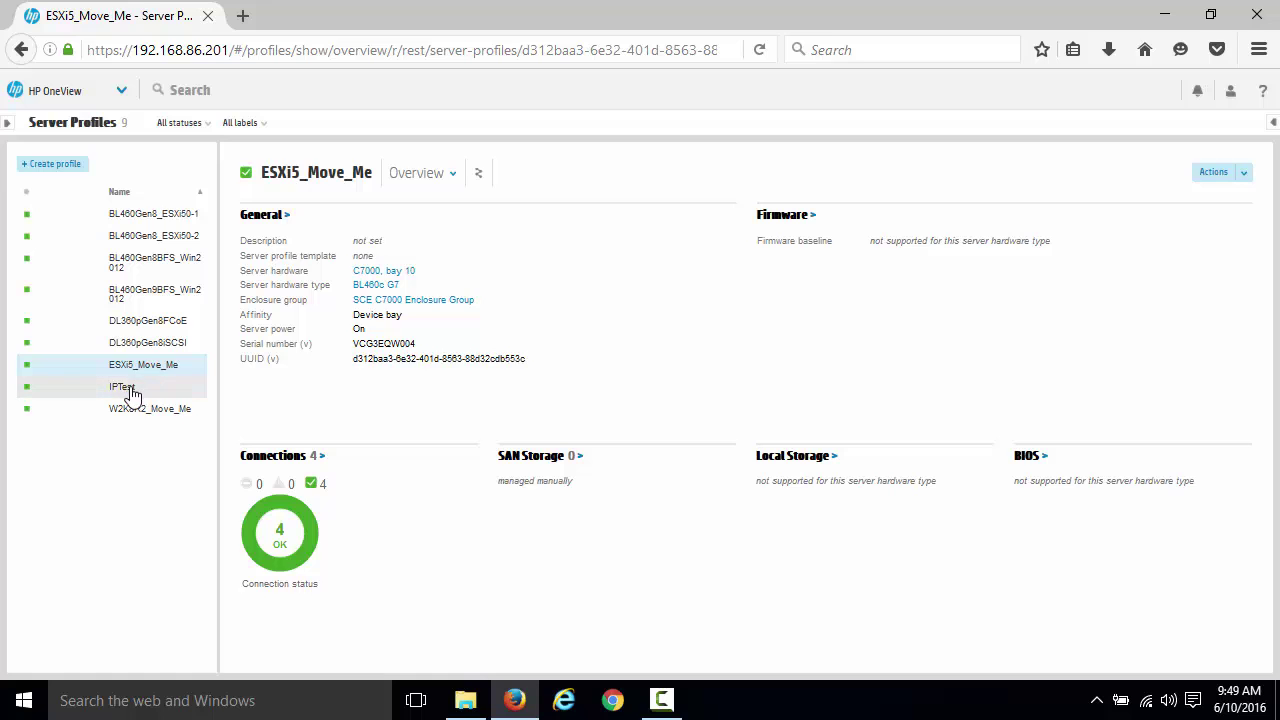
{"action": "left_click", "coordinate": [126, 390]}
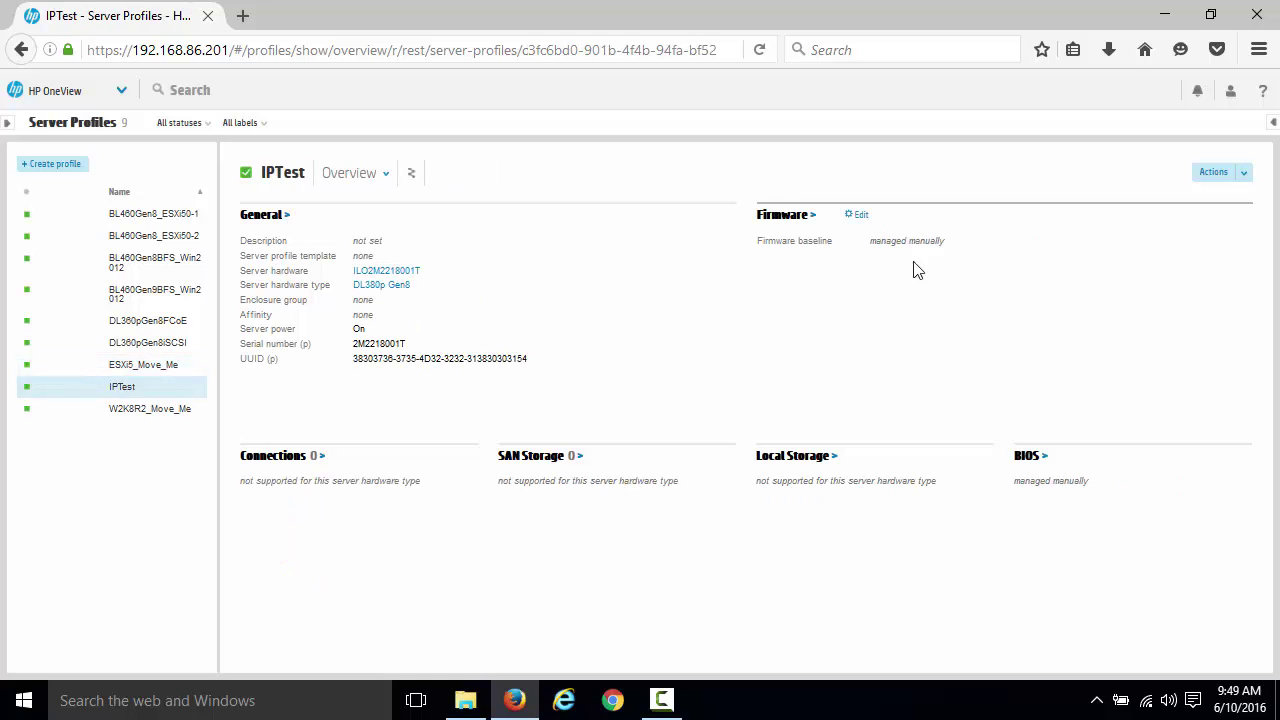
Edit the IPTest profile, setting the firmware baseline to HP Service Pack for ProLiant version 2015.06.0 and trying the alternative installation methods through Firmware only.
{"action": "left_click", "coordinate": [1240, 172]}
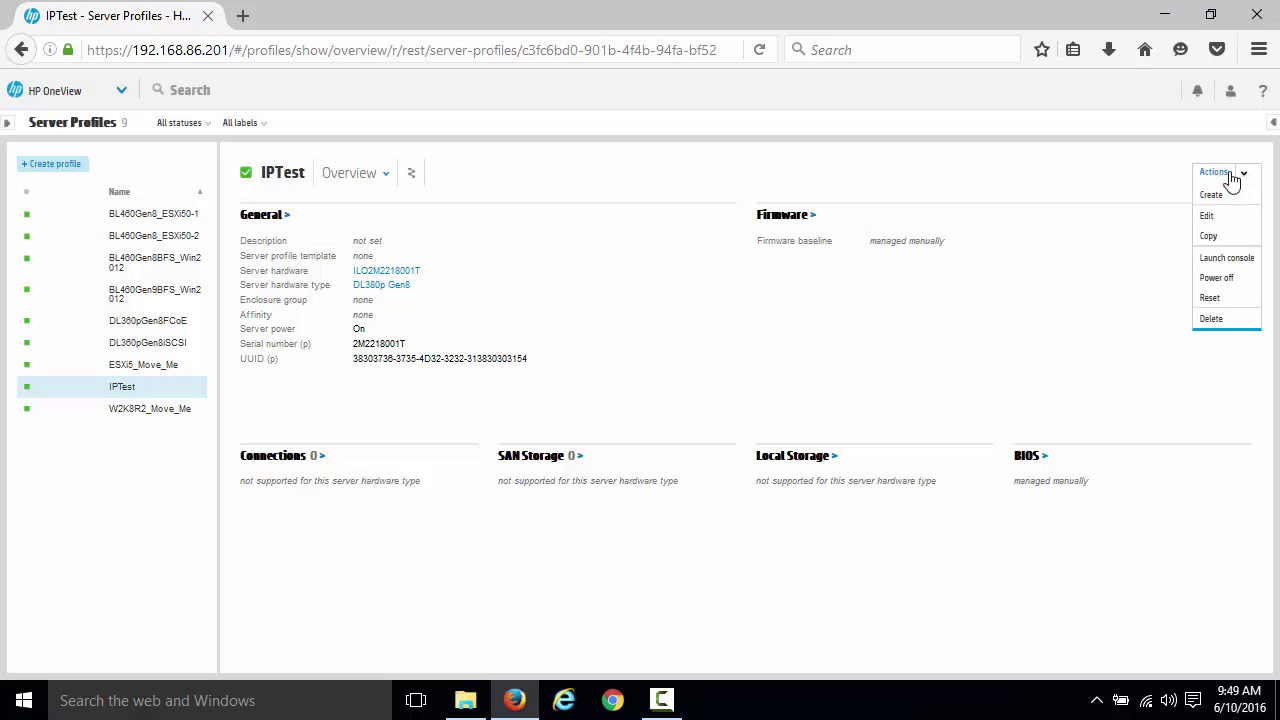
{"action": "left_click", "coordinate": [1212, 216]}
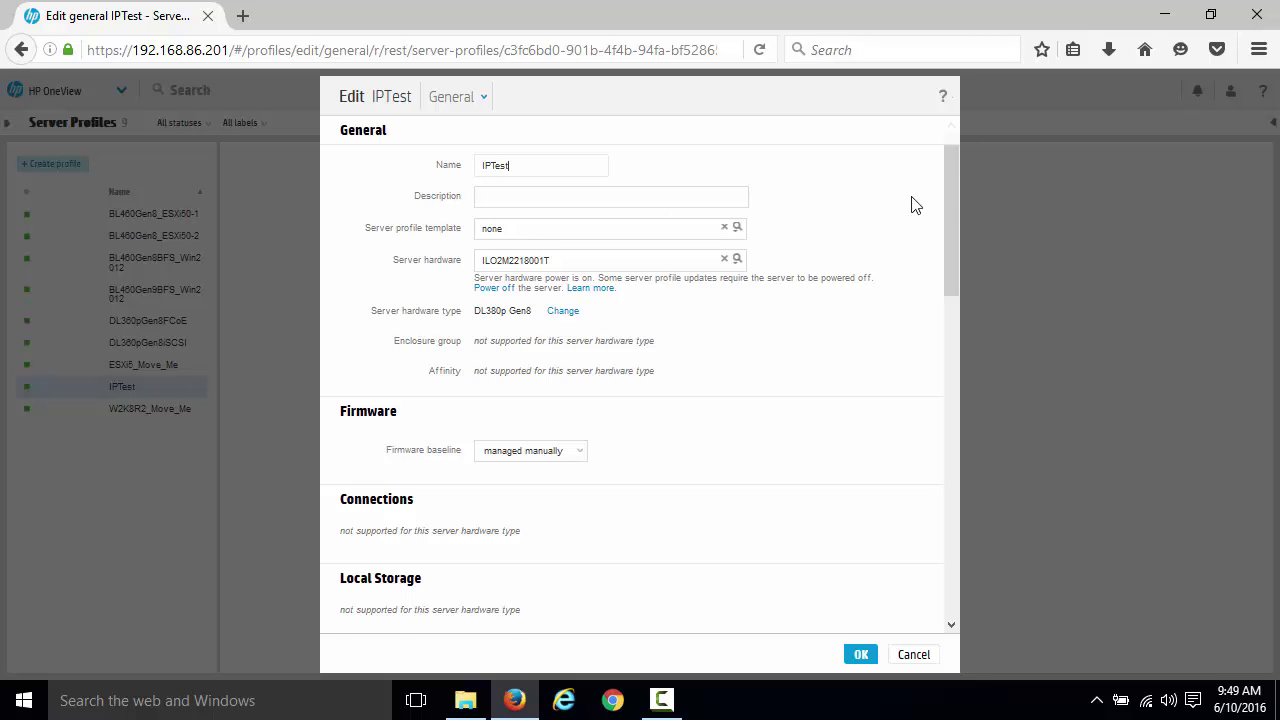
{"action": "left_click_drag", "start_coordinate": [950, 185], "coordinate": [948, 223]}
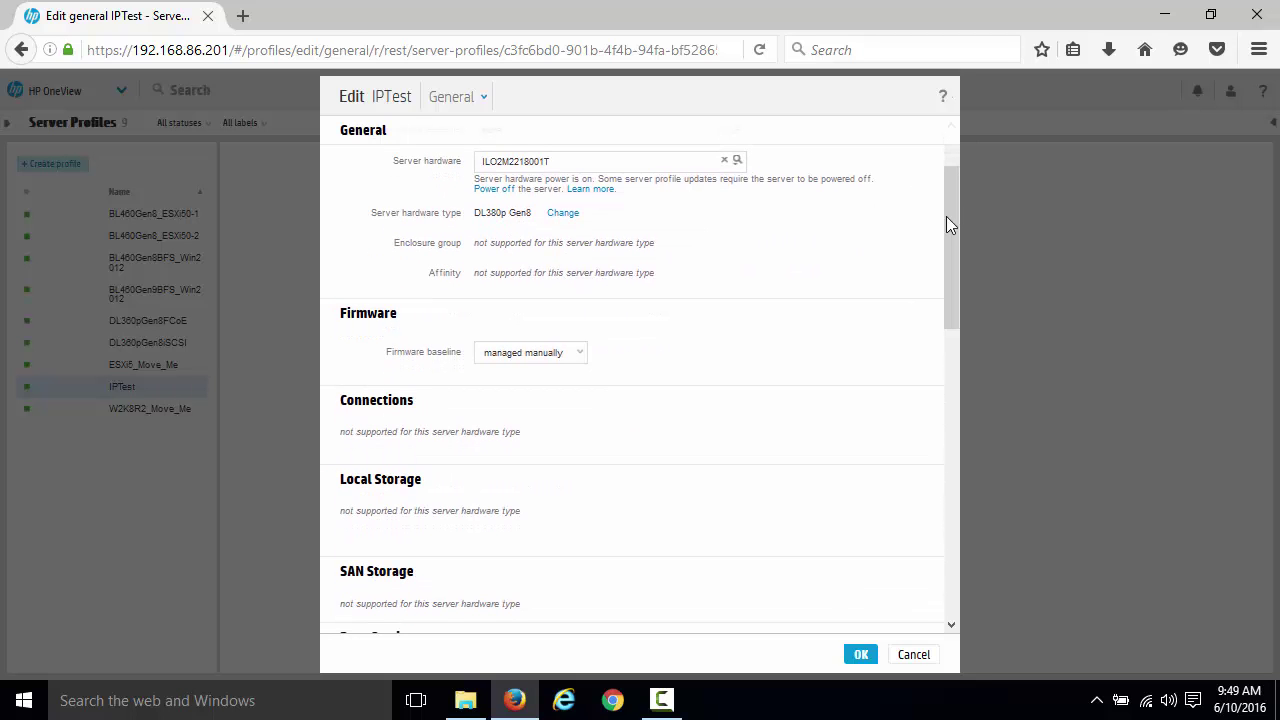
{"action": "left_click", "coordinate": [580, 353]}
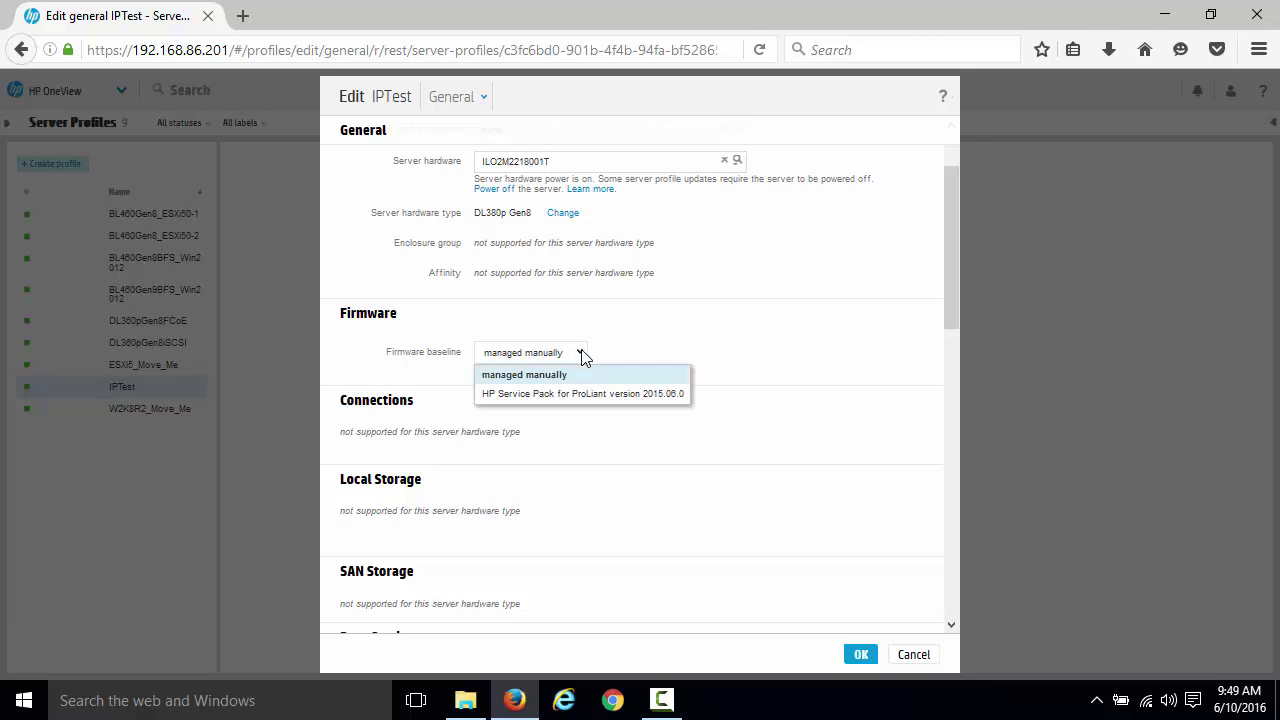
{"action": "left_click", "coordinate": [535, 395]}
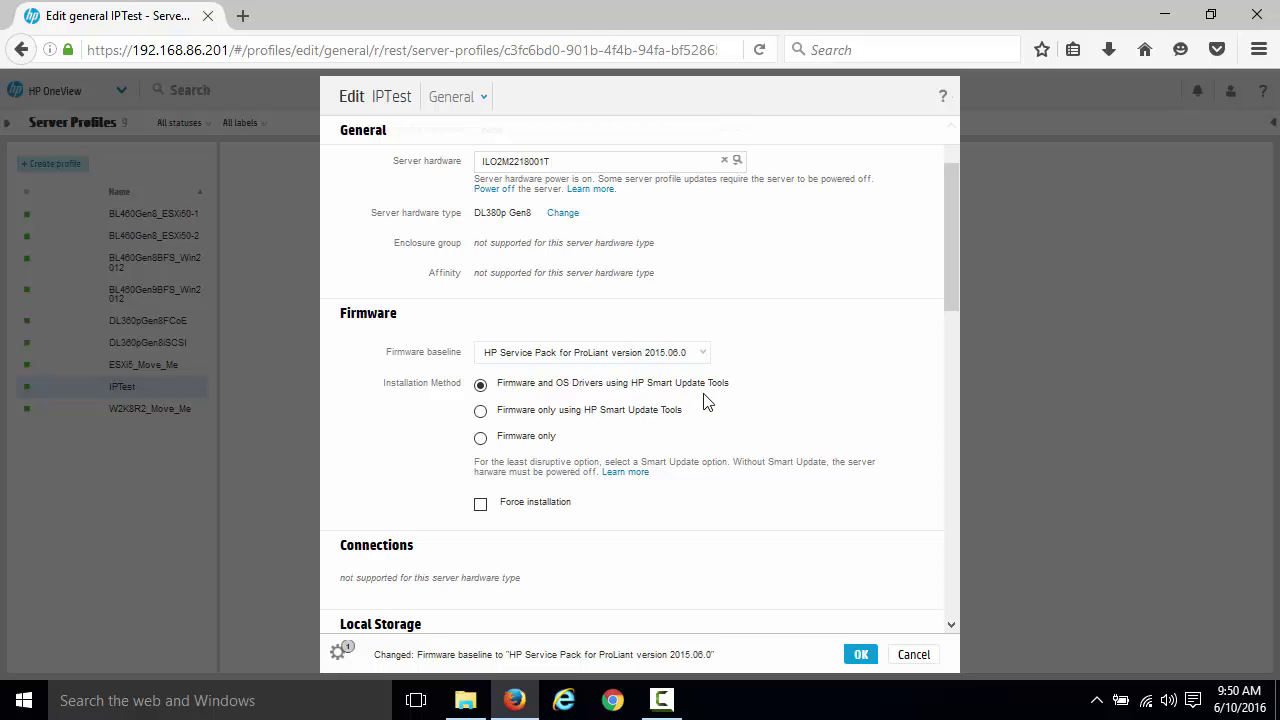
{"action": "left_click", "coordinate": [481, 412]}
{"action": "left_click", "coordinate": [481, 438]}
Review the IPTest boot order, enable Manage BIOS to look through the BIOS settings, and cancel both edit dialogs.
{"action": "left_click_drag", "start_coordinate": [952, 228], "coordinate": [960, 399]}
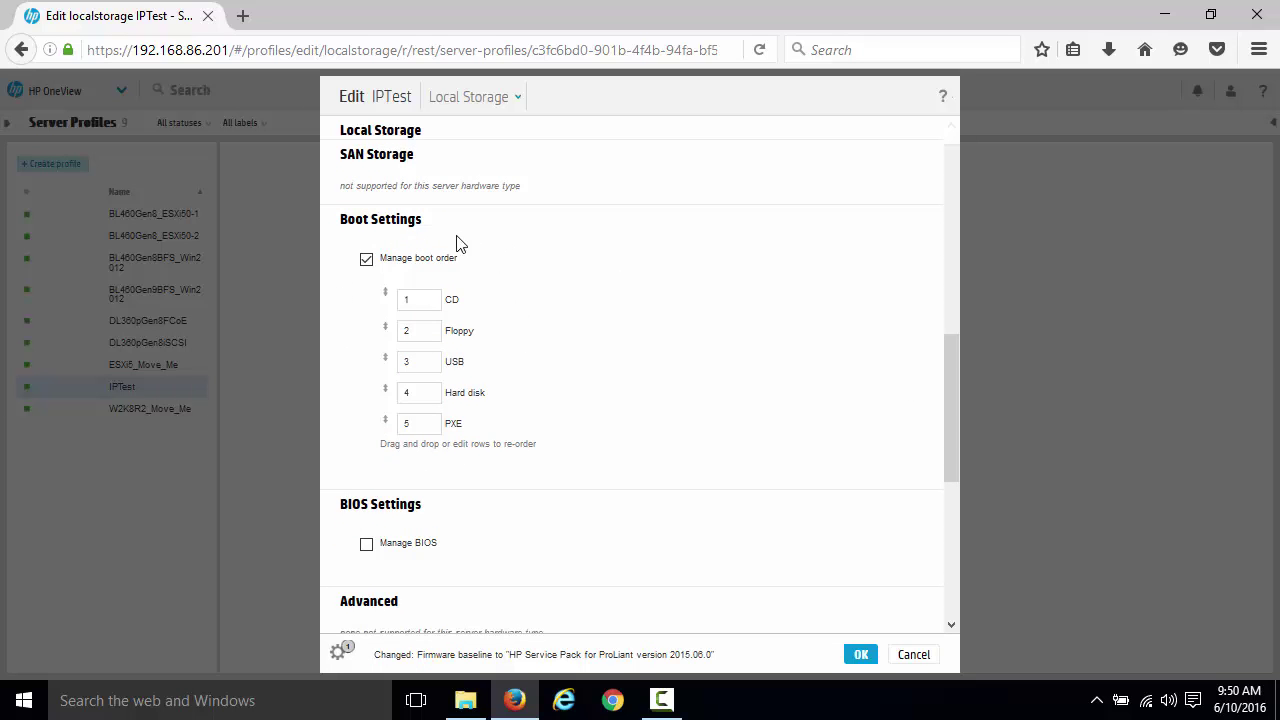
{"action": "left_click_drag", "start_coordinate": [953, 381], "coordinate": [955, 428]}
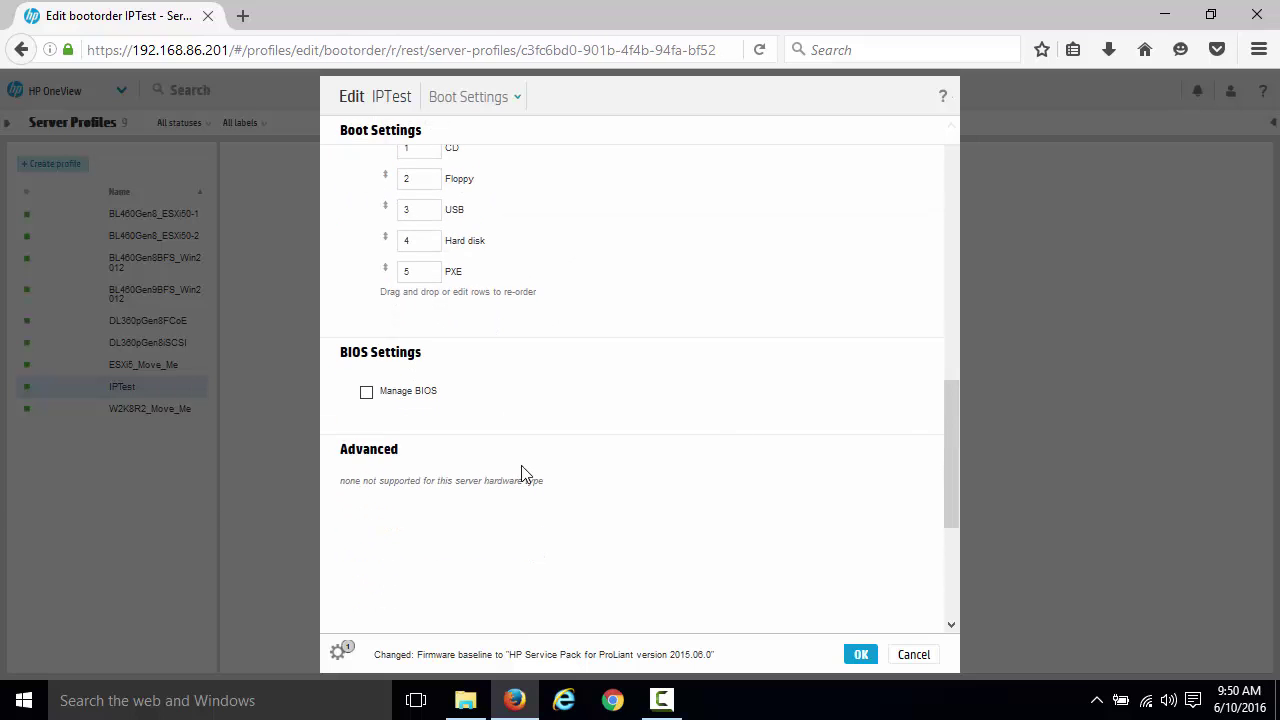
{"action": "left_click", "coordinate": [366, 392]}
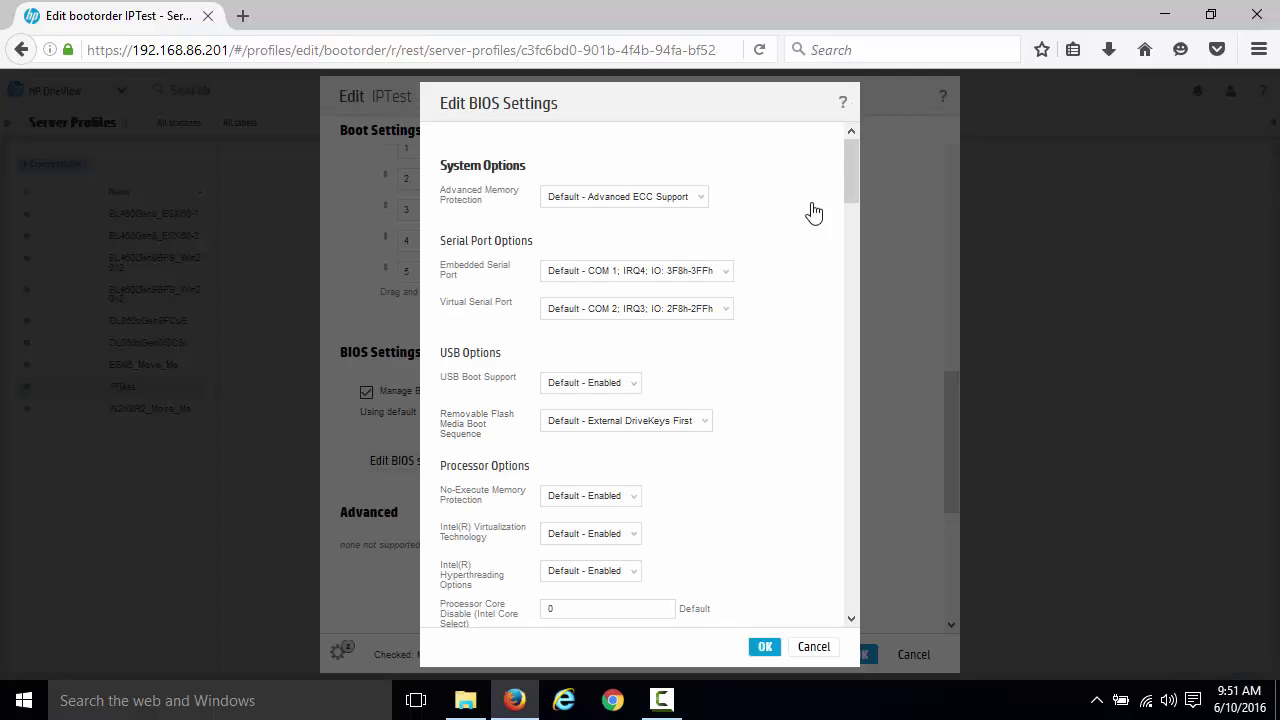
{"action": "left_click_drag", "start_coordinate": [851, 171], "coordinate": [851, 244]}
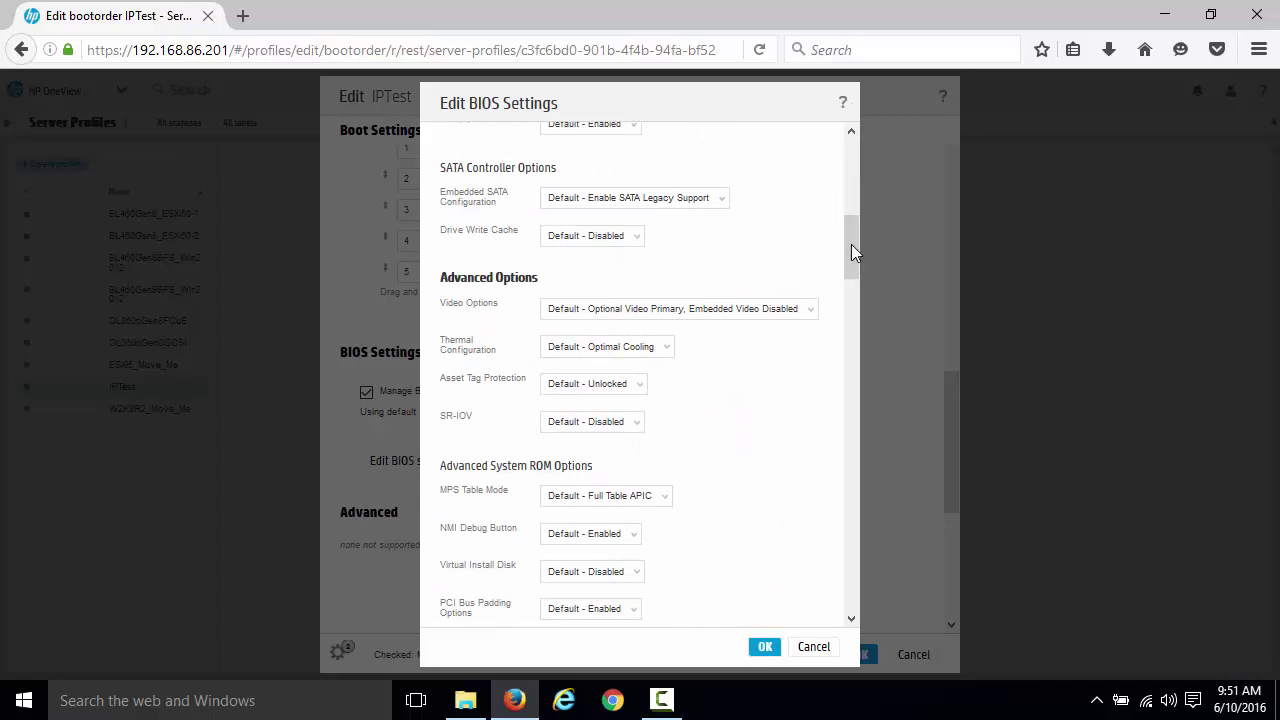
{"action": "left_click", "coordinate": [809, 648]}
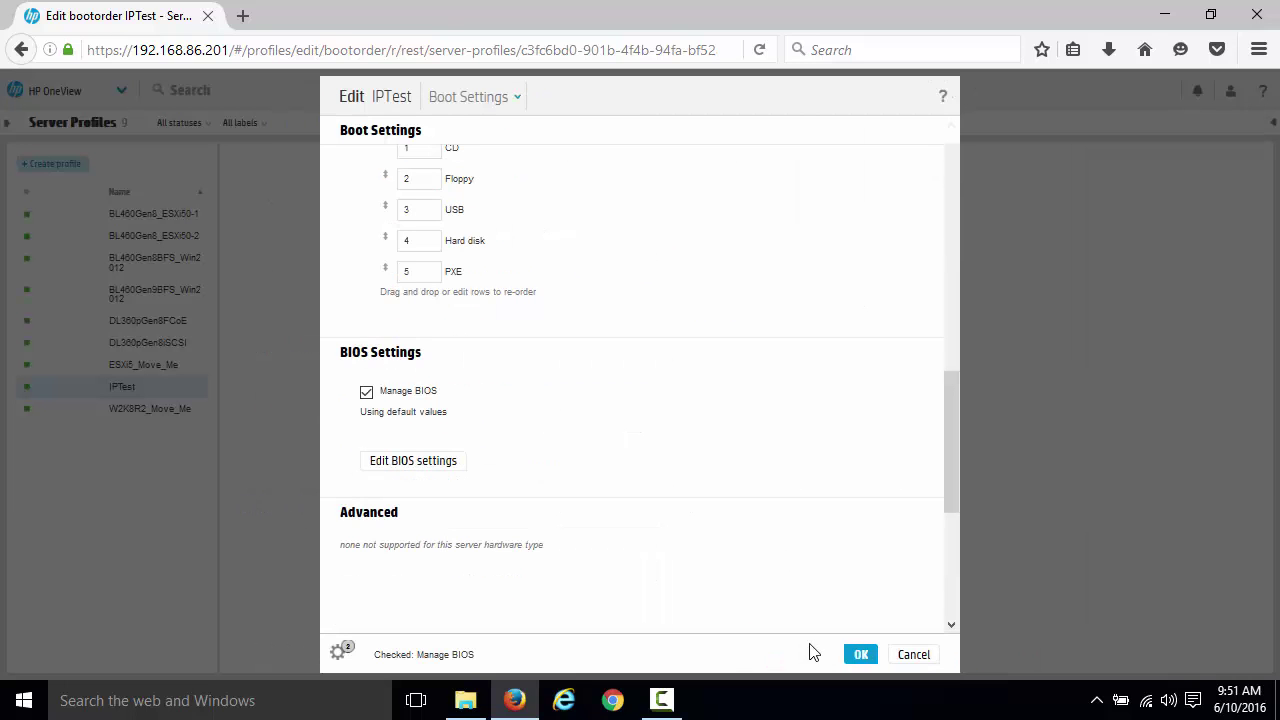
{"action": "left_click", "coordinate": [910, 655]}
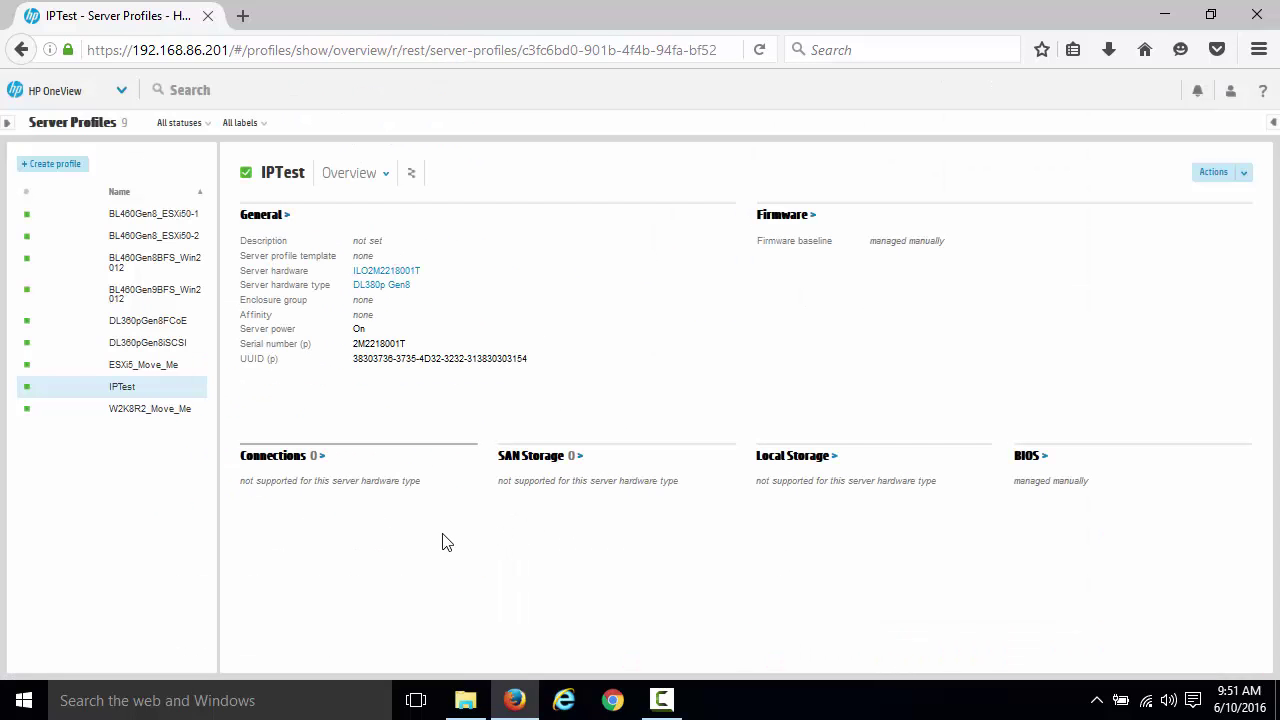
Open Server Profile Templates and start a new template named Base with the description "For DL380 Gen9".
{"action": "left_click", "coordinate": [86, 96]}
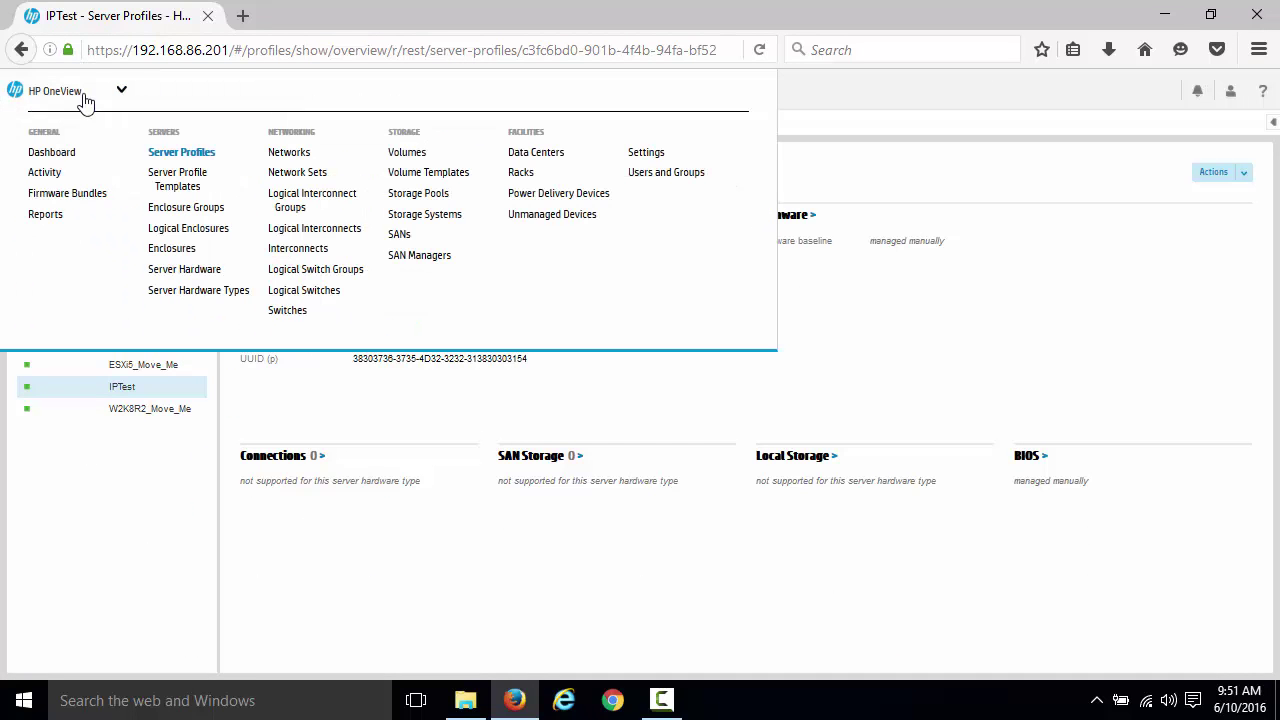
{"action": "left_click", "coordinate": [180, 180]}
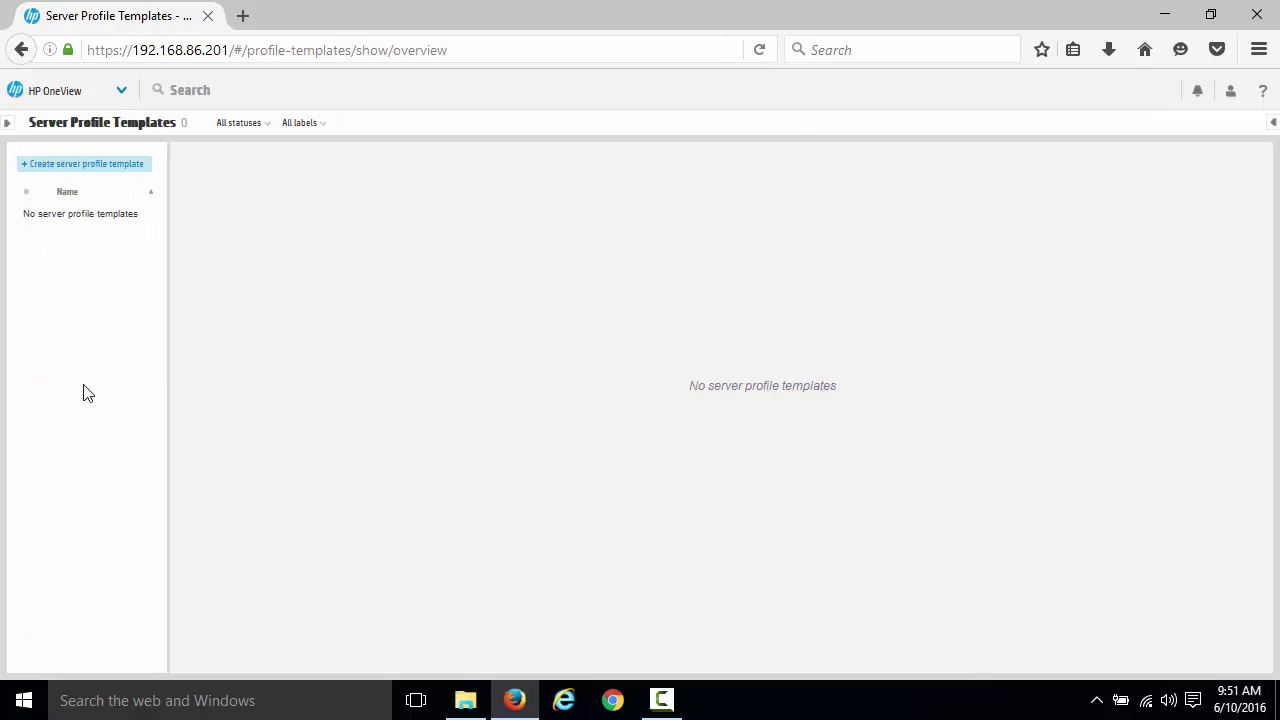
{"action": "left_click", "coordinate": [93, 165]}
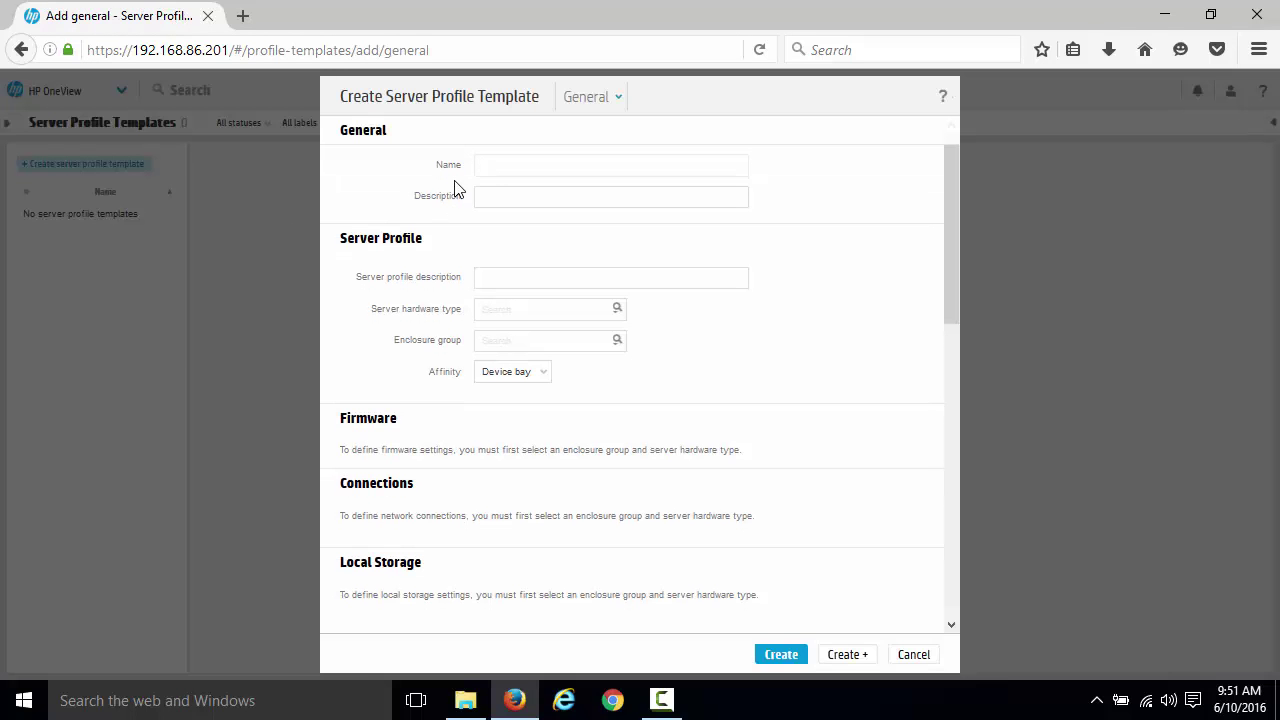
{"action": "type", "text": "Base"}
{"action": "left_click", "coordinate": [506, 190]}
{"action": "left_click", "coordinate": [488, 195]}
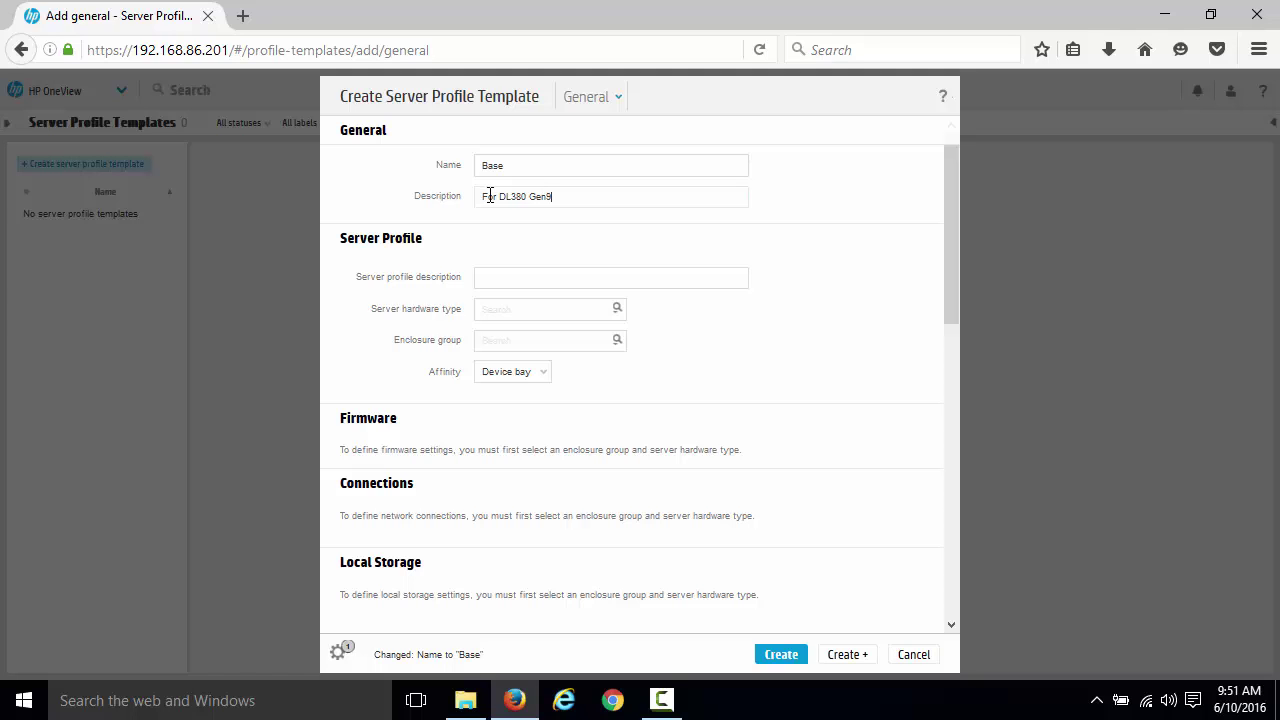
Leave the server profile description empty and set the template's server hardware type to DL380 Gen9 1.
{"action": "left_click", "coordinate": [533, 282]}
{"action": "left_click", "coordinate": [614, 309]}
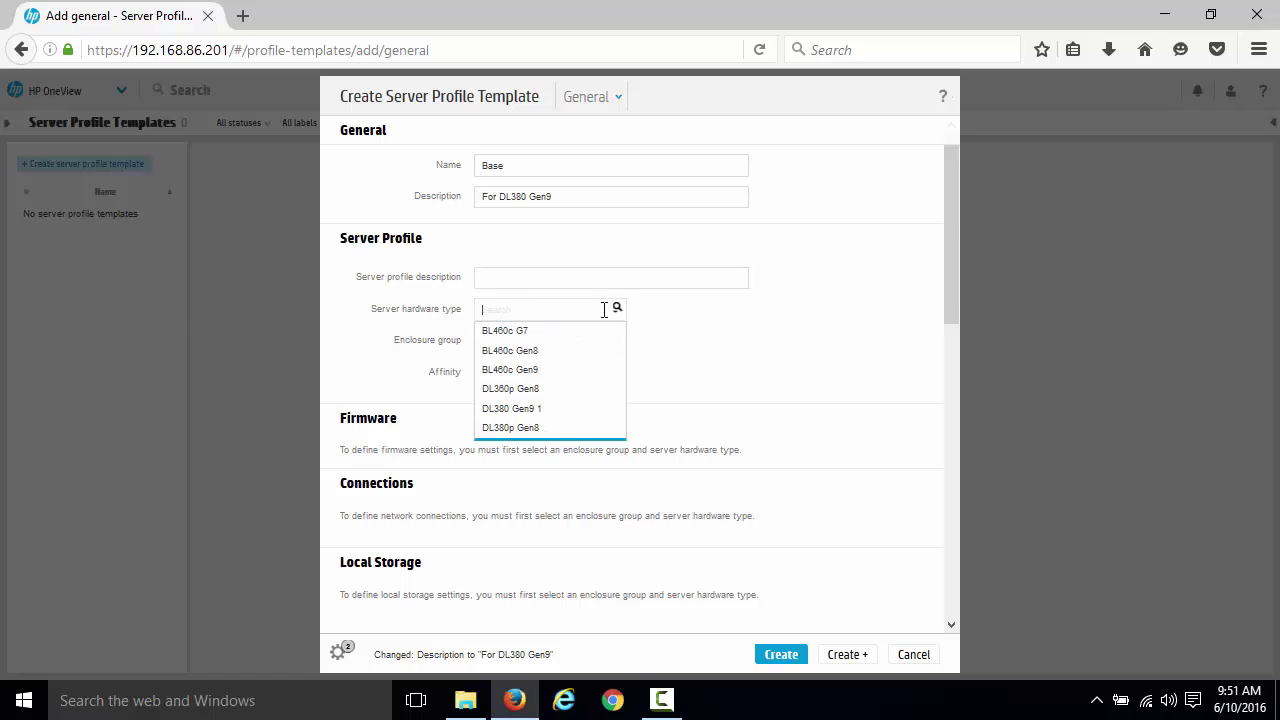
{"action": "left_click", "coordinate": [528, 408]}
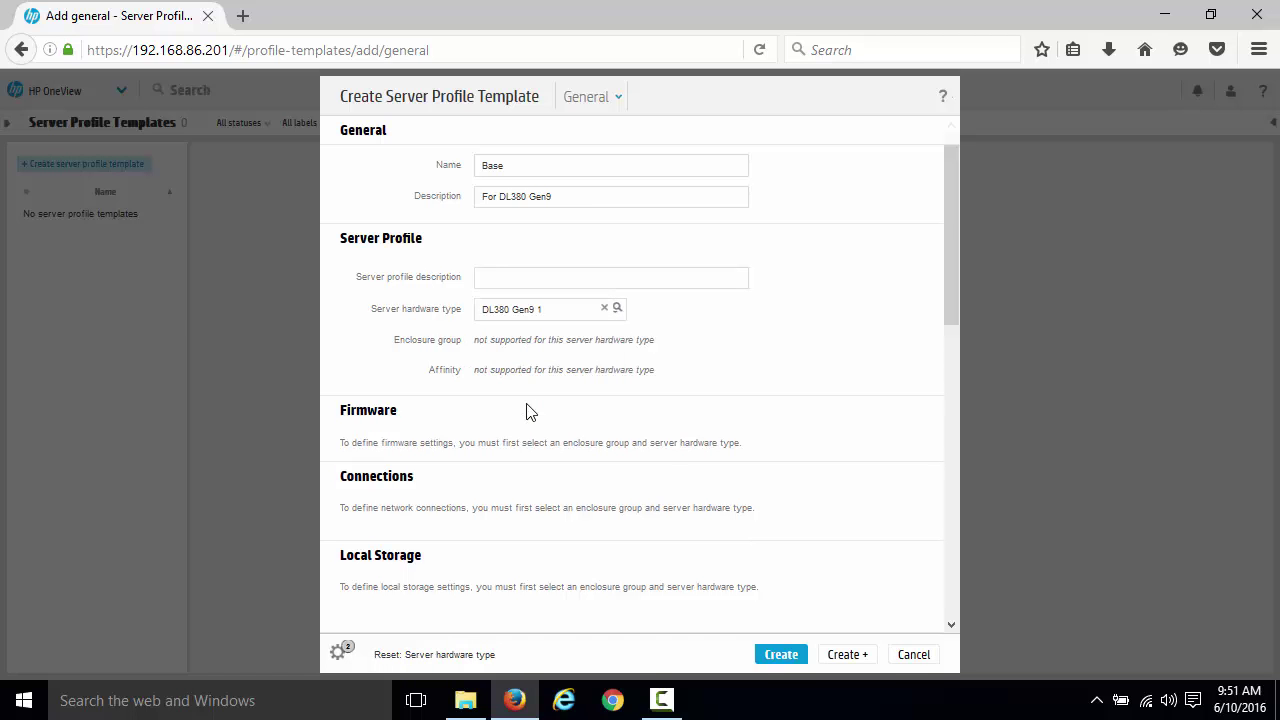
Set the template's firmware baseline to HP Service Pack for ProLiant version 2015.06.0 with the Firmware only installation method.
{"action": "left_click_drag", "start_coordinate": [950, 235], "coordinate": [957, 272]}
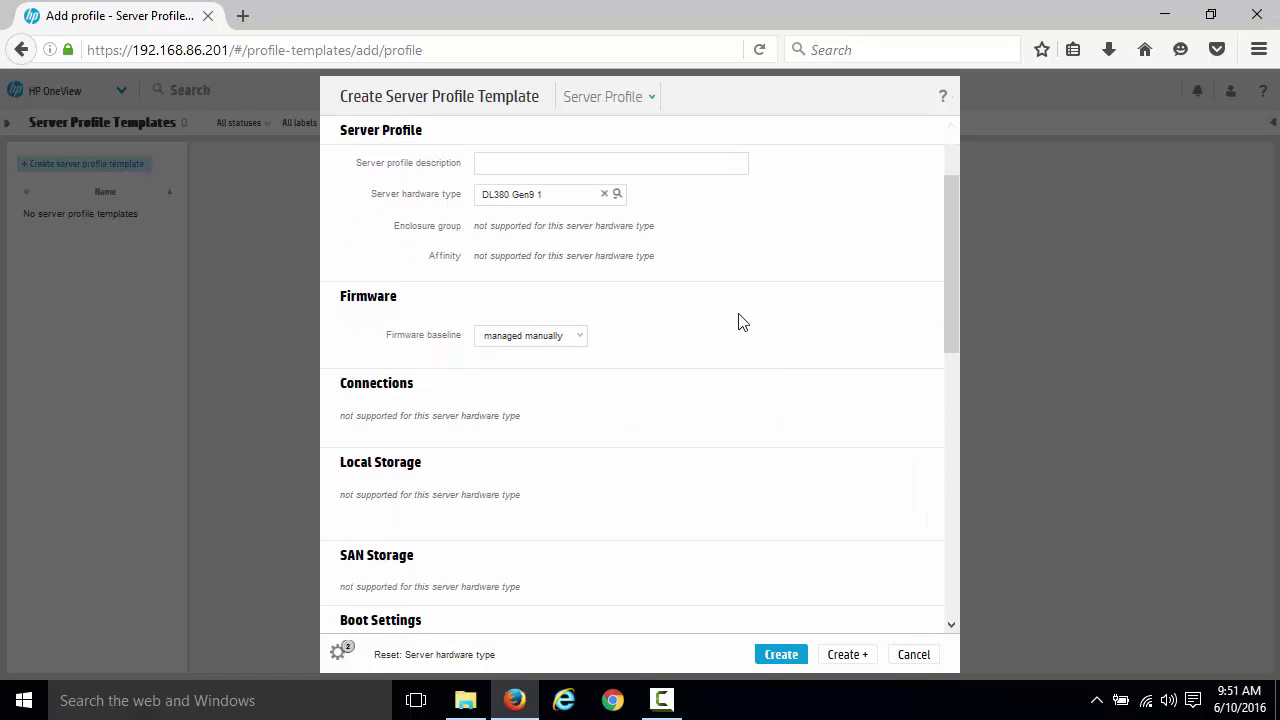
{"action": "left_click", "coordinate": [583, 340]}
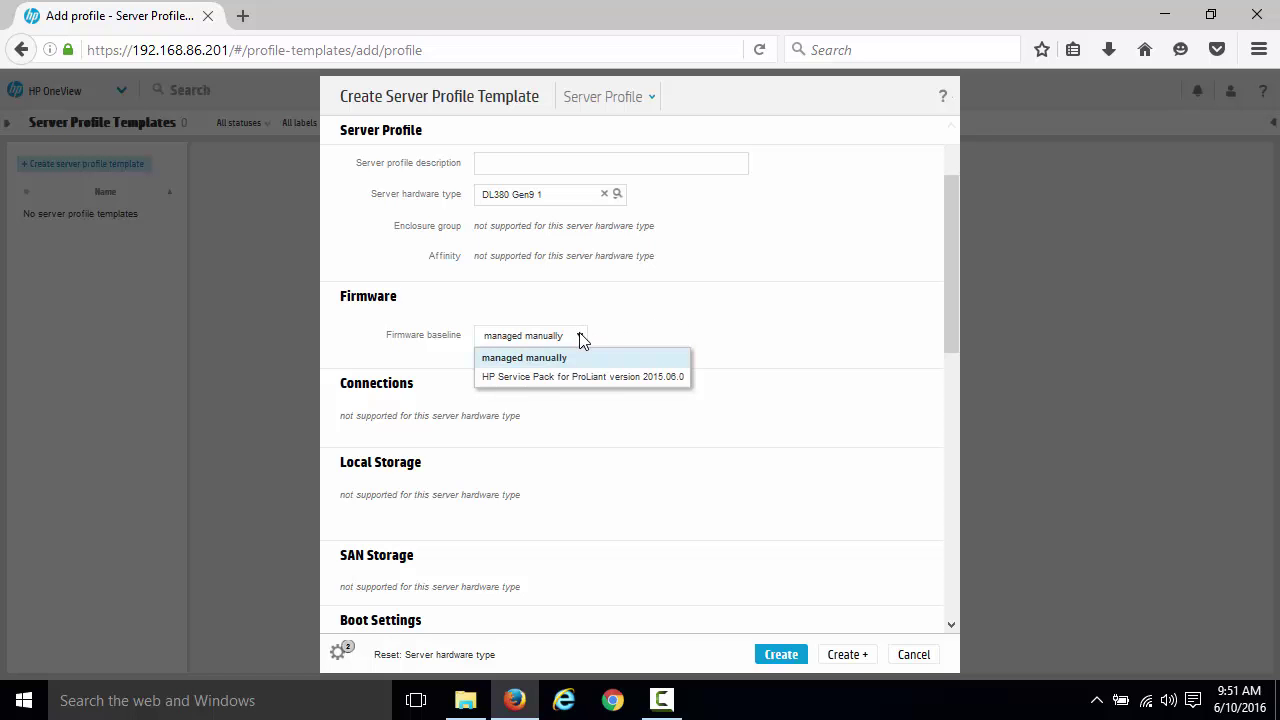
{"action": "left_click", "coordinate": [569, 380]}
{"action": "left_click", "coordinate": [480, 421]}
Set the template's boot mode to Legacy BIOS in the boot settings.
{"action": "left_click_drag", "start_coordinate": [954, 233], "coordinate": [931, 403]}
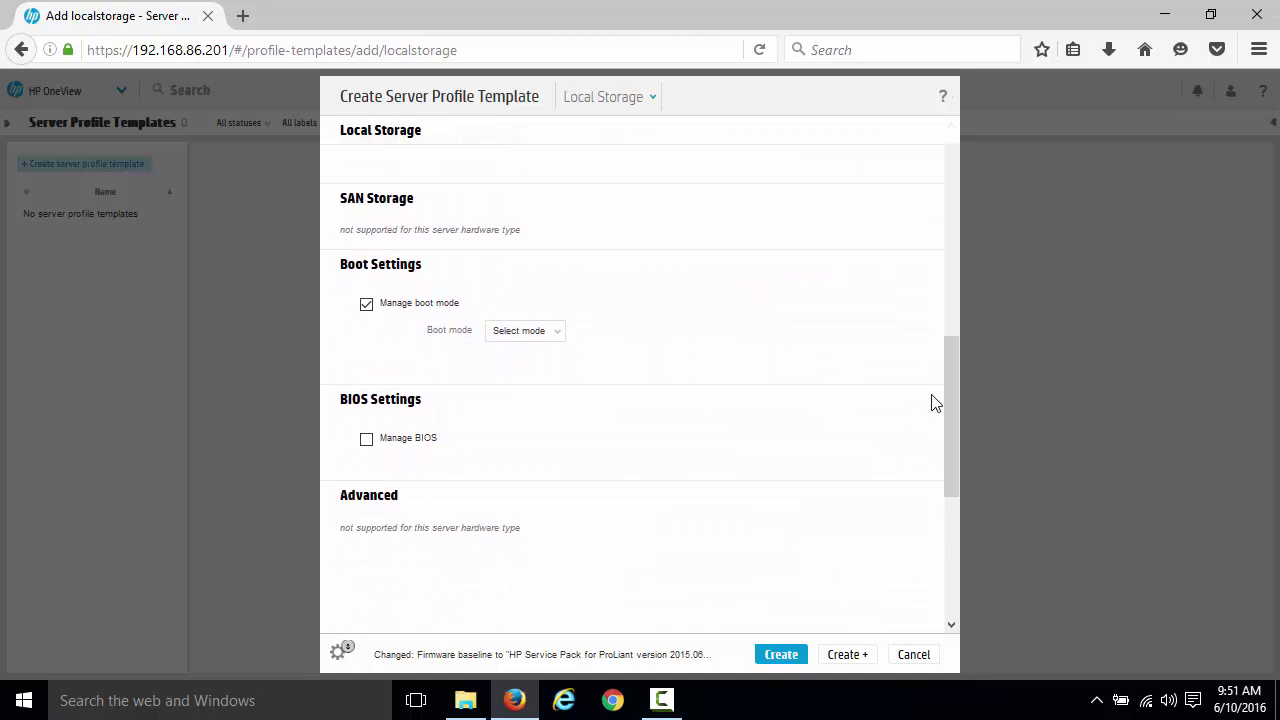
{"action": "left_click", "coordinate": [556, 336]}
{"action": "left_click", "coordinate": [533, 394]}
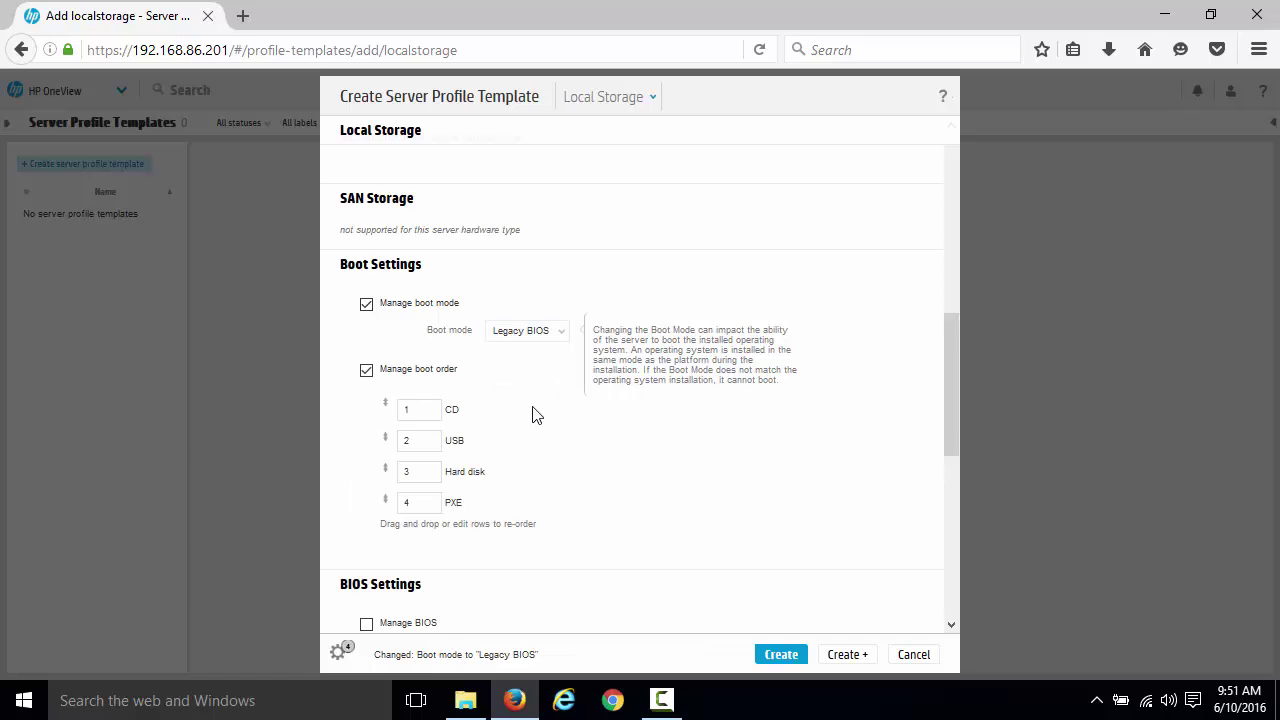
Enable BIOS management for the template, look through the BIOS settings without changing any, and create the template.
{"action": "left_click_drag", "start_coordinate": [953, 340], "coordinate": [954, 435]}
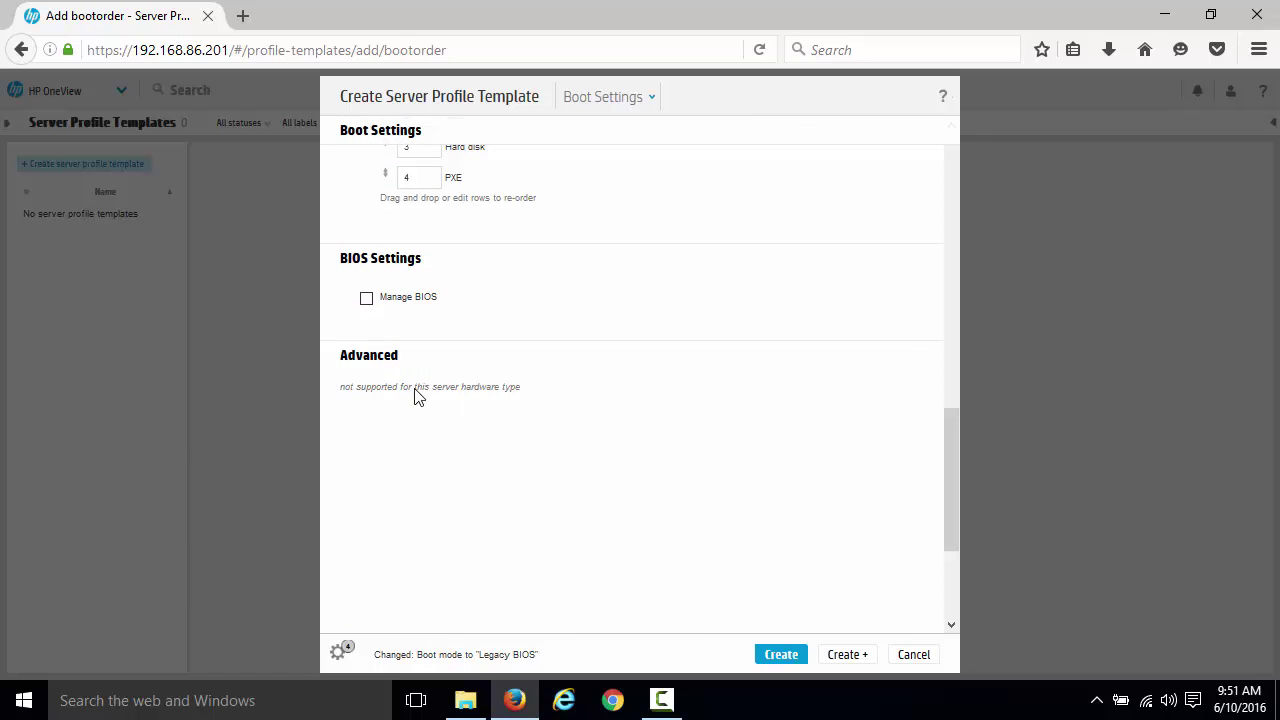
{"action": "left_click", "coordinate": [366, 299]}
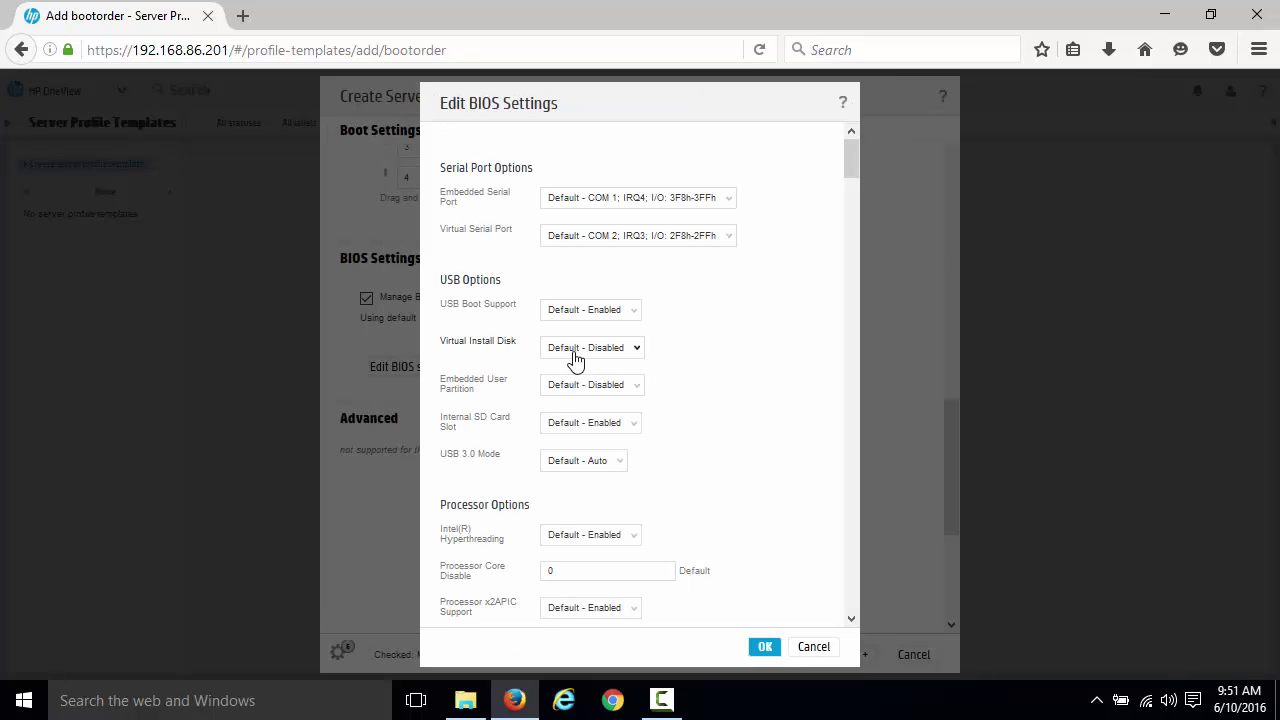
{"action": "left_click_drag", "start_coordinate": [848, 143], "coordinate": [851, 339]}
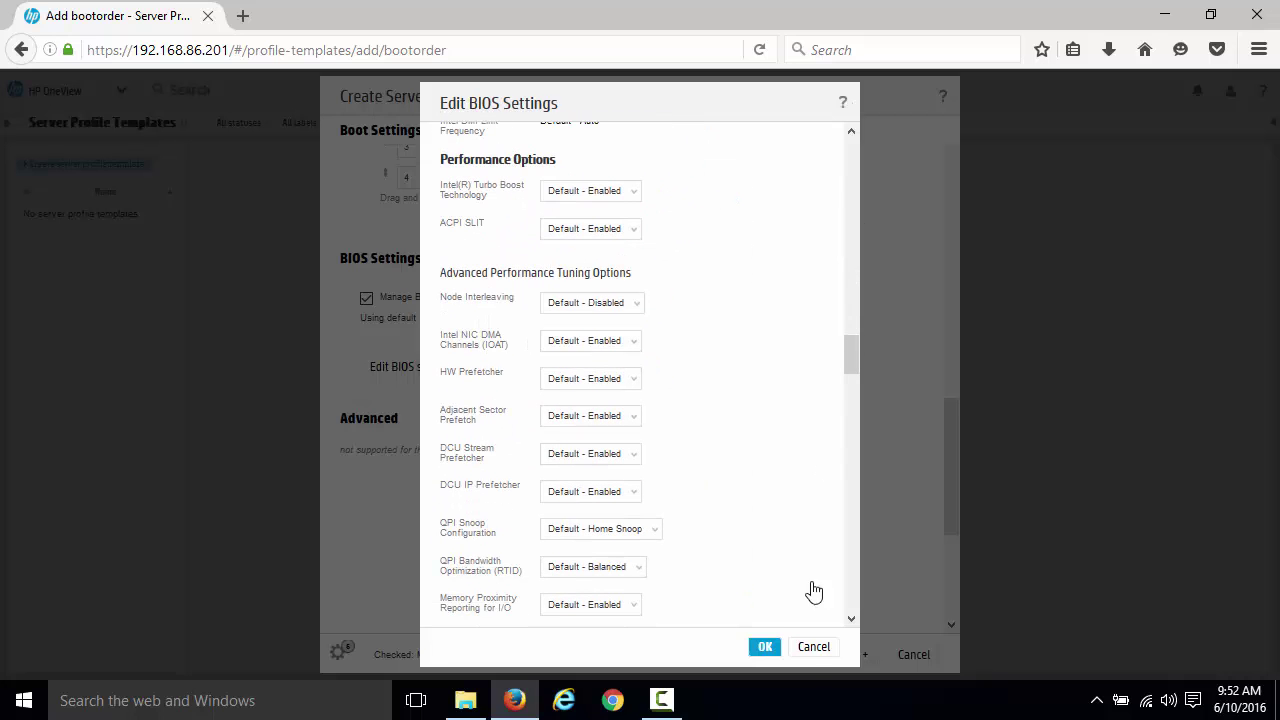
{"action": "left_click", "coordinate": [814, 647]}
{"action": "left_click", "coordinate": [774, 654]}
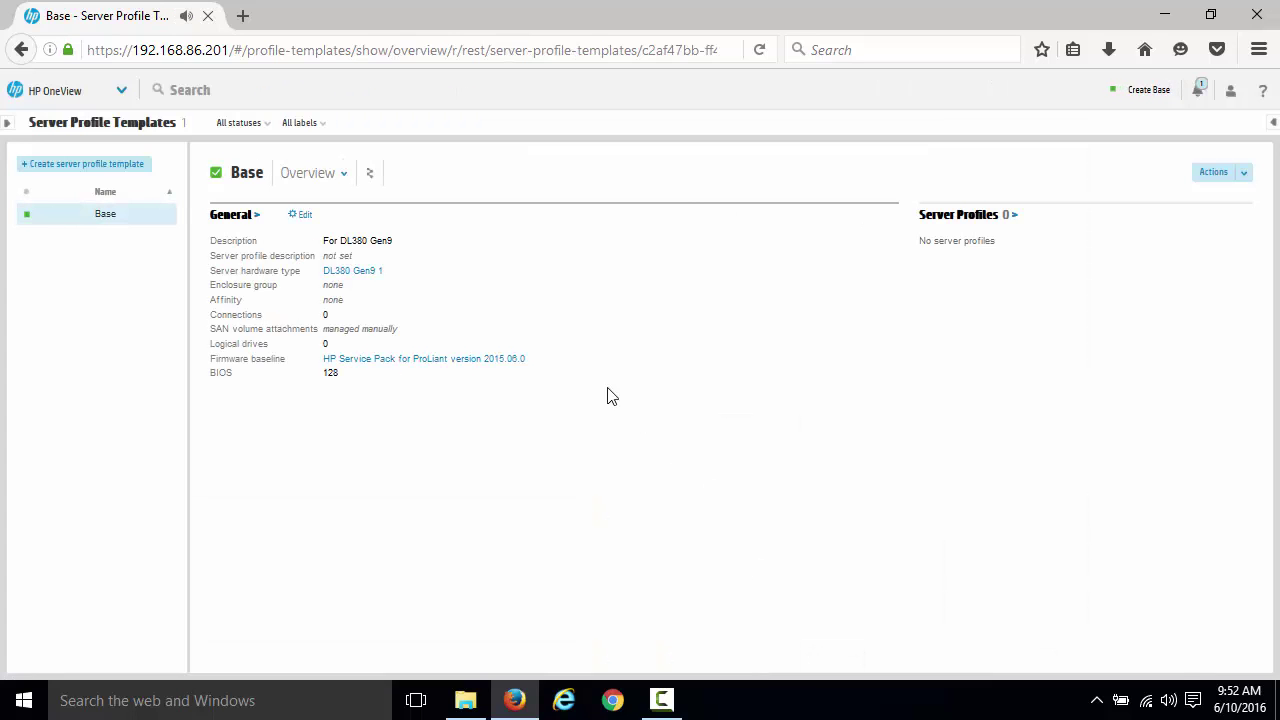
Check the actions available for the Base template and return to the dashboard.
{"action": "left_click", "coordinate": [1246, 175]}
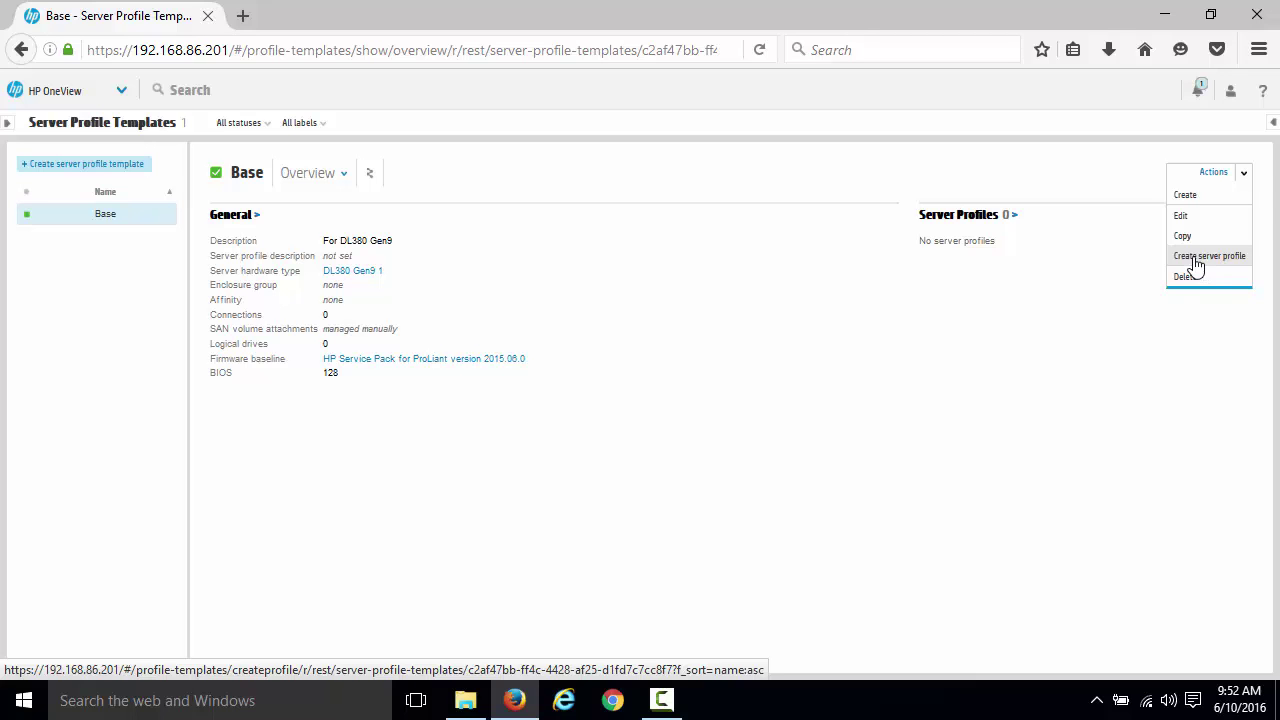
{"action": "left_click", "coordinate": [906, 563]}
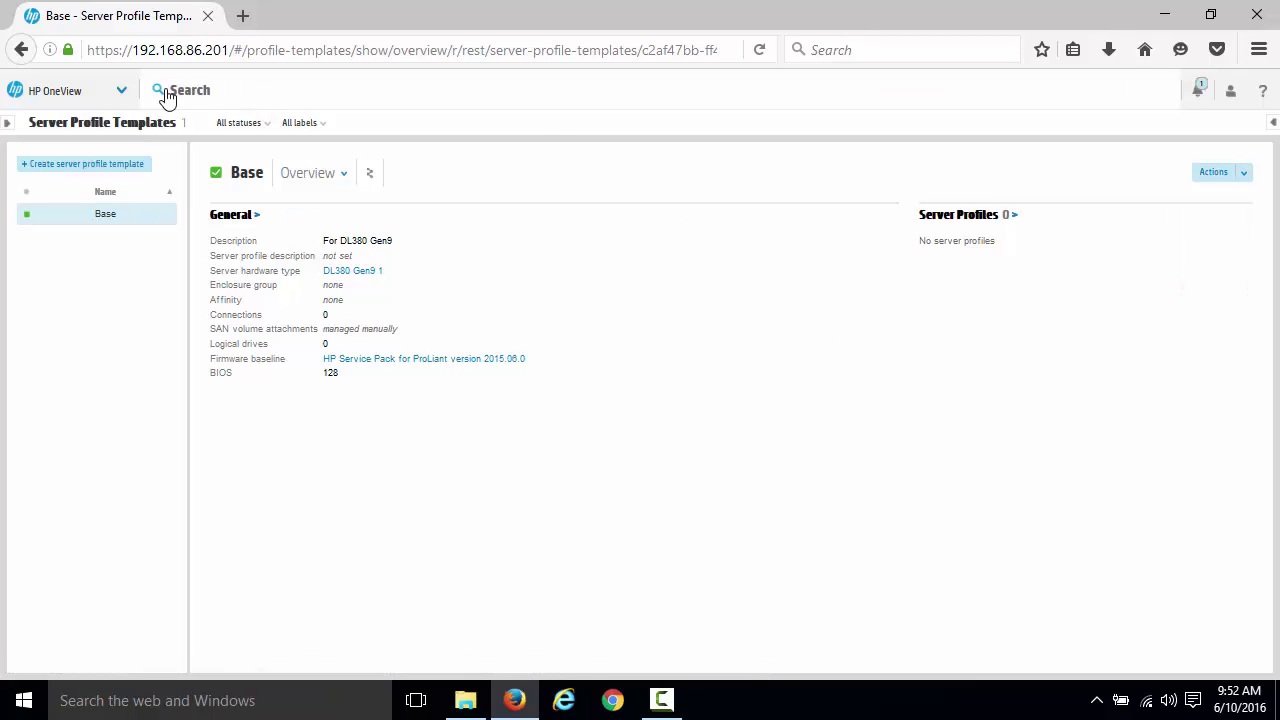
{"action": "left_click", "coordinate": [117, 91]}
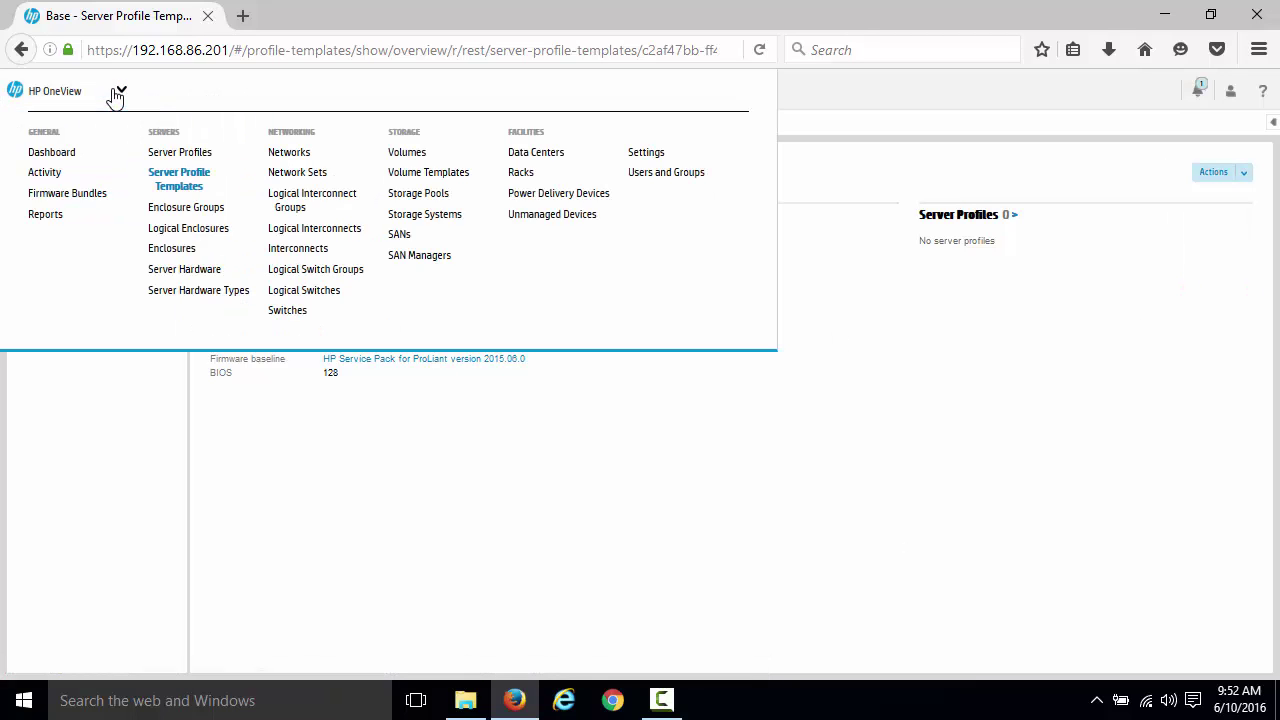
{"action": "left_click", "coordinate": [52, 152]}
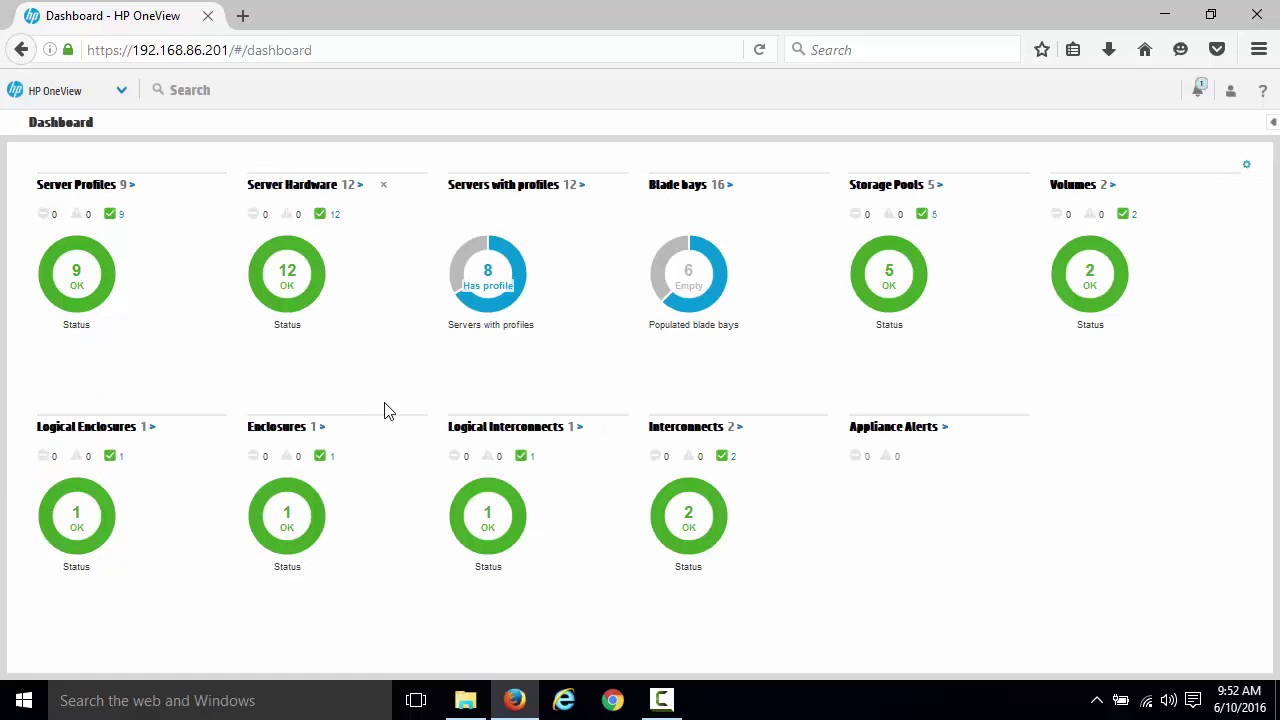
Open Firmware Bundles and review the component contents of HP Service Pack for ProLiant 2015.06.0.
{"action": "left_click", "coordinate": [53, 92]}
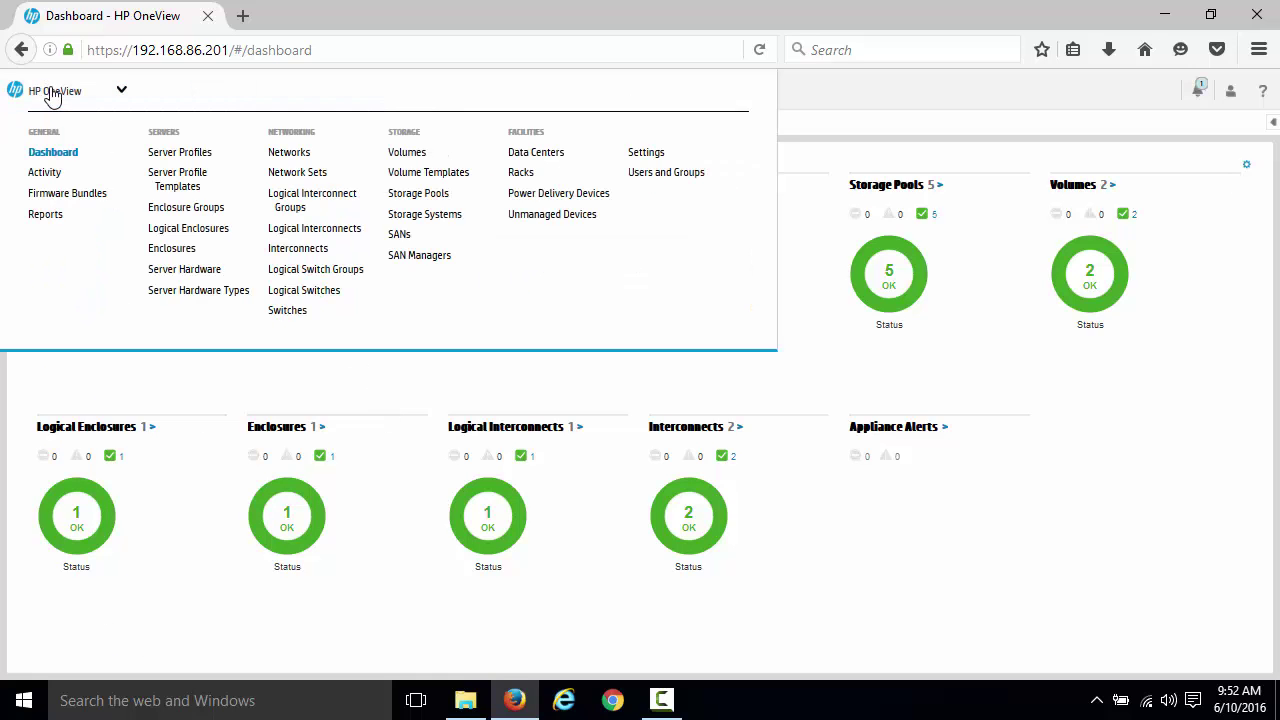
{"action": "left_click", "coordinate": [60, 194]}
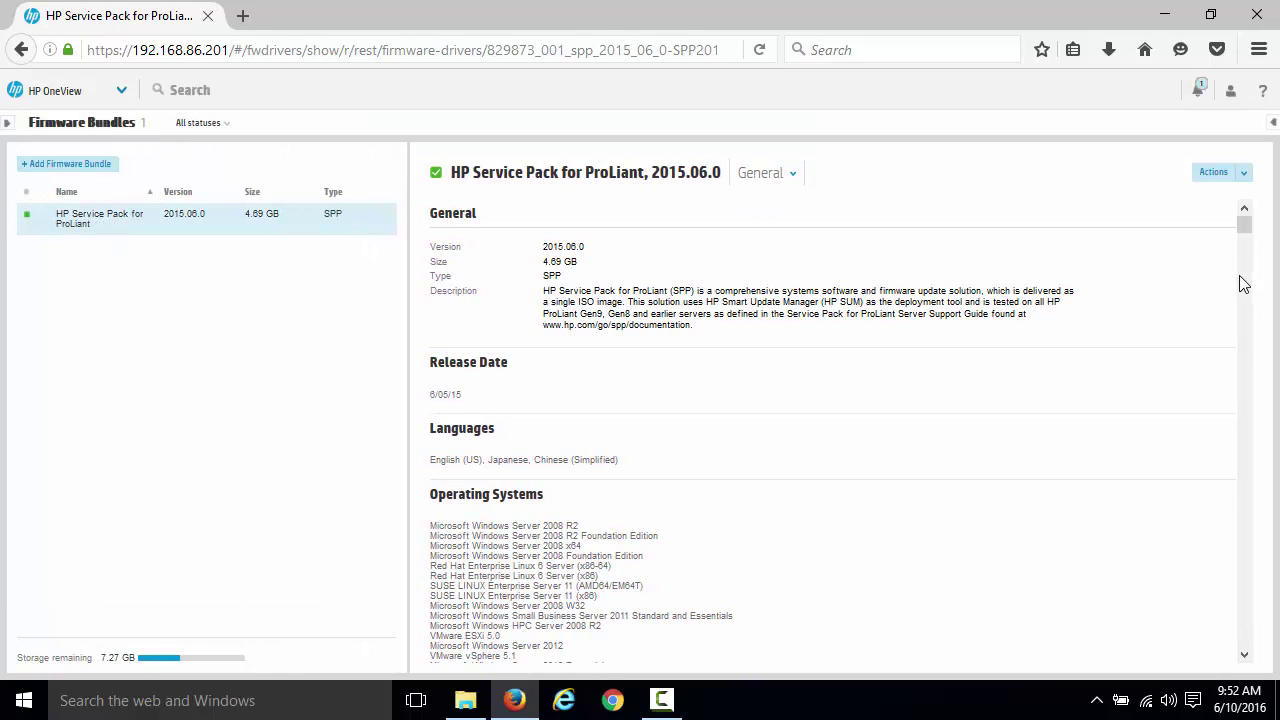
{"action": "left_click_drag", "start_coordinate": [1244, 218], "coordinate": [1247, 248]}
{"action": "scroll", "coordinate": [1249, 352], "scroll_direction": "down", "scroll_amount": 10}
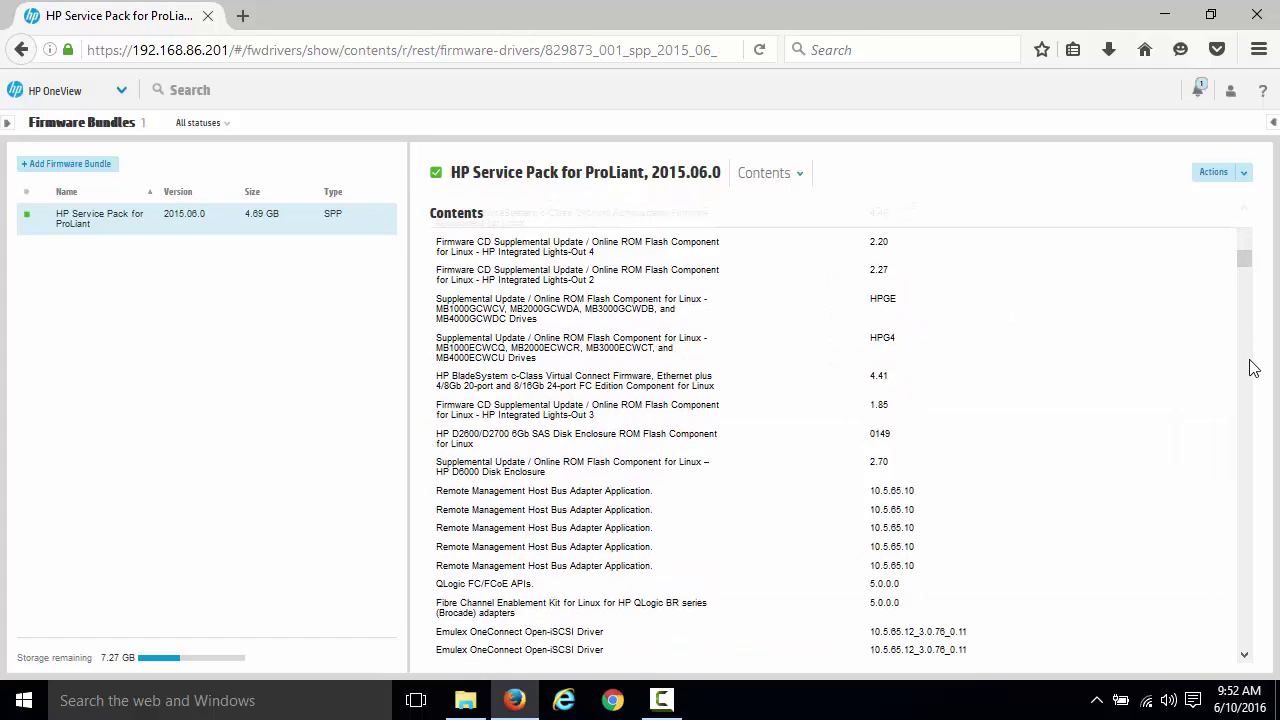
{"action": "scroll", "coordinate": [1253, 368], "scroll_direction": "down", "scroll_amount": 15}
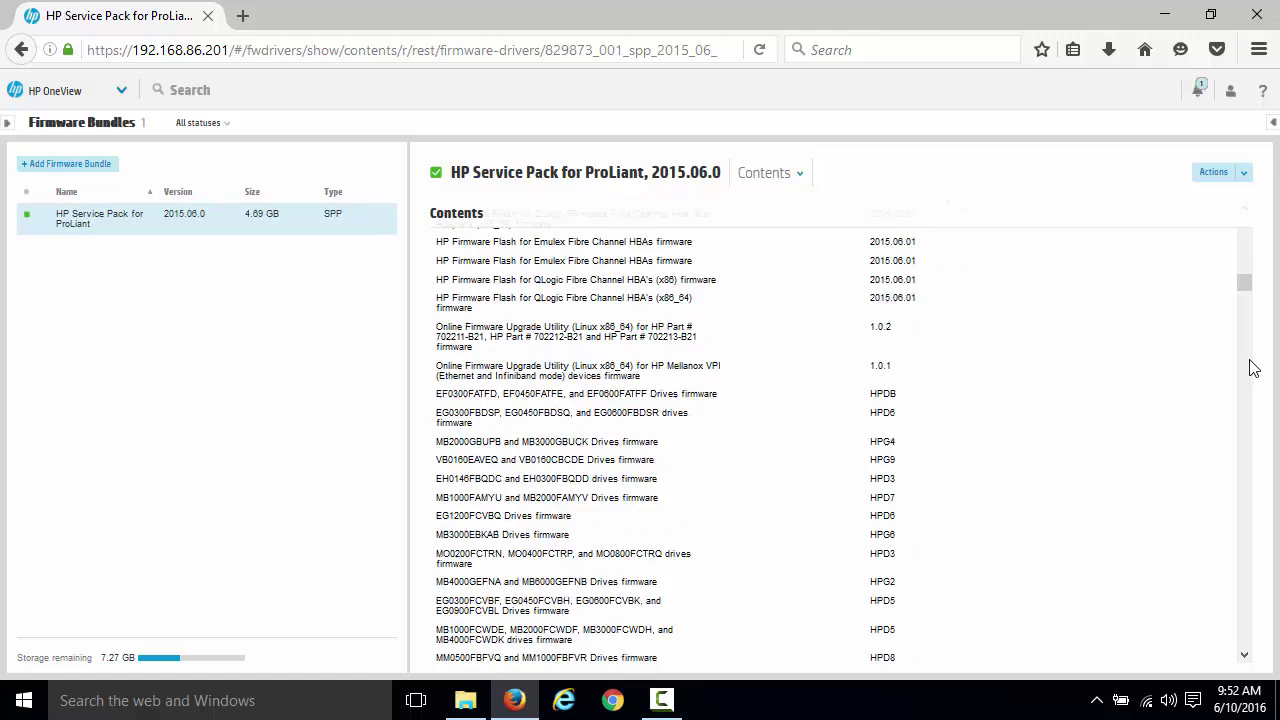
{"action": "scroll", "coordinate": [1250, 365], "scroll_direction": "down", "scroll_amount": 8}
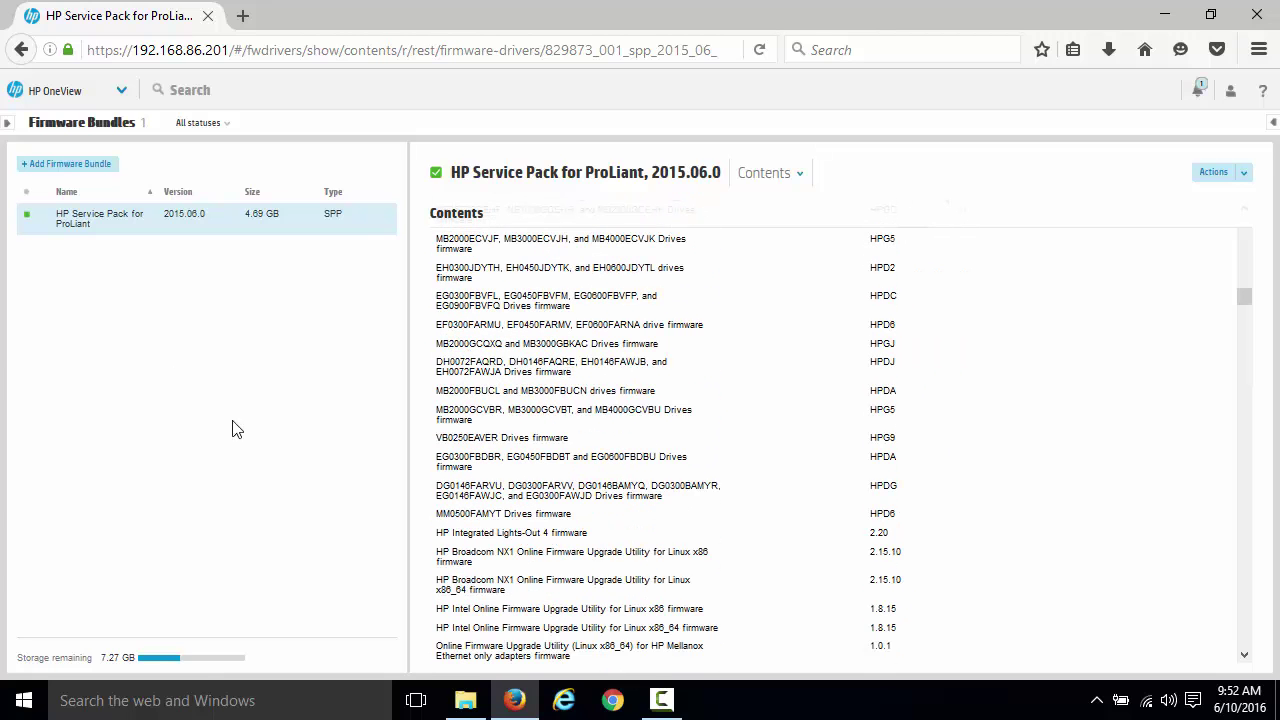
Start adding a firmware bundle, select the HP_Service_Pack_for_Proliant_2014.06.0 image, and cancel without uploading it.
{"action": "left_click", "coordinate": [77, 166]}
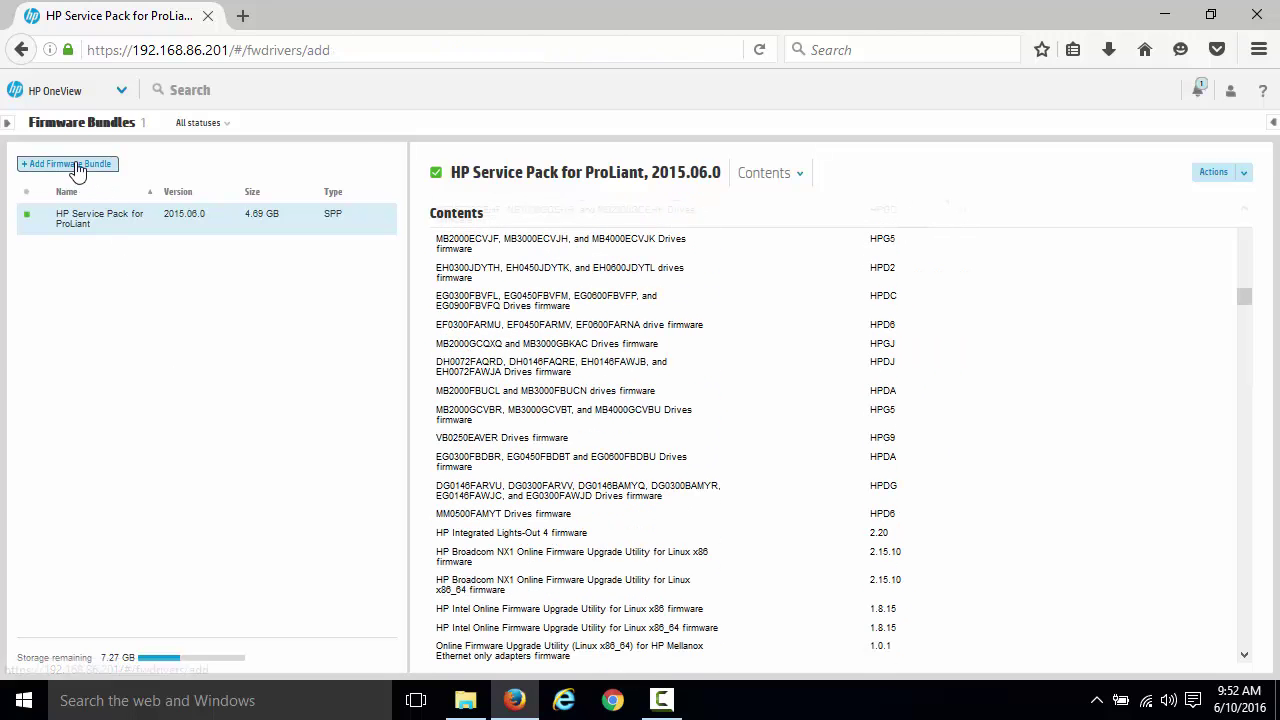
{"action": "left_click", "coordinate": [594, 218]}
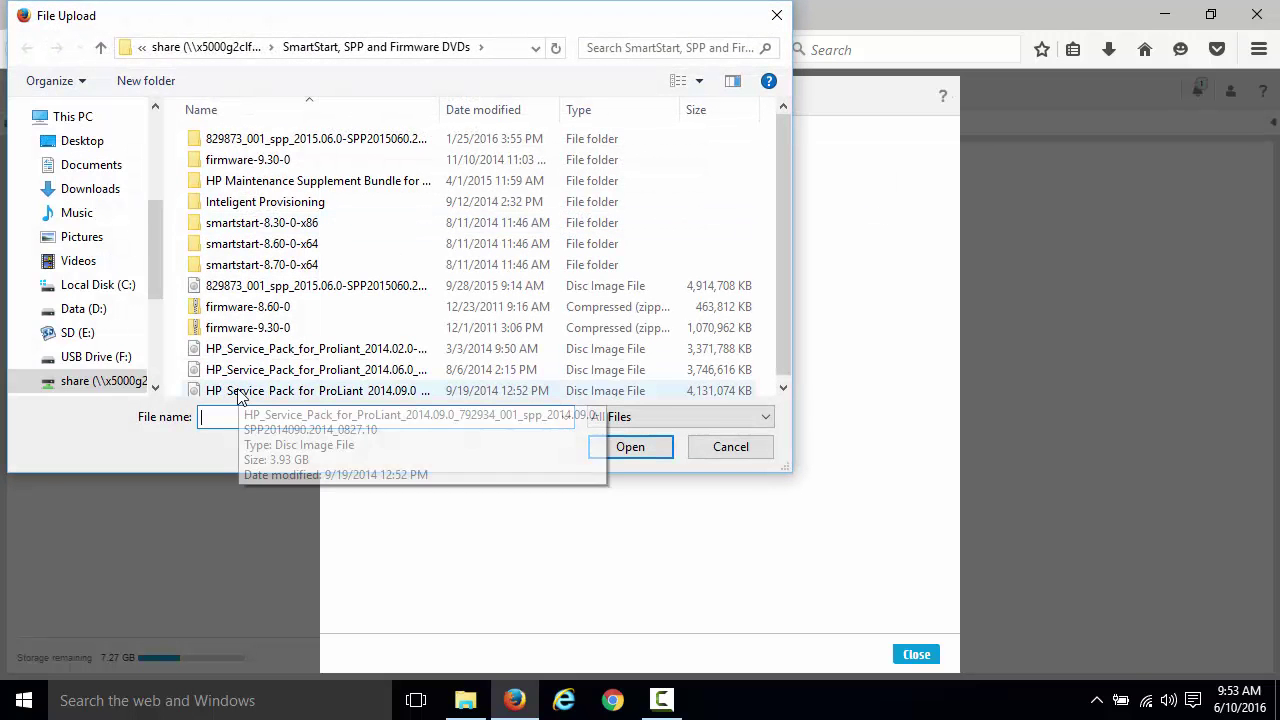
{"action": "left_click", "coordinate": [252, 372]}
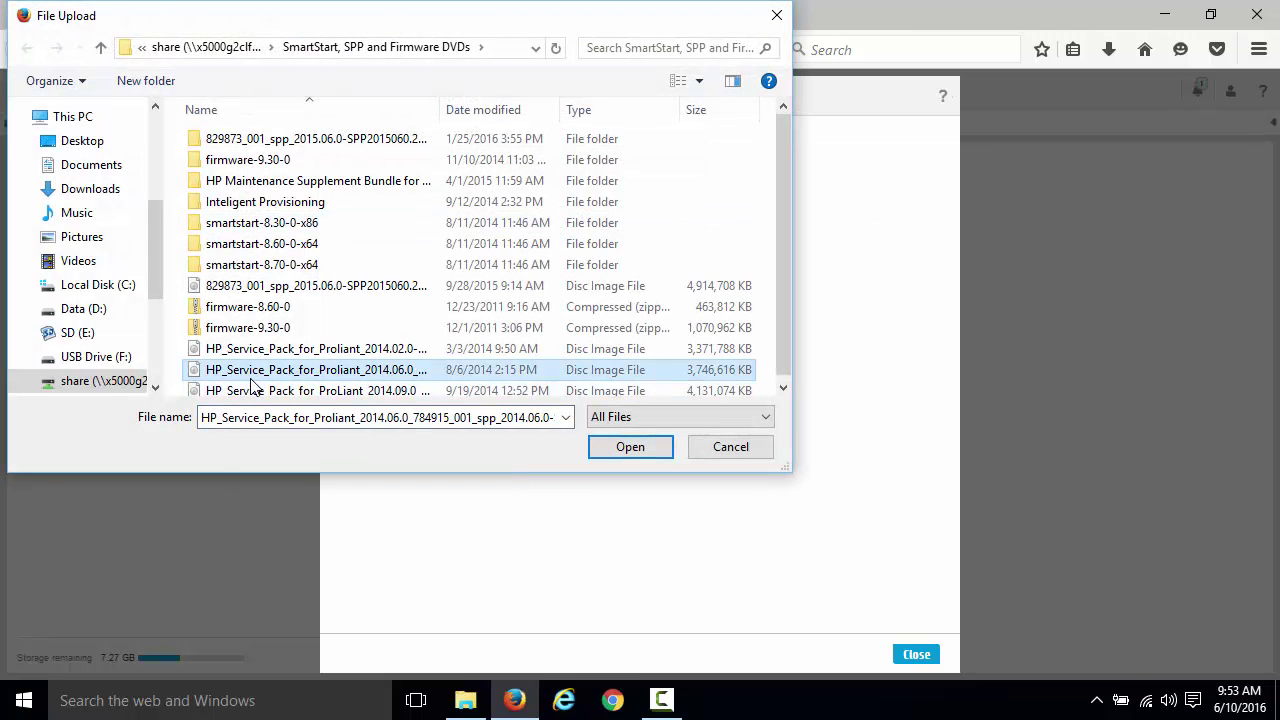
{"action": "left_click", "coordinate": [735, 449]}
{"action": "left_click", "coordinate": [907, 656]}
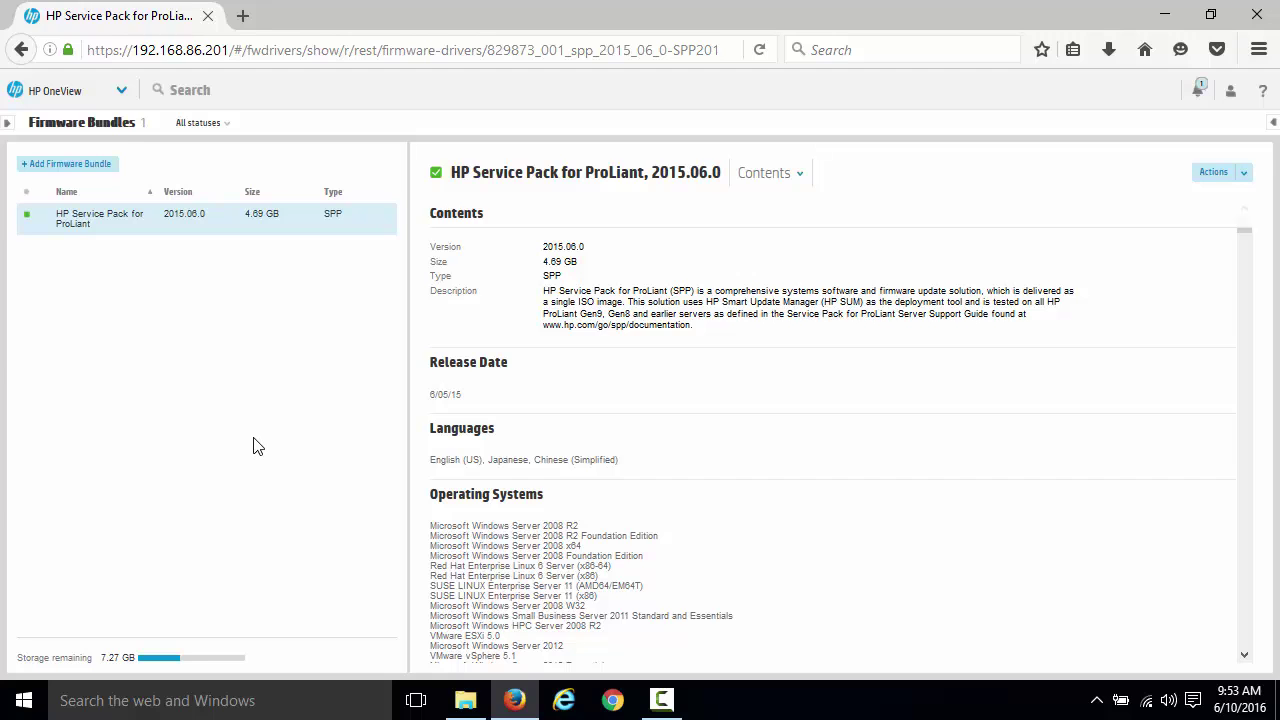
Open the C7000 logical enclosure and bring up its firmware update dialog.
{"action": "left_click", "coordinate": [108, 103]}
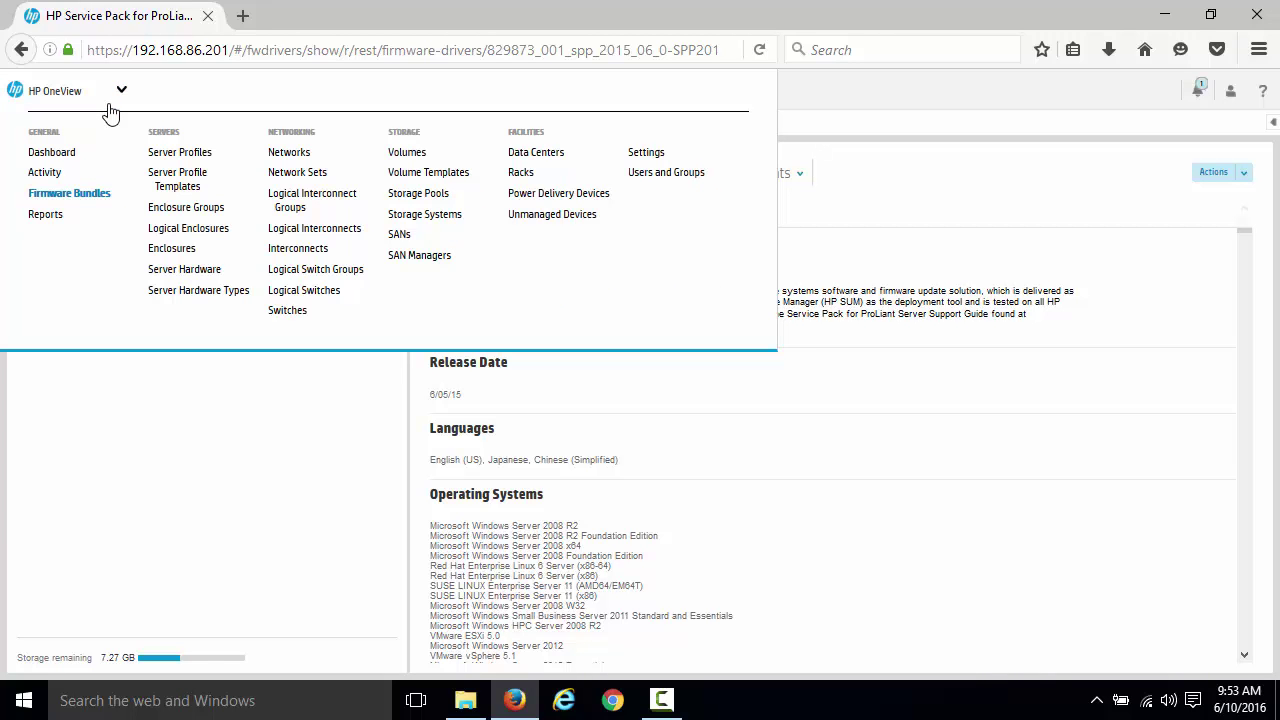
{"action": "left_click", "coordinate": [178, 230]}
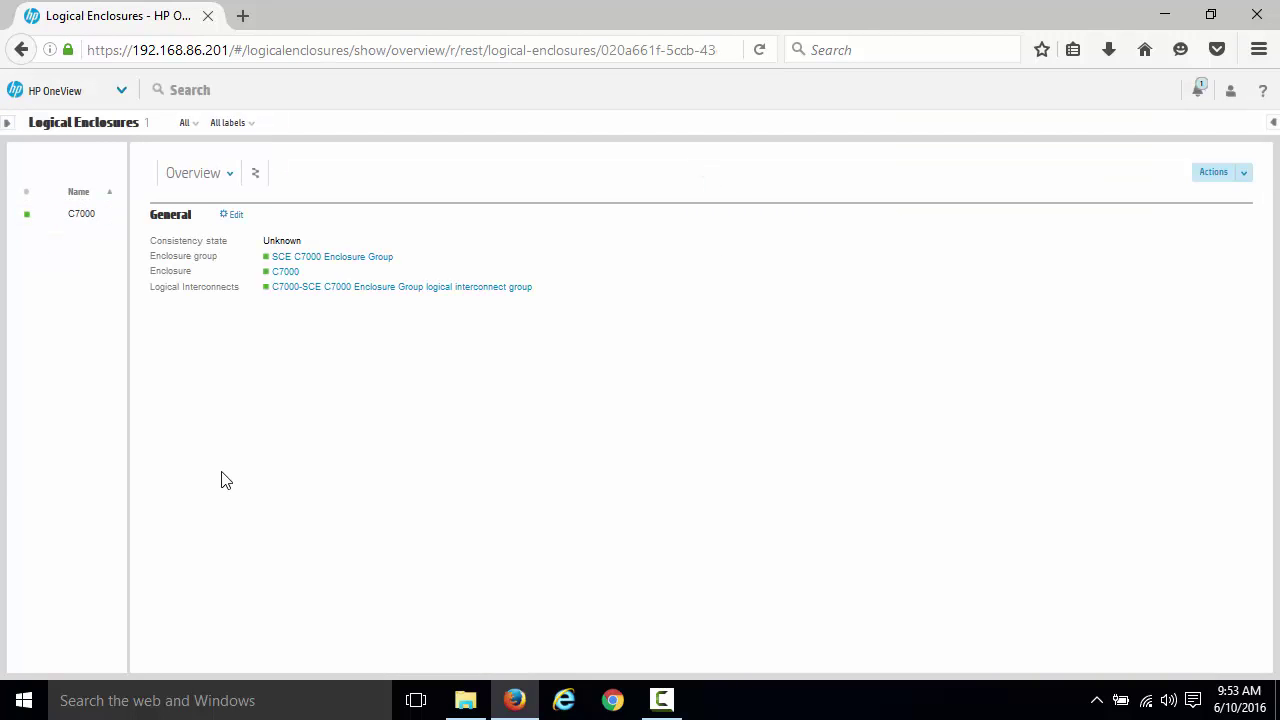
{"action": "left_click", "coordinate": [1242, 175]}
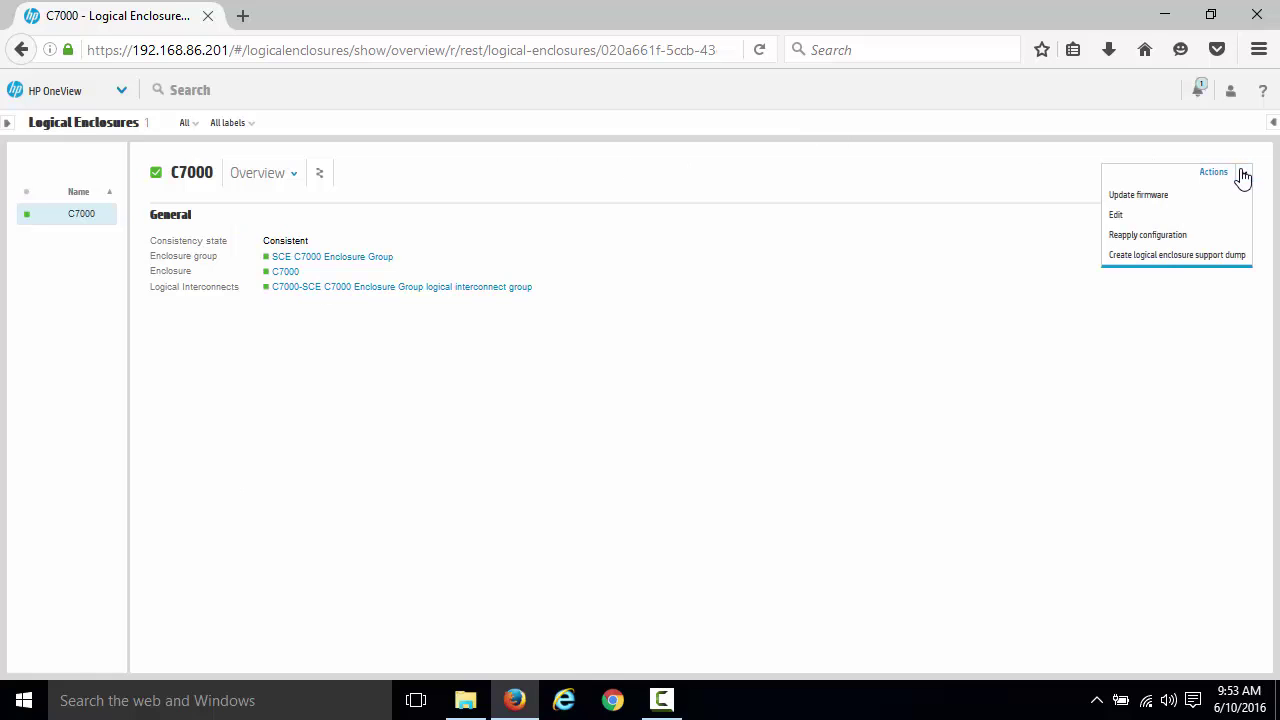
{"action": "left_click", "coordinate": [1140, 197]}
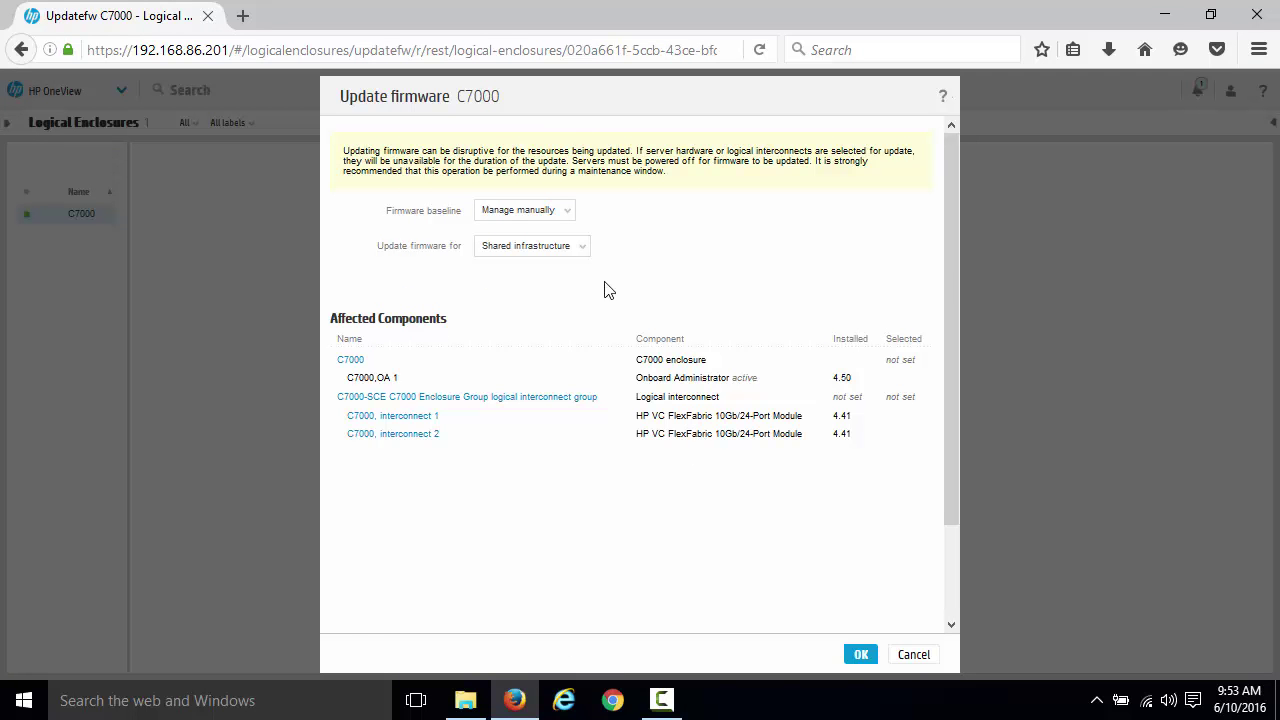
Preview the C7000 firmware update with HP Service Pack for ProLiant version 2015.06.0 for Shared infrastructure and profiles, and cancel it.
{"action": "left_click", "coordinate": [566, 210]}
{"action": "left_click", "coordinate": [543, 229]}
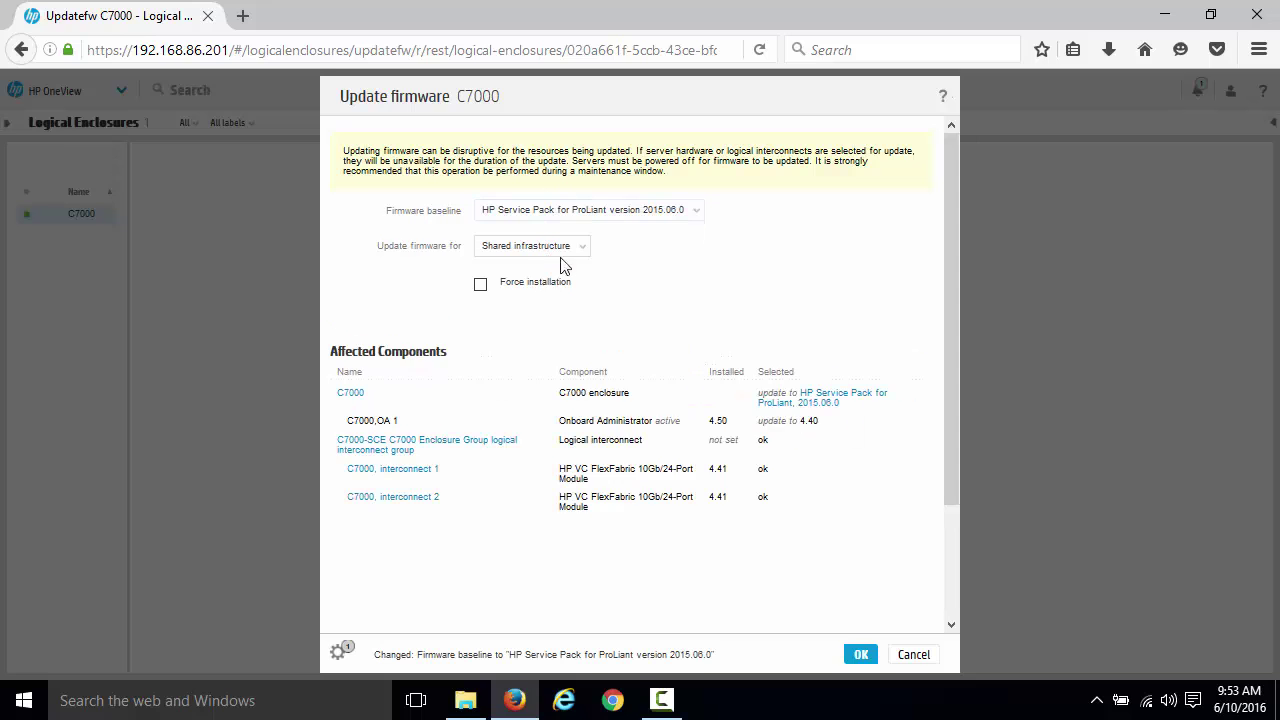
{"action": "left_click", "coordinate": [581, 248]}
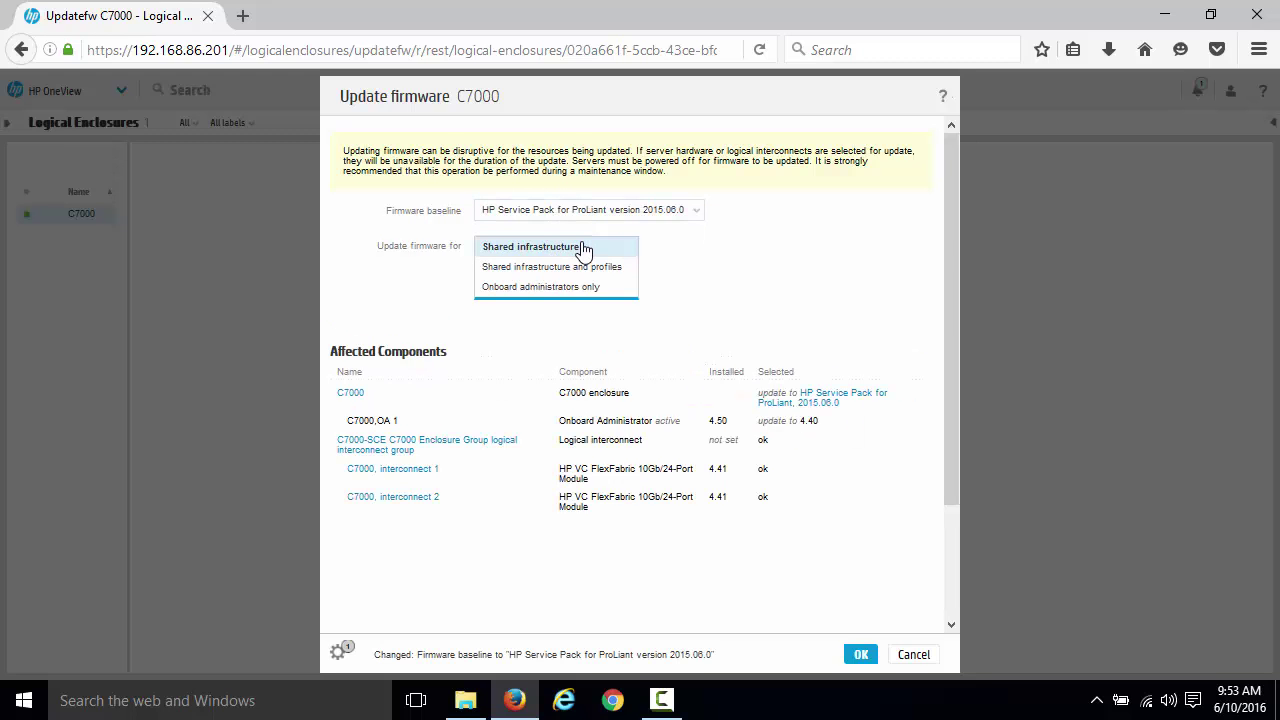
{"action": "left_click", "coordinate": [575, 267]}
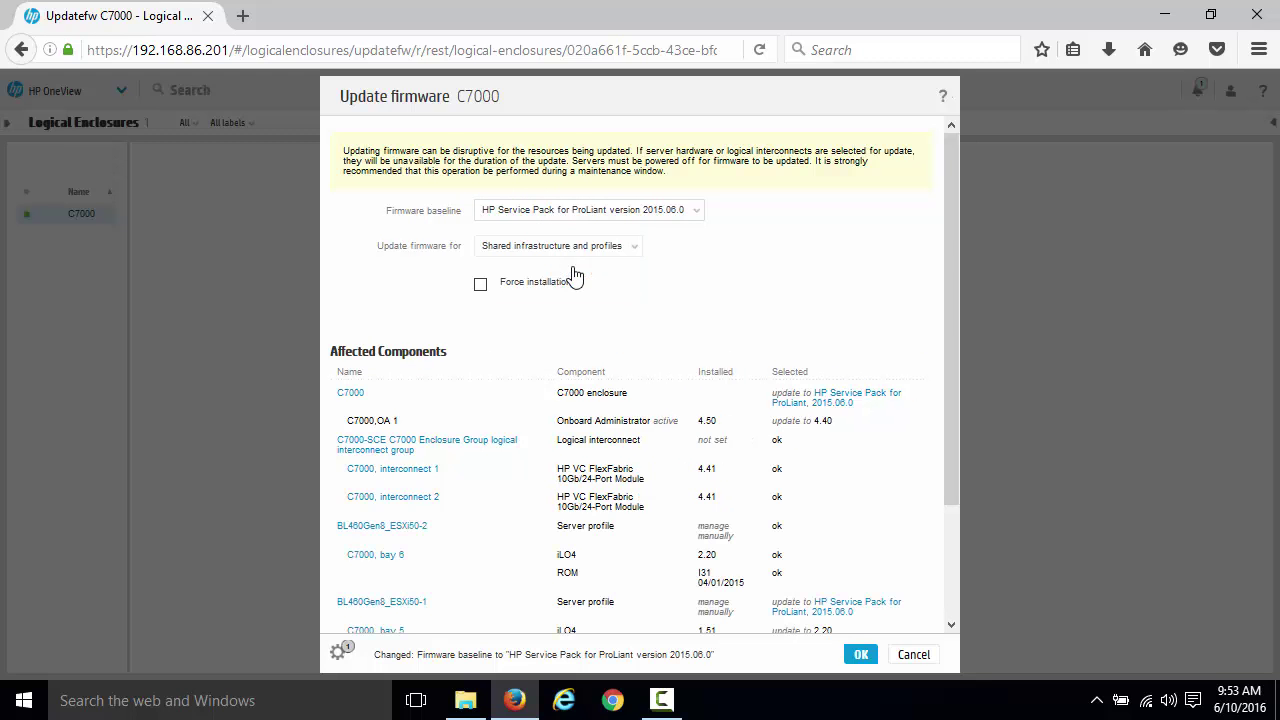
{"action": "mouse_move", "coordinate": [948, 213]}
{"action": "left_mouse_down"}
{"action": "mouse_move", "coordinate": [961, 350]}
{"action": "mouse_move", "coordinate": [956, 212]}
{"action": "left_mouse_up"}
{"action": "left_click", "coordinate": [914, 654]}
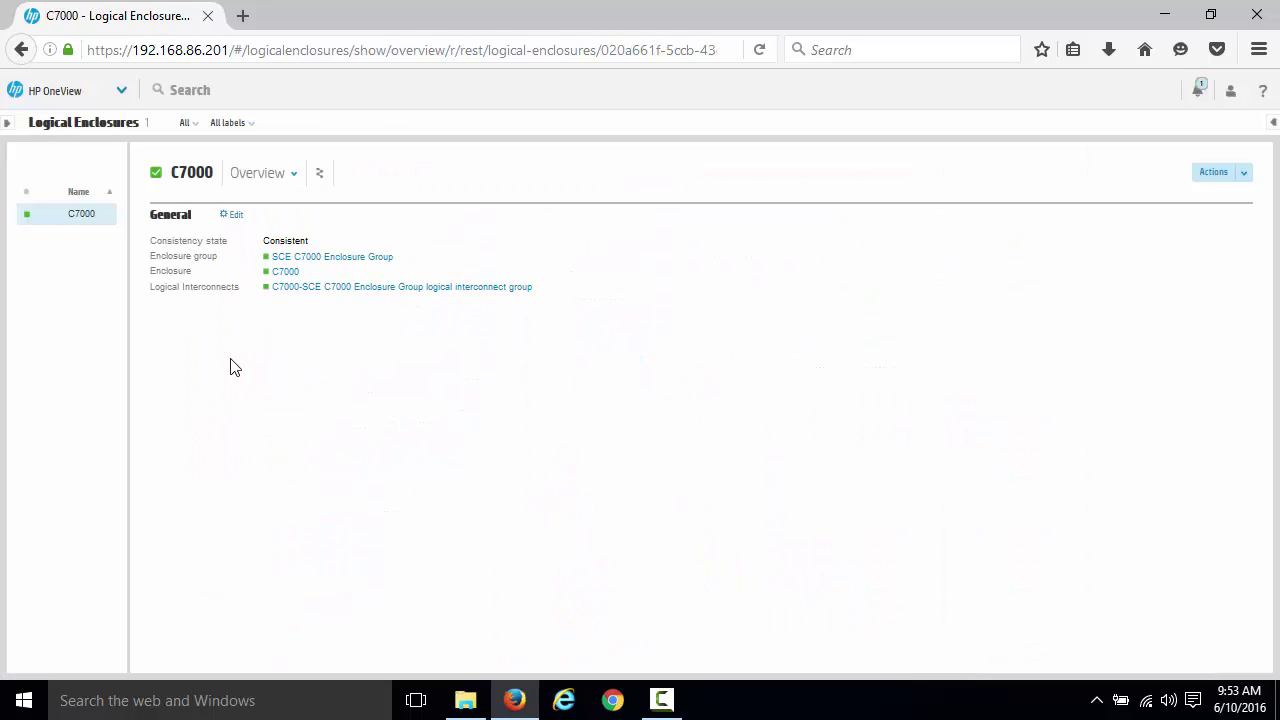
View the HPEast rack overview, and inspect the Datacenter 1 layout from a rotated 3D angle.
{"action": "left_click", "coordinate": [52, 93]}
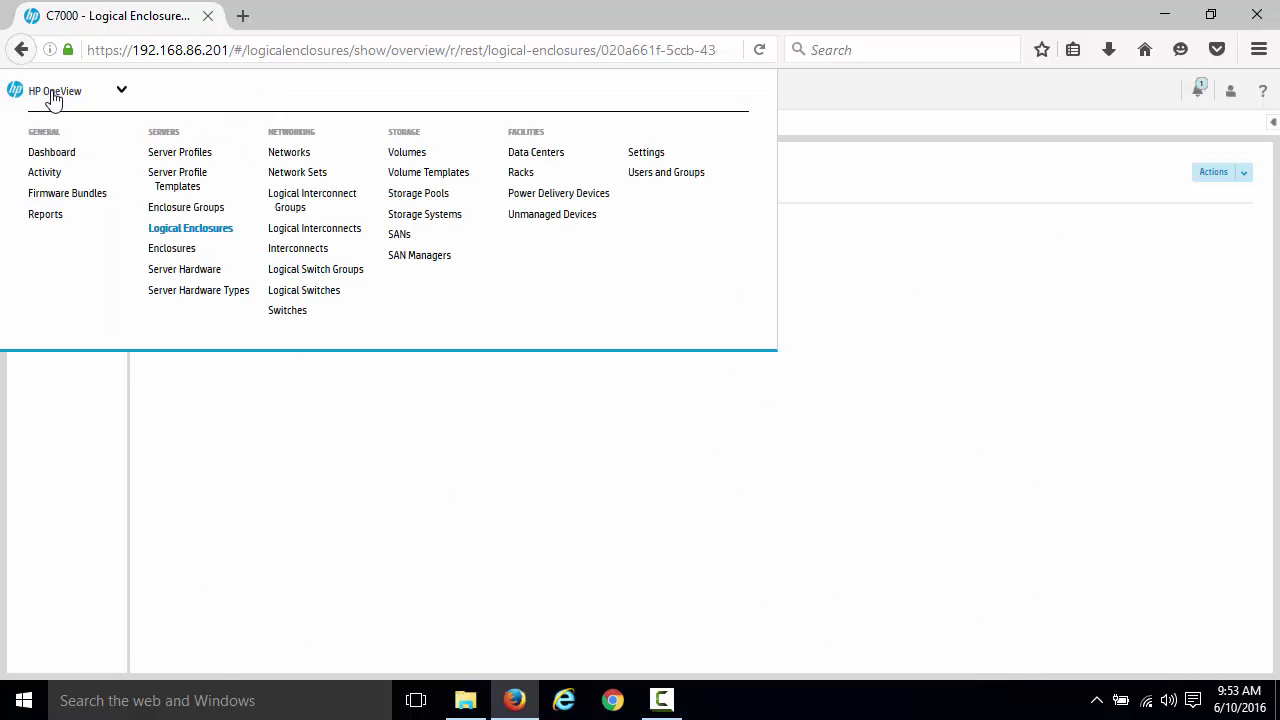
{"action": "left_click", "coordinate": [520, 174]}
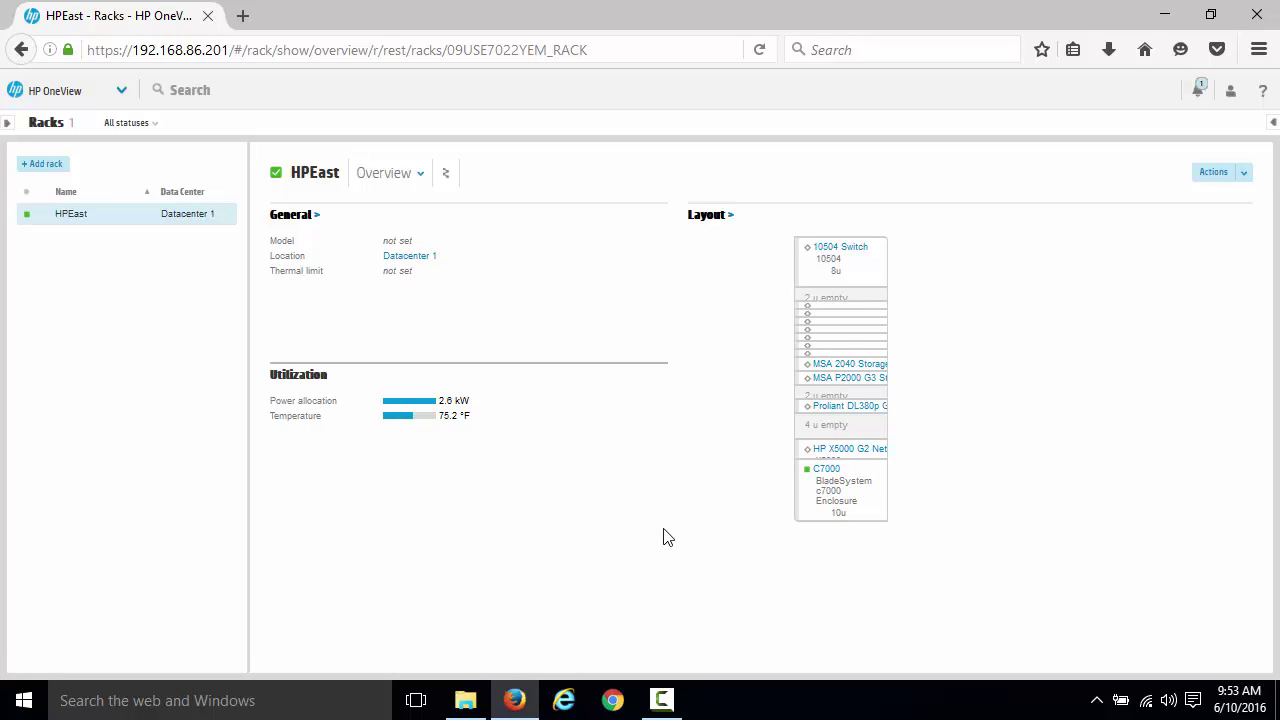
{"action": "left_click", "coordinate": [119, 90]}
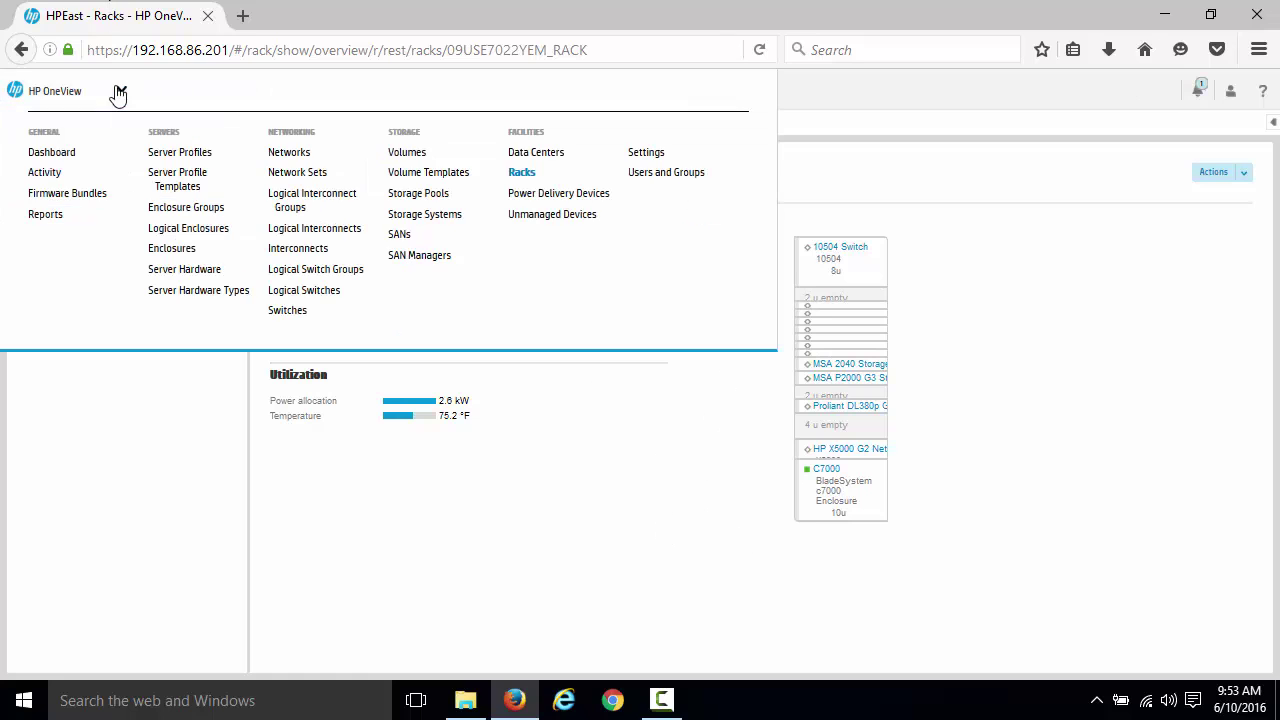
{"action": "left_click", "coordinate": [528, 154]}
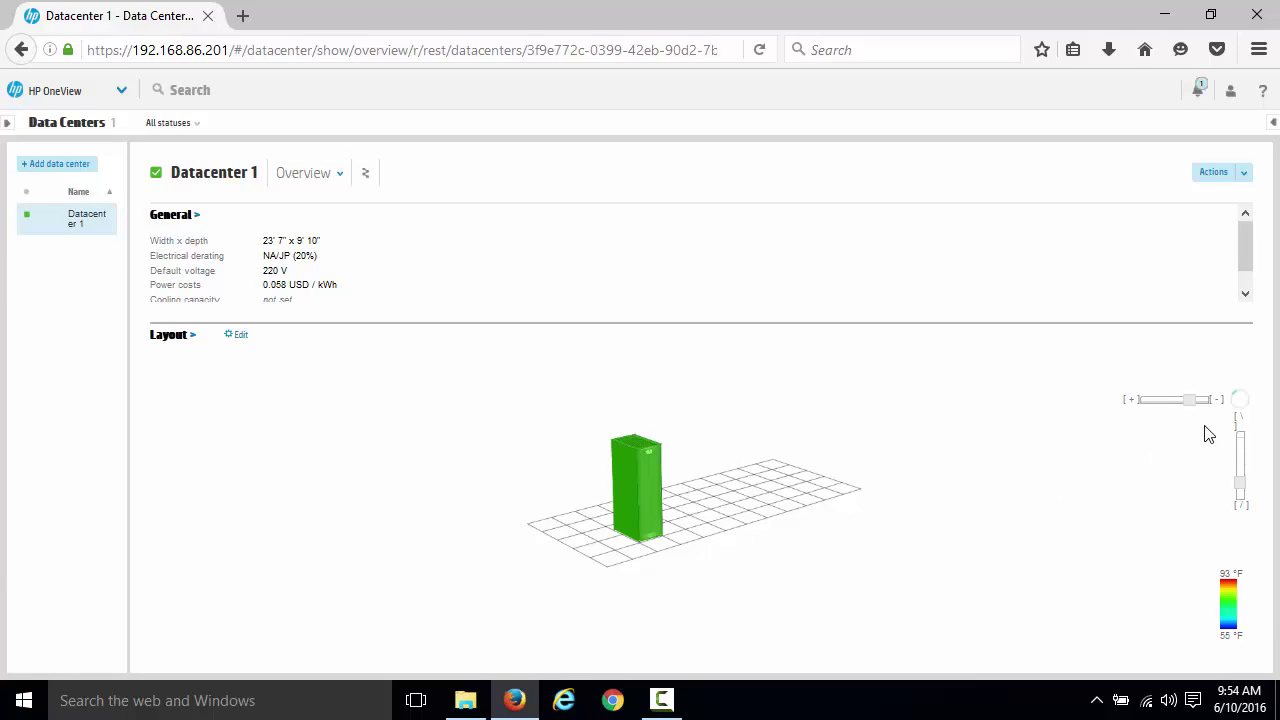
{"action": "left_click_drag", "start_coordinate": [1238, 393], "coordinate": [1171, 408]}
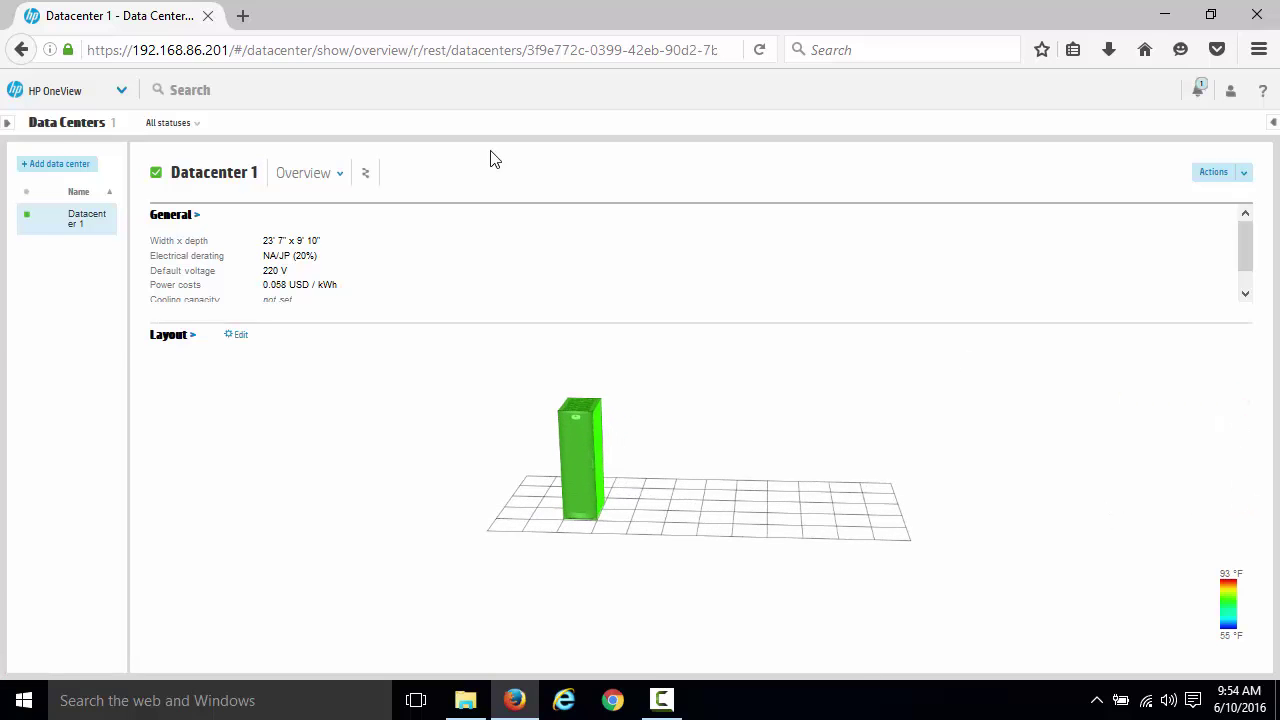
Return from Data Centers to the dashboard.
{"action": "left_click", "coordinate": [119, 92]}
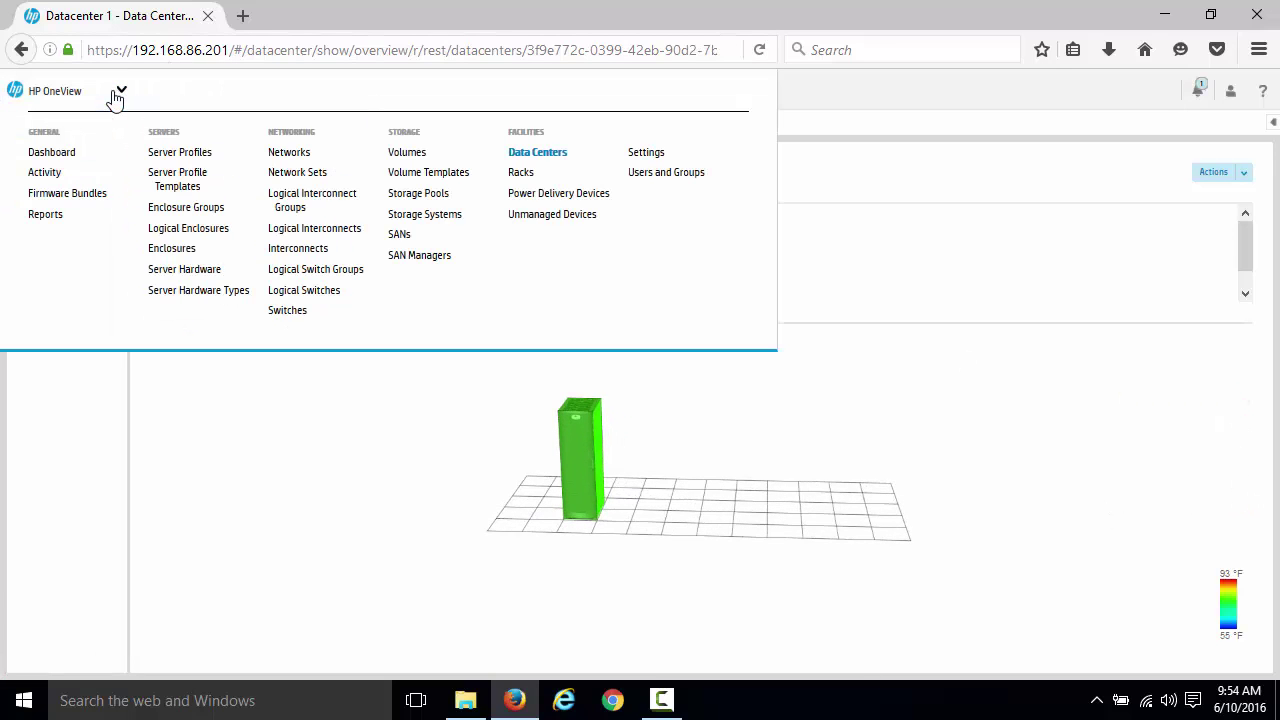
{"action": "left_click", "coordinate": [60, 152]}
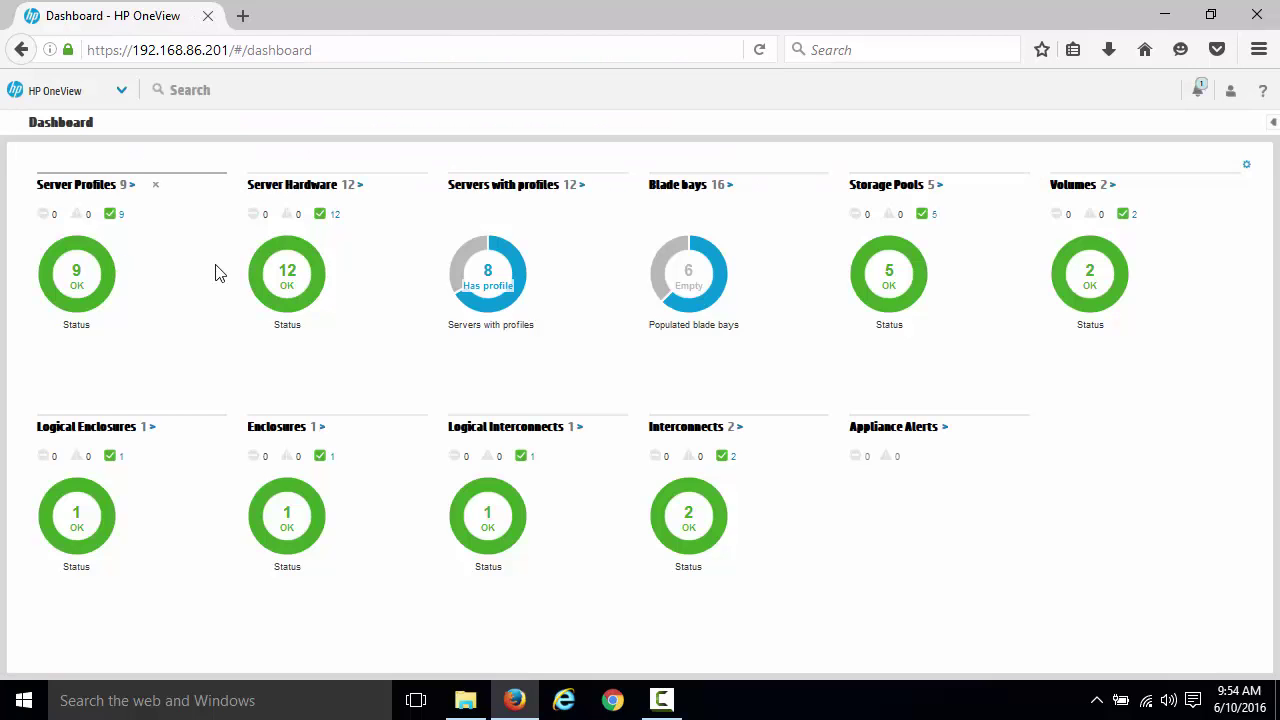